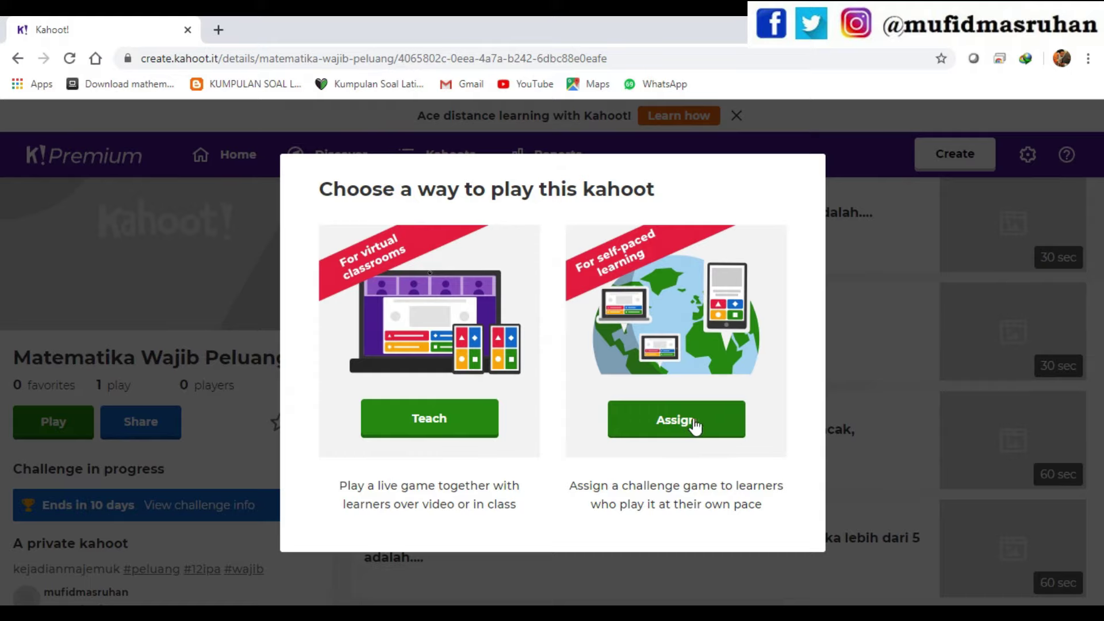
- Assign the kahoot as a challenge, which shows the ongoing challenge ending in 10 days
{"action": "left_click", "coordinate": [682, 425]}
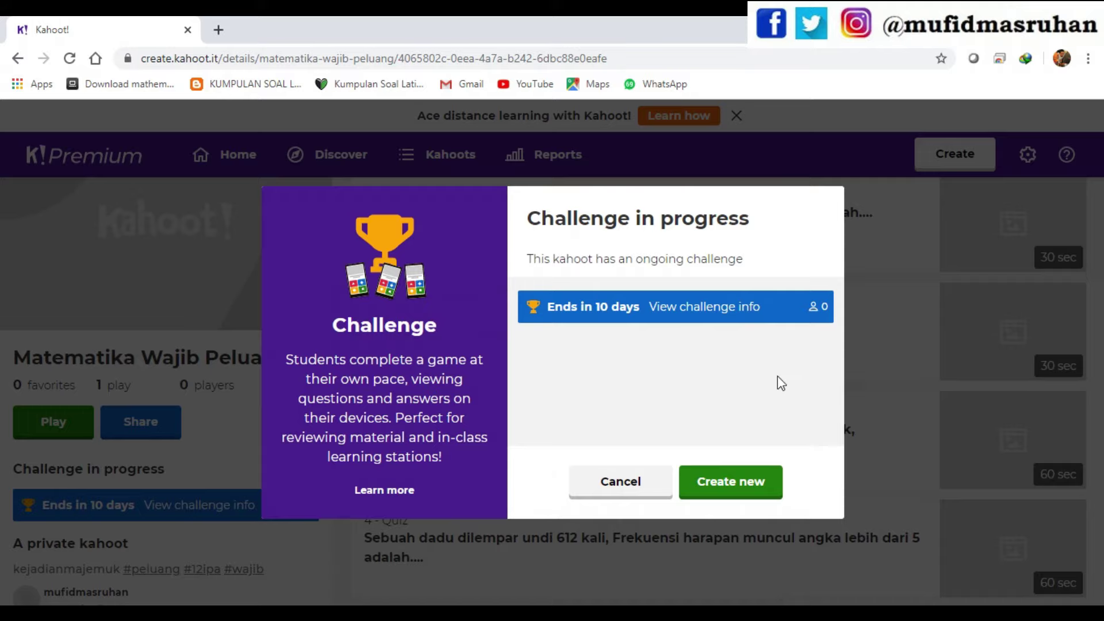
- Create a new challenge with its deadline set to Fri 8 May
{"action": "left_click", "coordinate": [750, 492]}
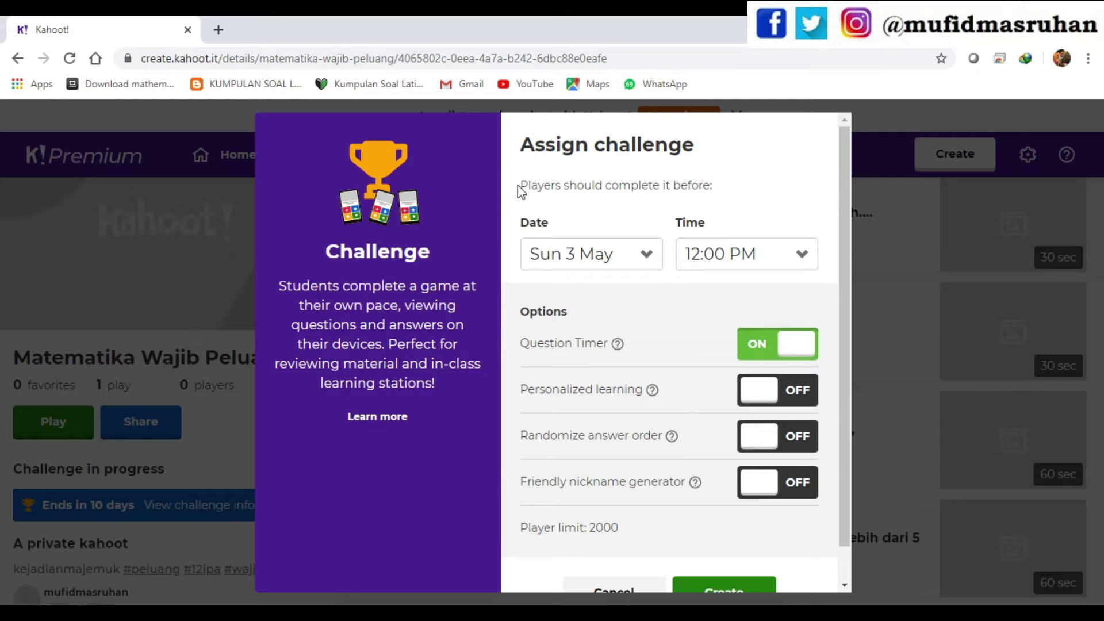
{"action": "left_click_drag", "start_coordinate": [525, 185], "coordinate": [714, 185]}
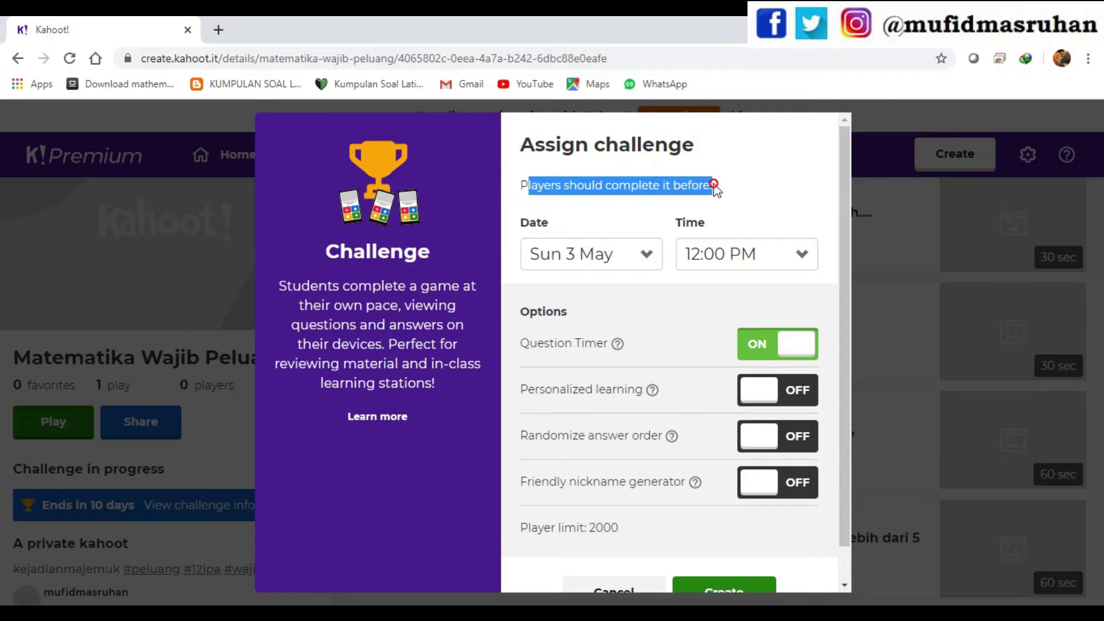
{"action": "left_click", "coordinate": [742, 202]}
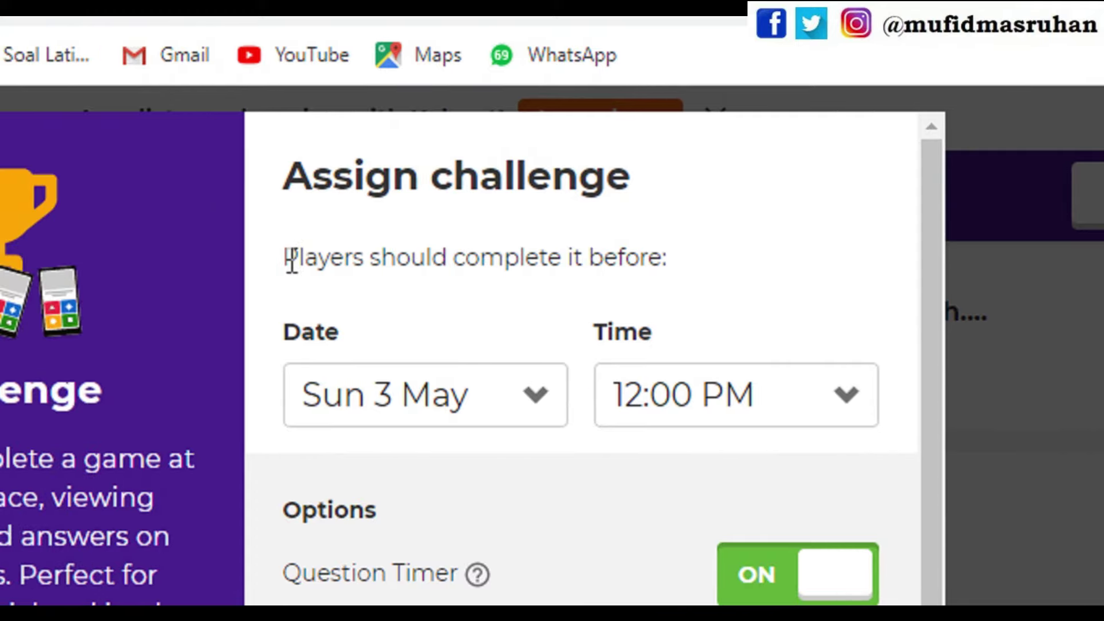
{"action": "left_click_drag", "start_coordinate": [282, 257], "coordinate": [642, 257]}
{"action": "left_click", "coordinate": [745, 261]}
{"action": "left_click", "coordinate": [529, 396]}
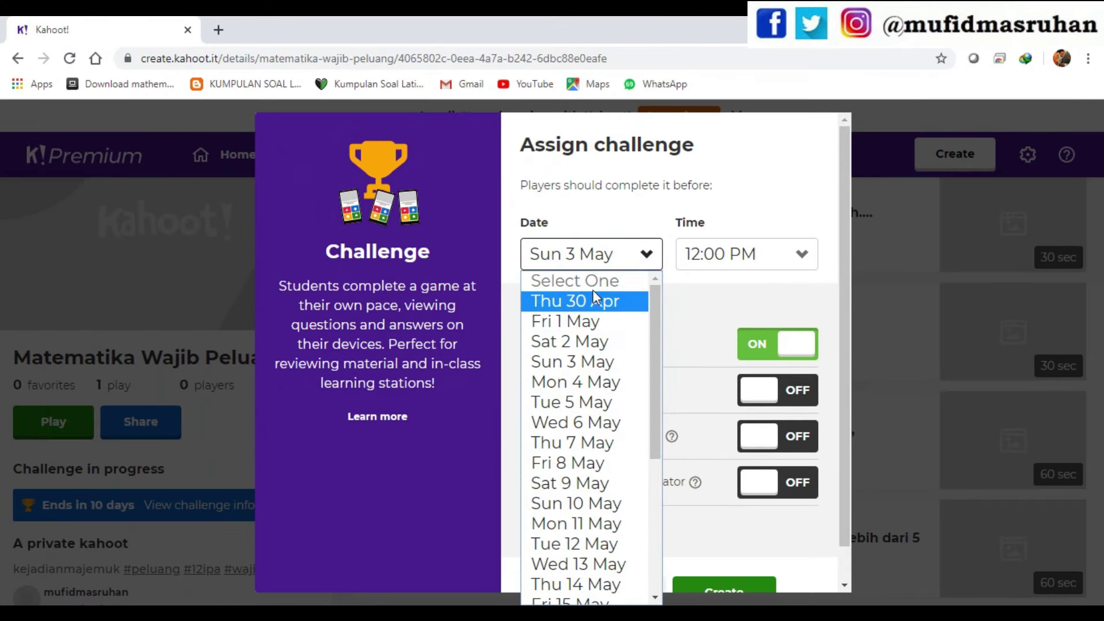
{"action": "left_click", "coordinate": [604, 471]}
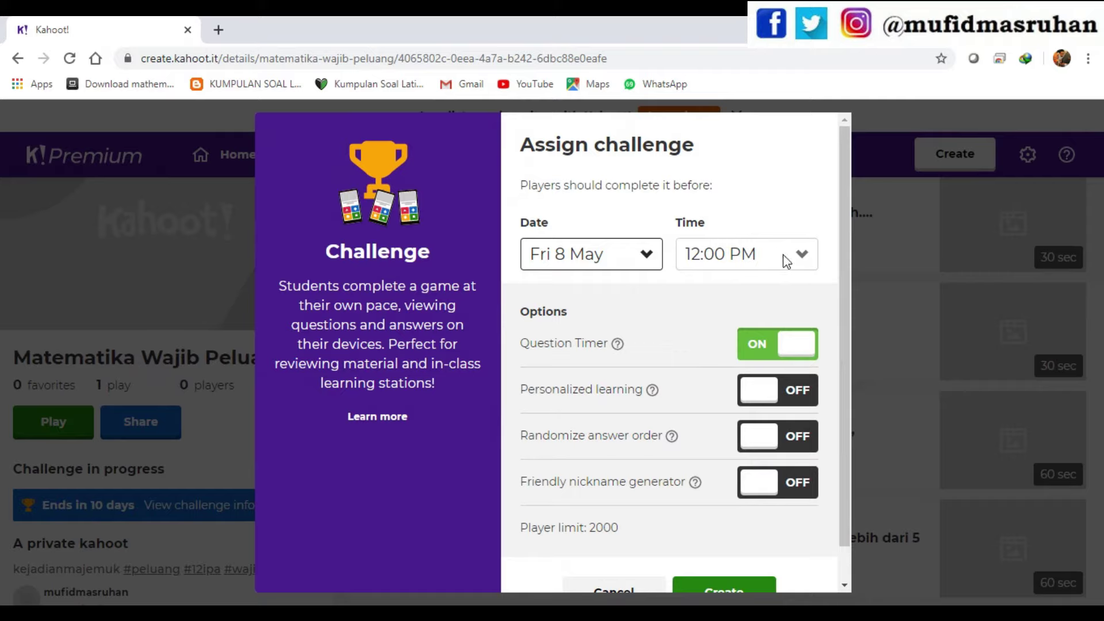
- Turn on Personalized learning and Randomize answer order for the challenge
{"action": "left_click", "coordinate": [803, 397]}
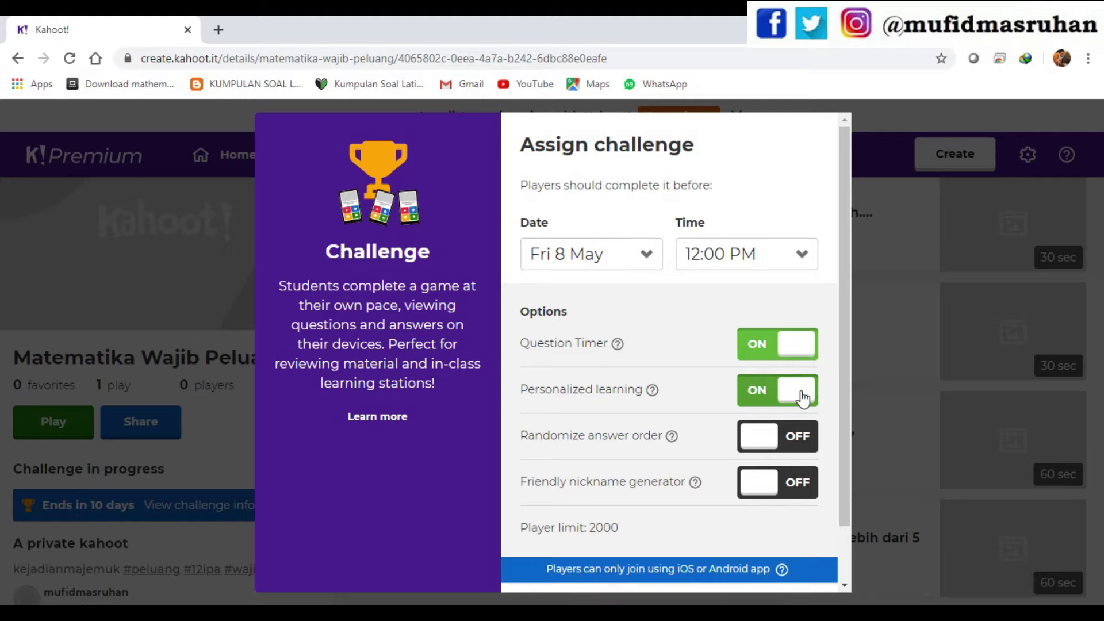
{"action": "left_click", "coordinate": [788, 445]}
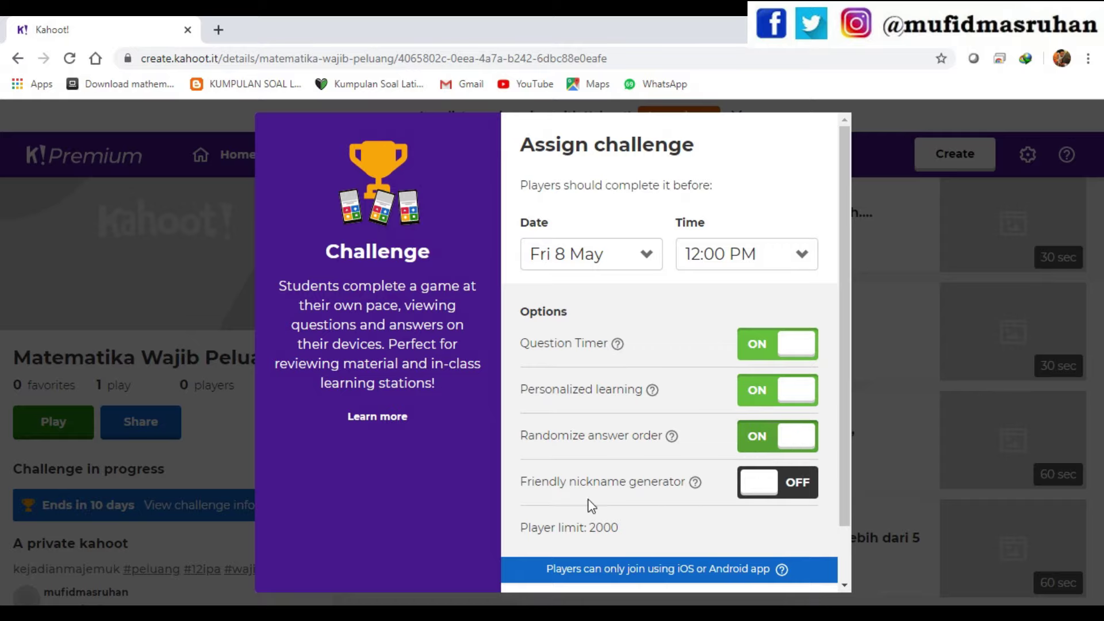
{"action": "scroll", "coordinate": [765, 486], "scroll_direction": "down", "scroll_amount": 1}
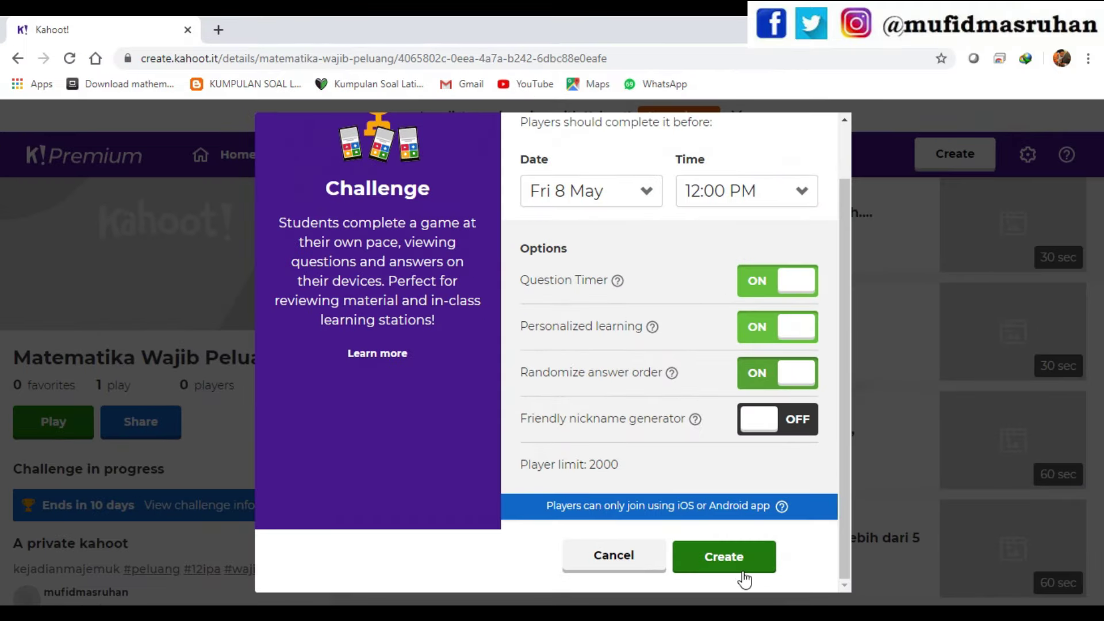
- Create the challenge and copy its challenge link from the Invite players section
{"action": "left_click", "coordinate": [736, 561]}
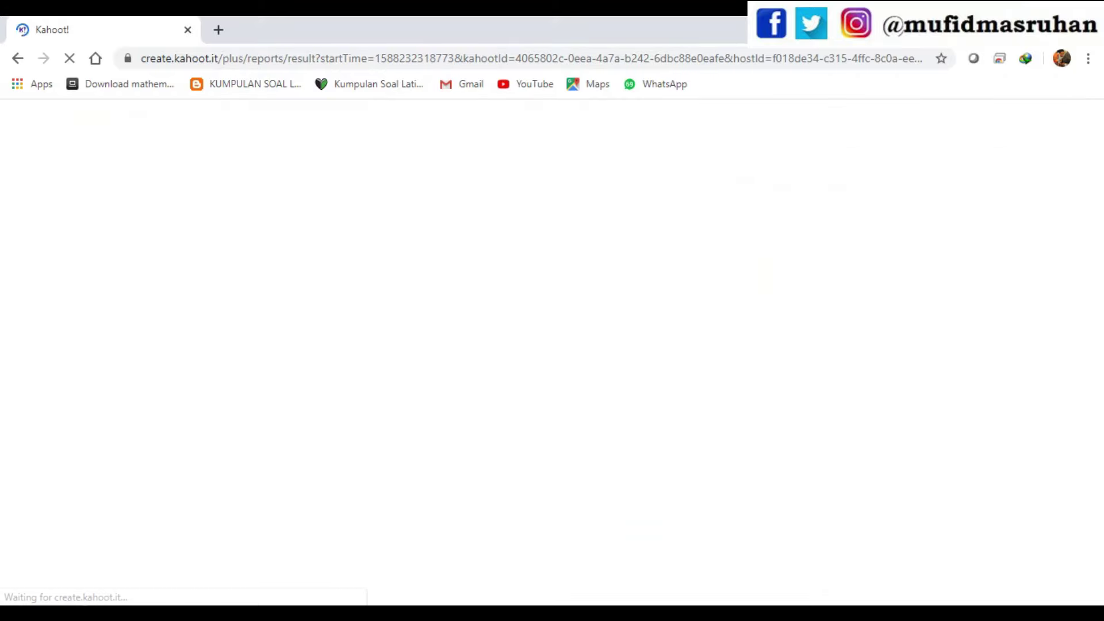
{"action": "scroll", "coordinate": [613, 467], "scroll_direction": "down", "scroll_amount": 3}
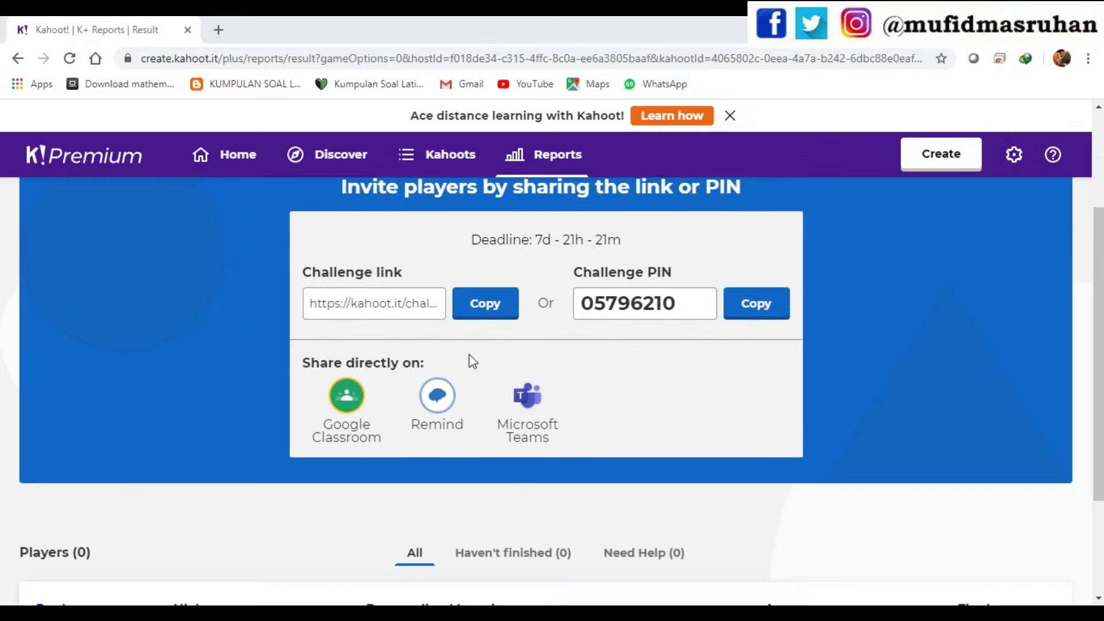
{"action": "scroll", "coordinate": [415, 311], "scroll_direction": "up", "scroll_amount": 3}
{"action": "scroll", "coordinate": [377, 298], "scroll_direction": "down", "scroll_amount": 2}
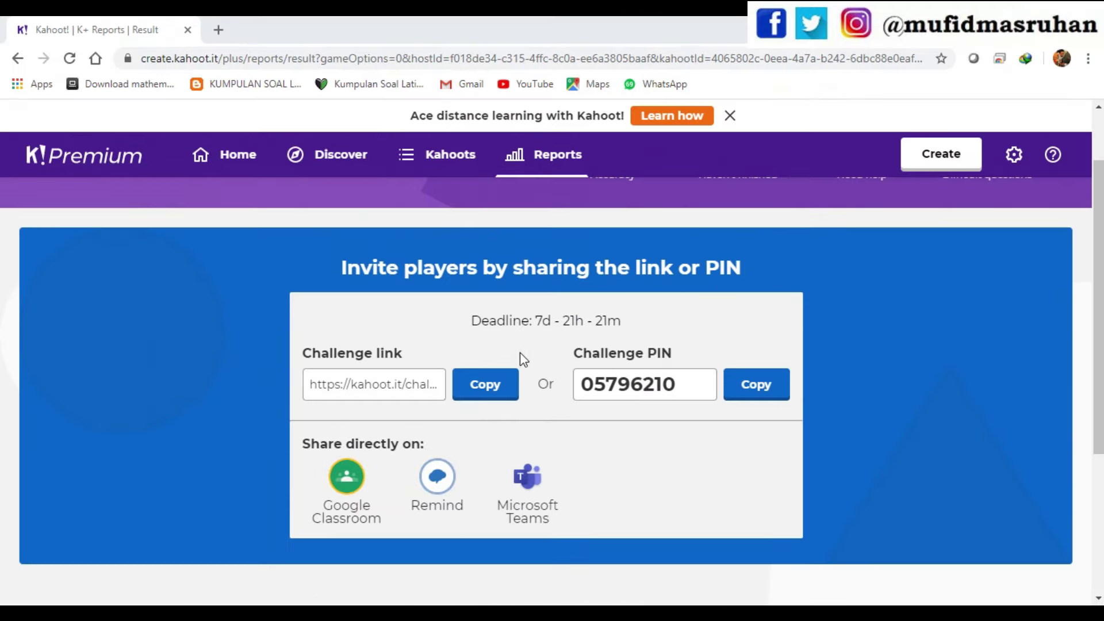
{"action": "left_click", "coordinate": [477, 396]}
- Open Google Classroom in a new browser tab via the Google apps grid
{"action": "left_click", "coordinate": [219, 30]}
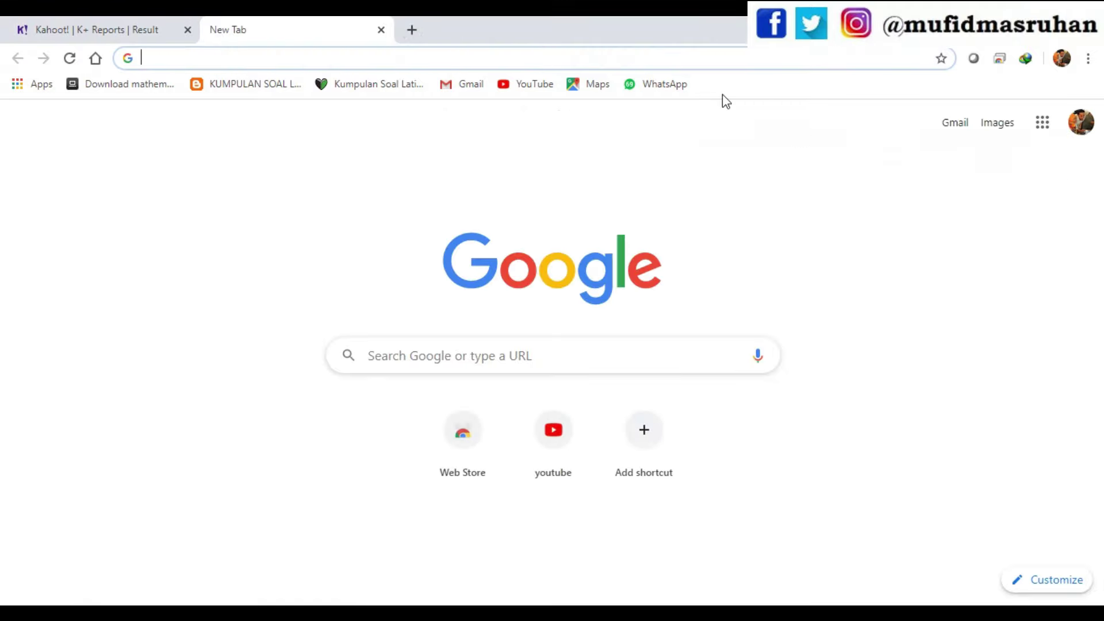
{"action": "left_click", "coordinate": [1044, 126]}
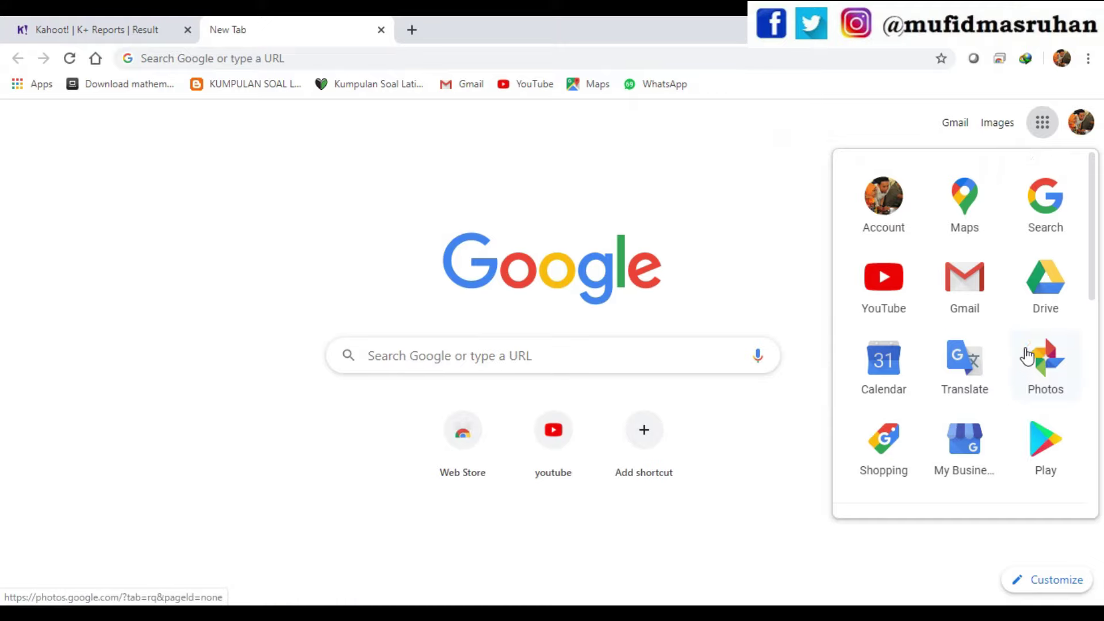
{"action": "scroll", "coordinate": [1026, 357], "scroll_direction": "down", "scroll_amount": 5}
{"action": "left_click", "coordinate": [982, 407]}
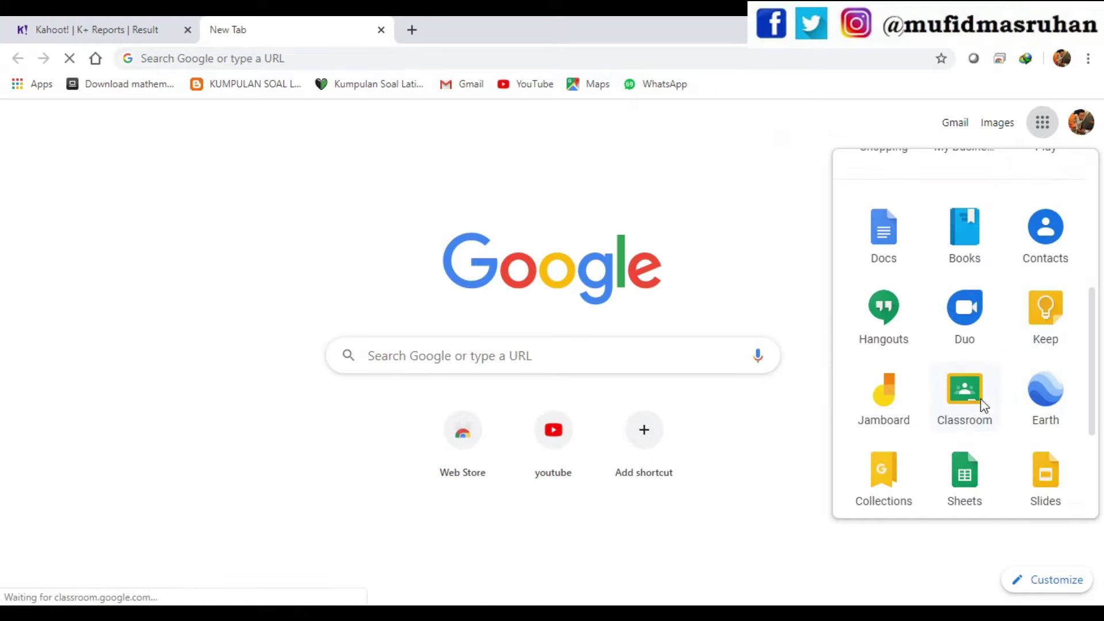
- Copy the Kahoot challenge link from the challenge page for use in Classroom
{"action": "left_click", "coordinate": [75, 26]}
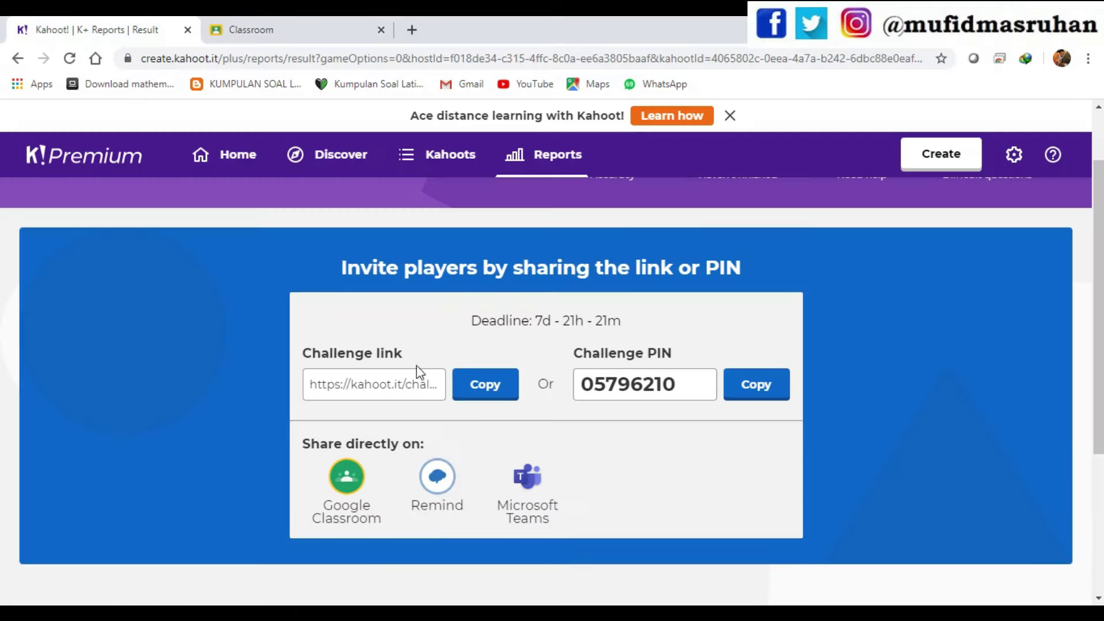
{"action": "left_click", "coordinate": [483, 393]}
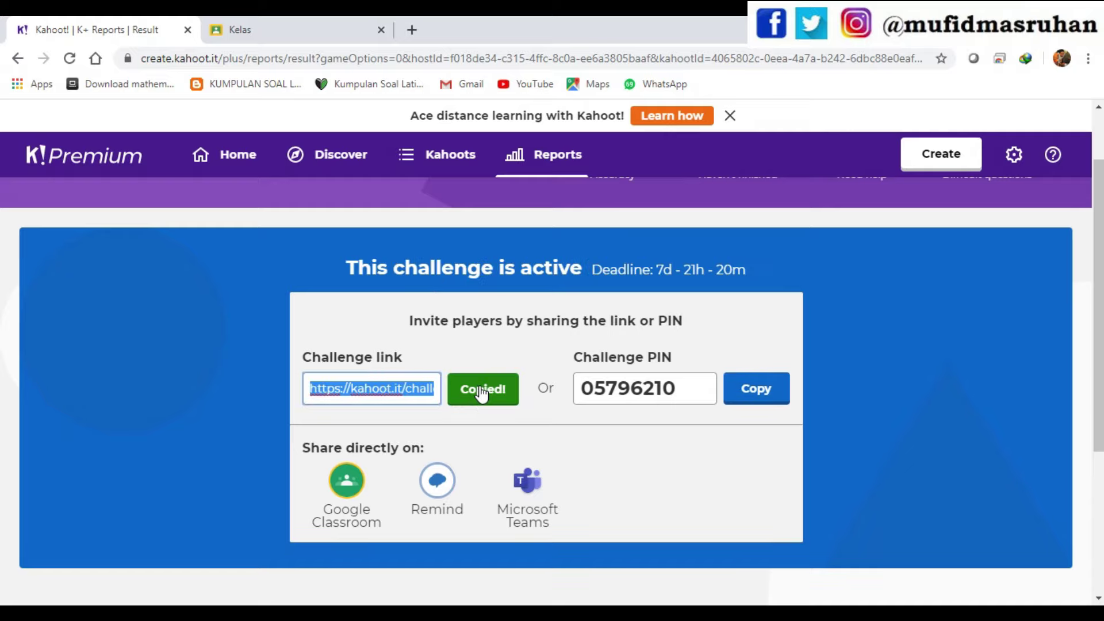
{"action": "right_click", "coordinate": [415, 386]}
{"action": "left_click", "coordinate": [466, 173]}
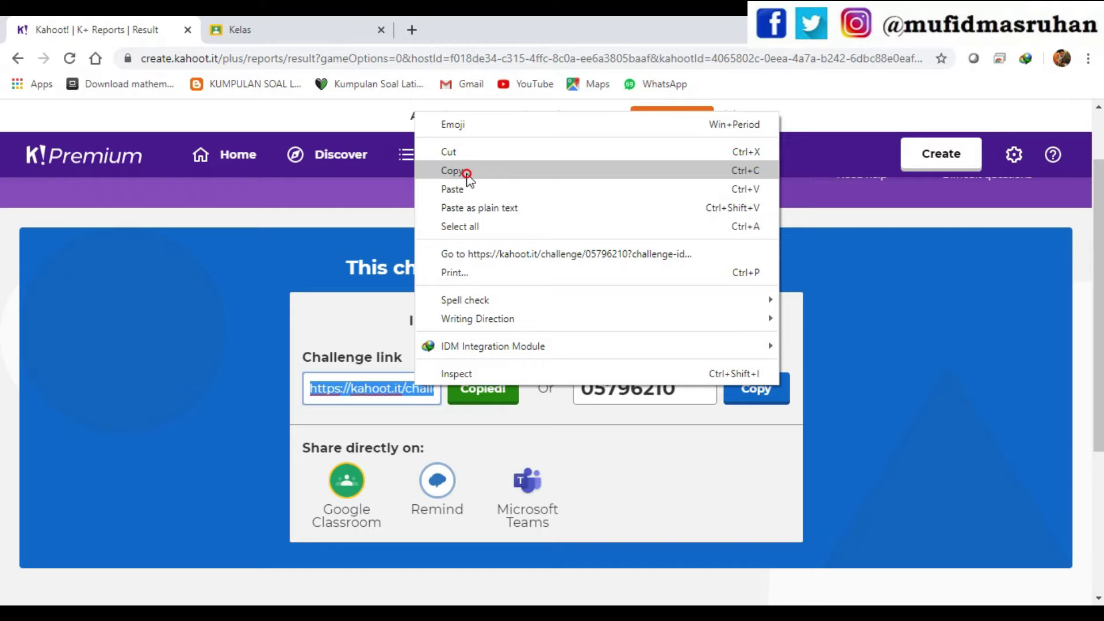
{"action": "left_click", "coordinate": [288, 26]}
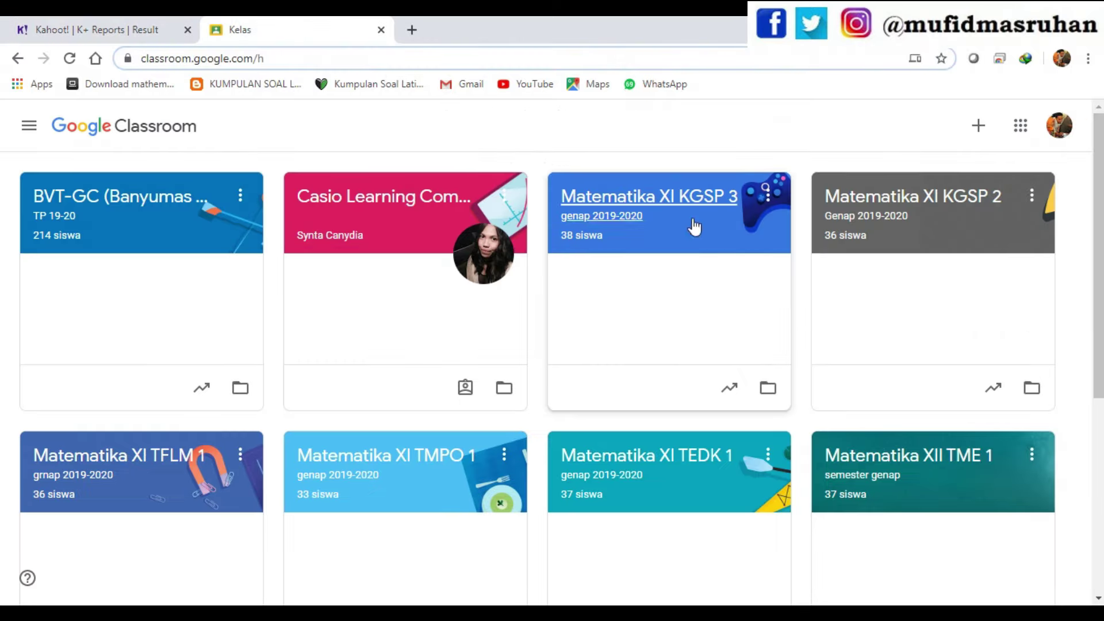
- Create a new Tugas kuis in the Tugas Kelas of Matematika XI KGSP 3
{"action": "left_click", "coordinate": [623, 197]}
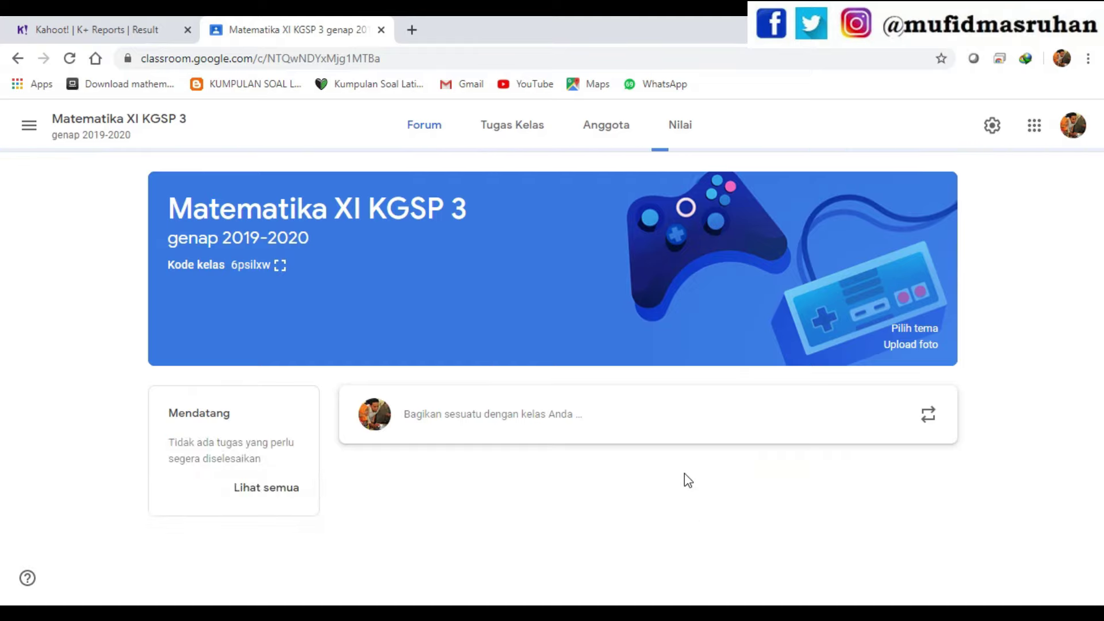
{"action": "left_click", "coordinate": [513, 127]}
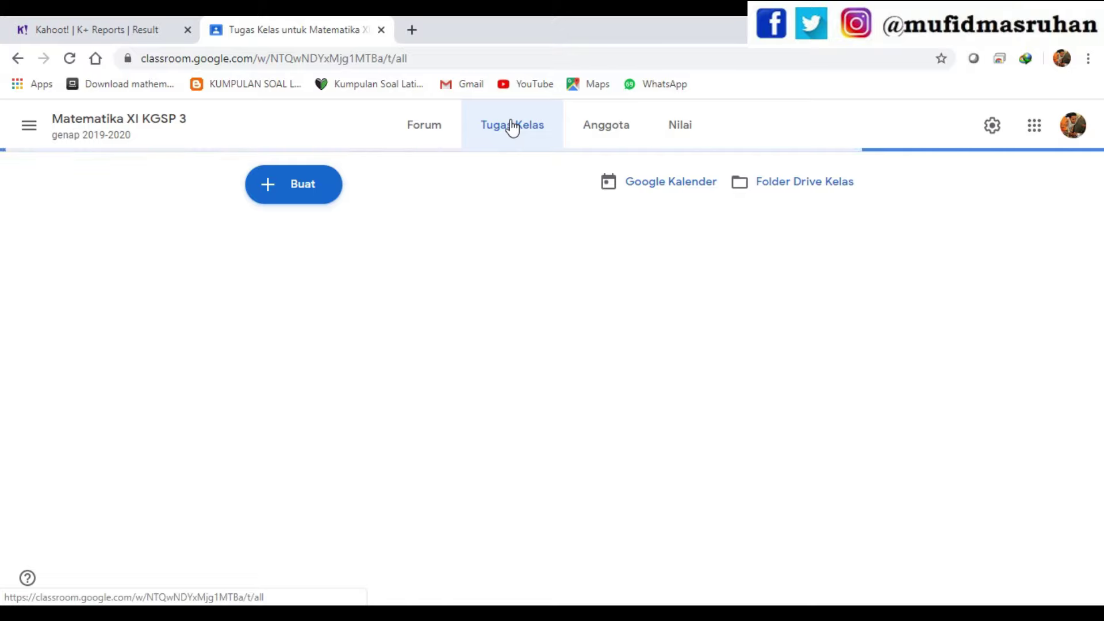
{"action": "left_click", "coordinate": [304, 197]}
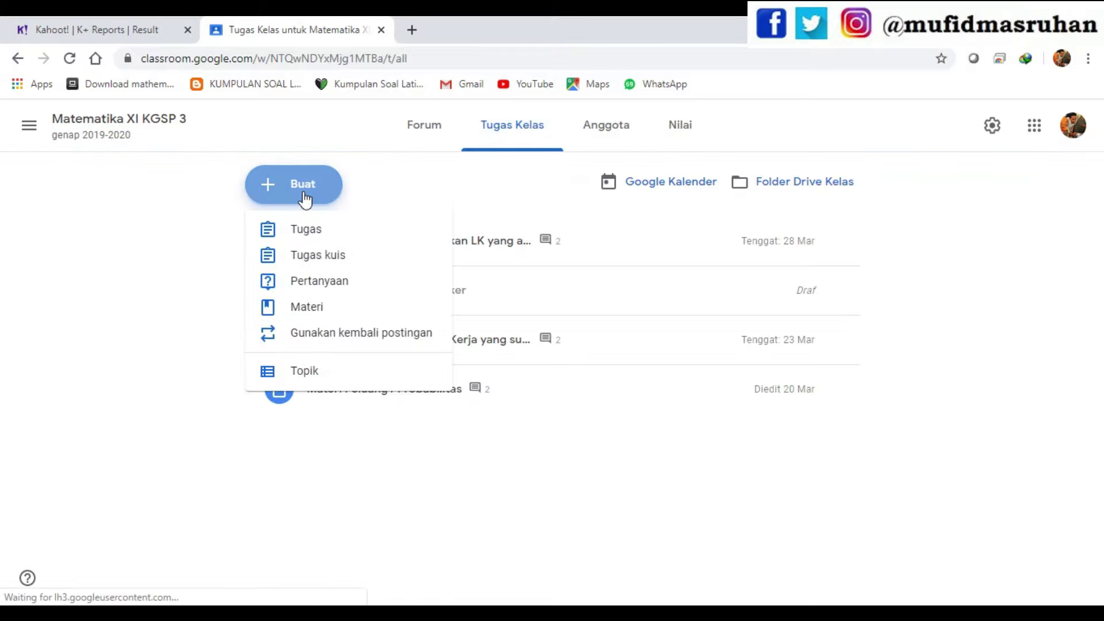
{"action": "left_click", "coordinate": [329, 257]}
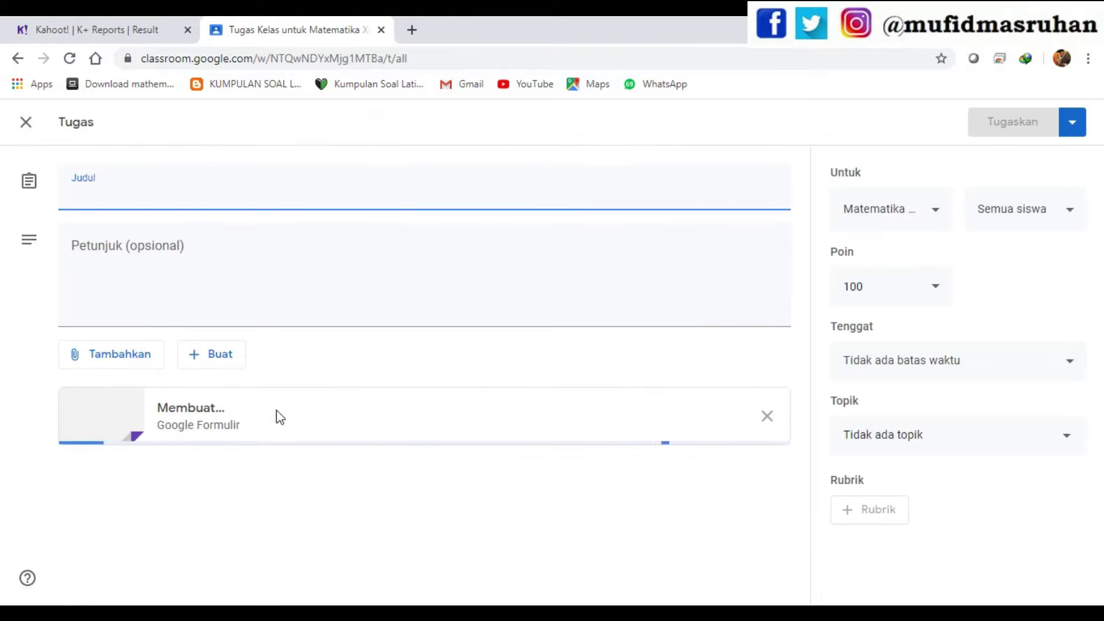
- Replace the Blank Quiz attachment with the copied Kahoot challenge link
{"action": "left_click", "coordinate": [768, 416]}
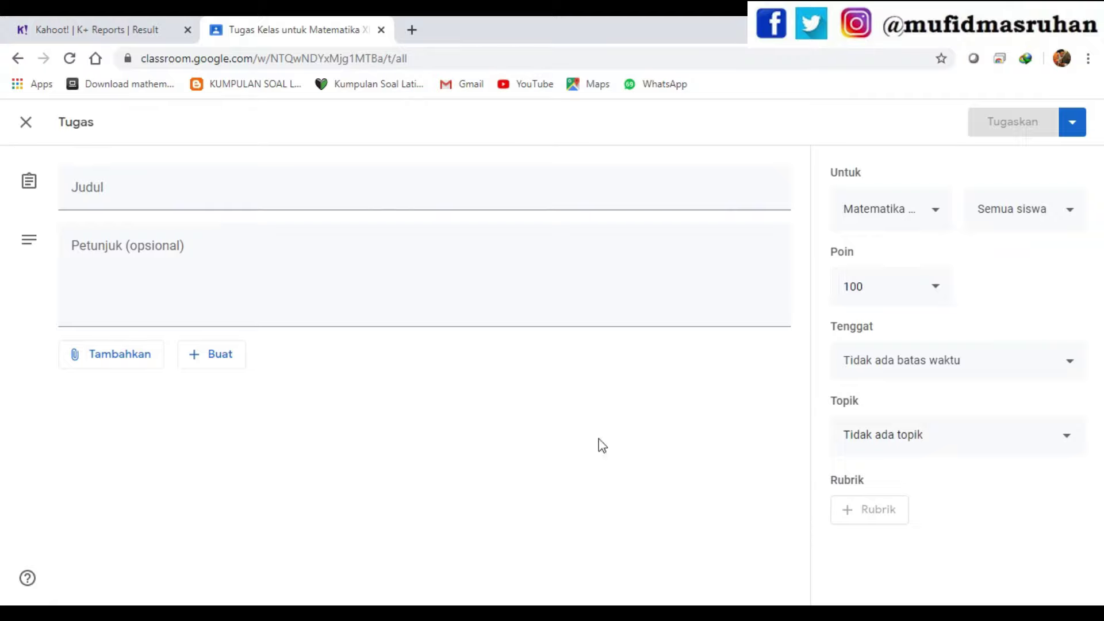
{"action": "left_click", "coordinate": [113, 361]}
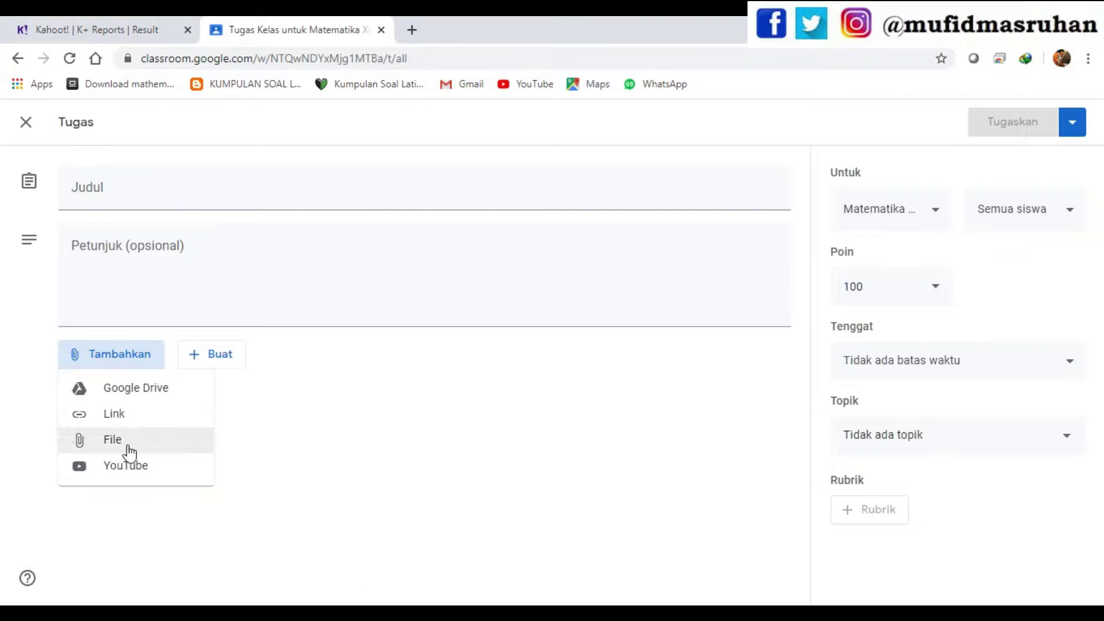
{"action": "left_click", "coordinate": [113, 422]}
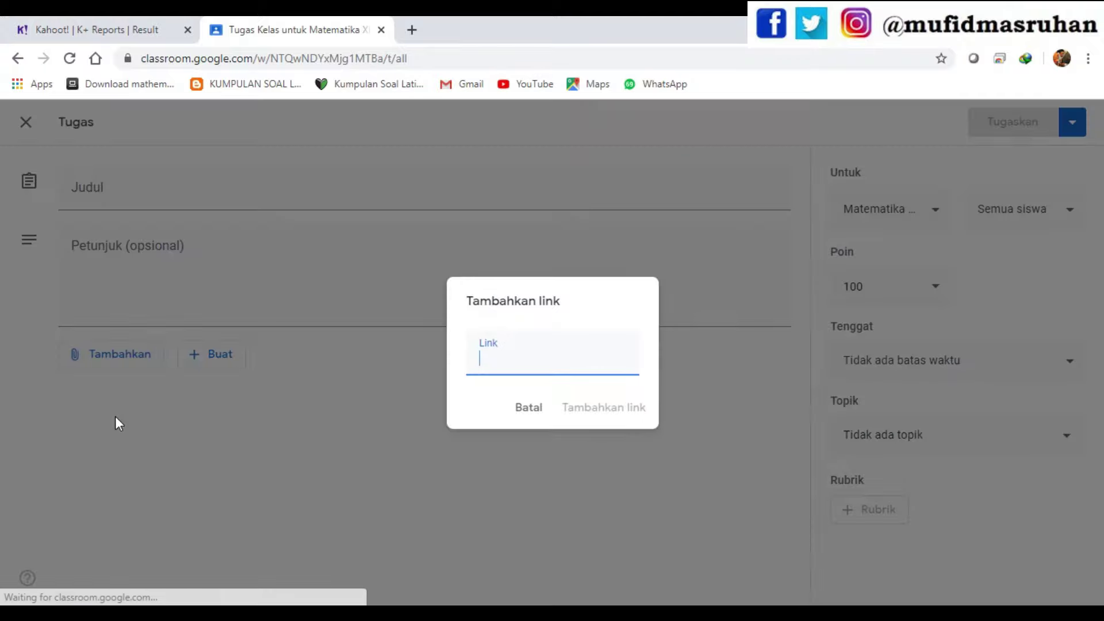
{"action": "right_click", "coordinate": [504, 361]}
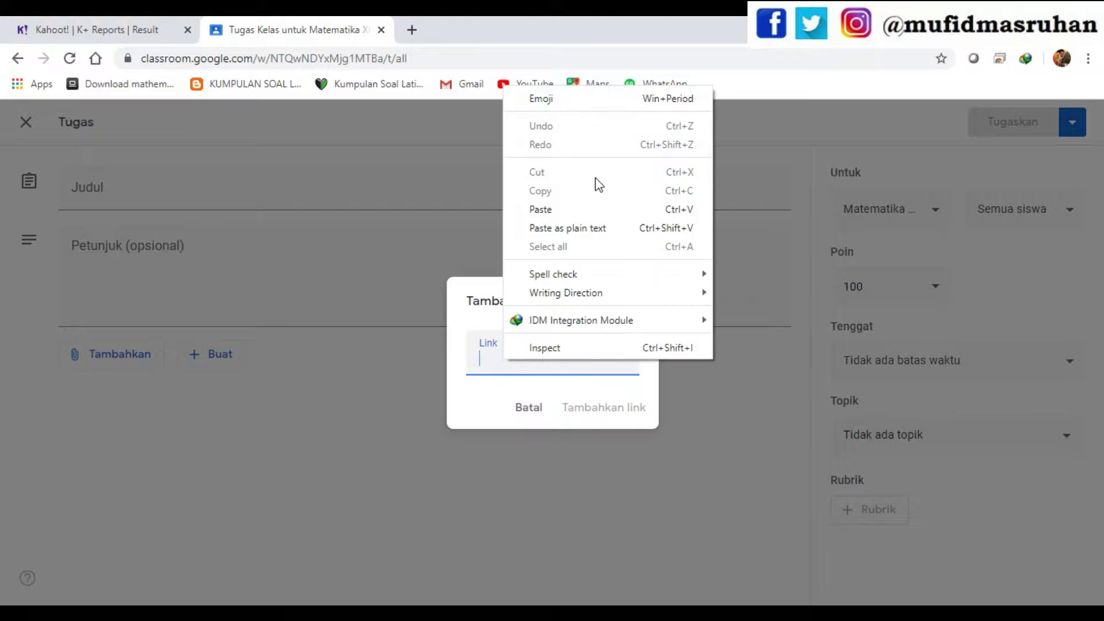
{"action": "left_click", "coordinate": [571, 211]}
{"action": "left_click", "coordinate": [618, 410]}
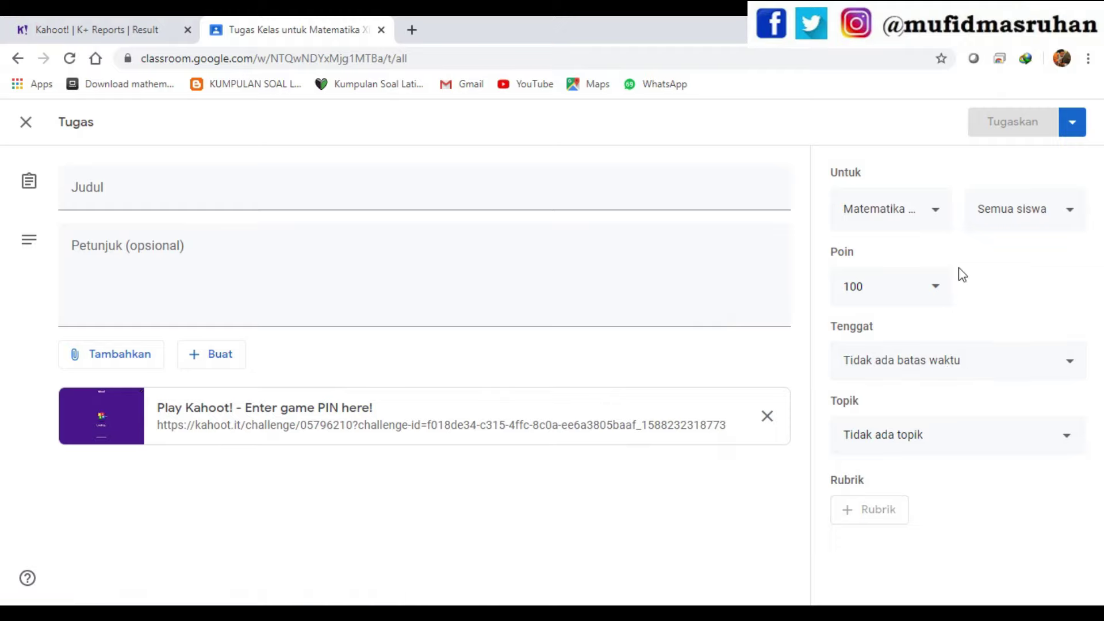
- Set the due date to Fri 15 May 2020 at 23.59, with topic Tidak ada topik
{"action": "left_click", "coordinate": [1007, 375]}
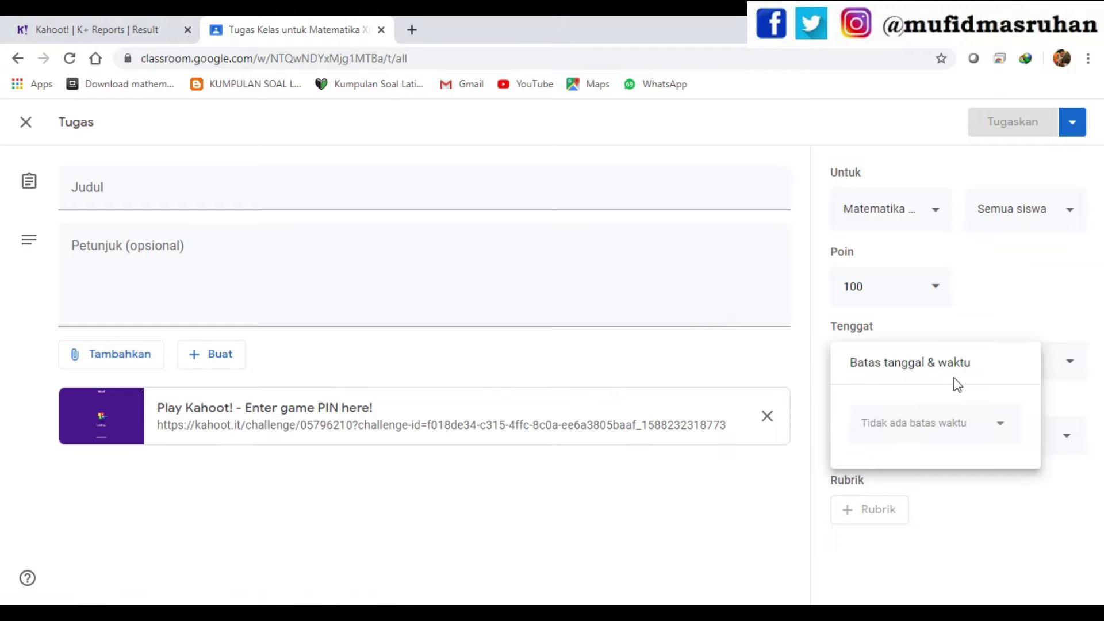
{"action": "left_click", "coordinate": [978, 432]}
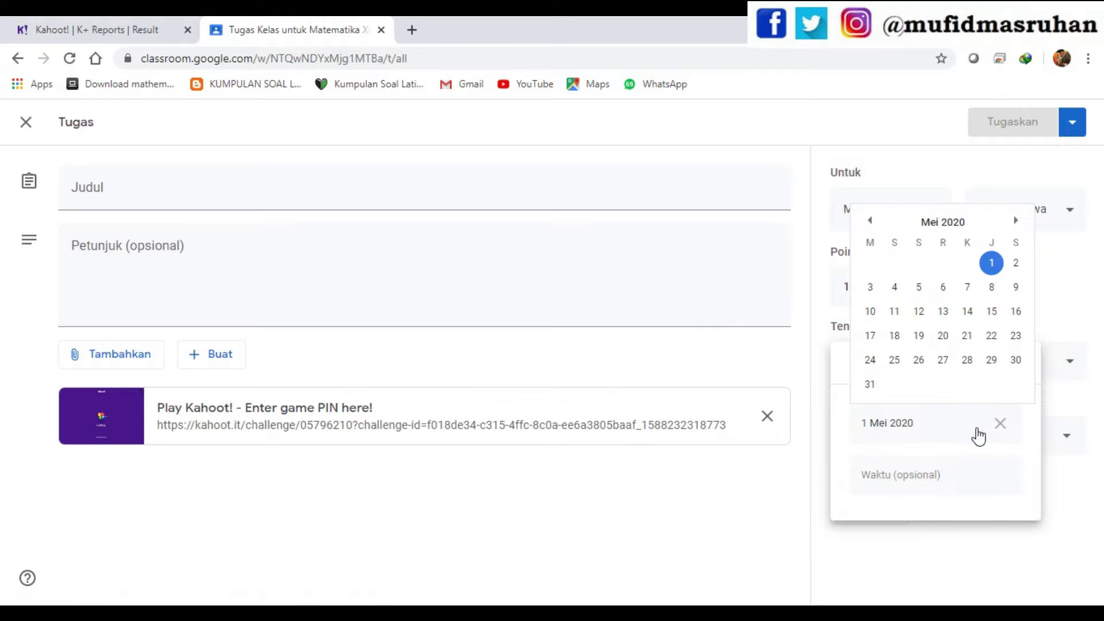
{"action": "left_click", "coordinate": [993, 314]}
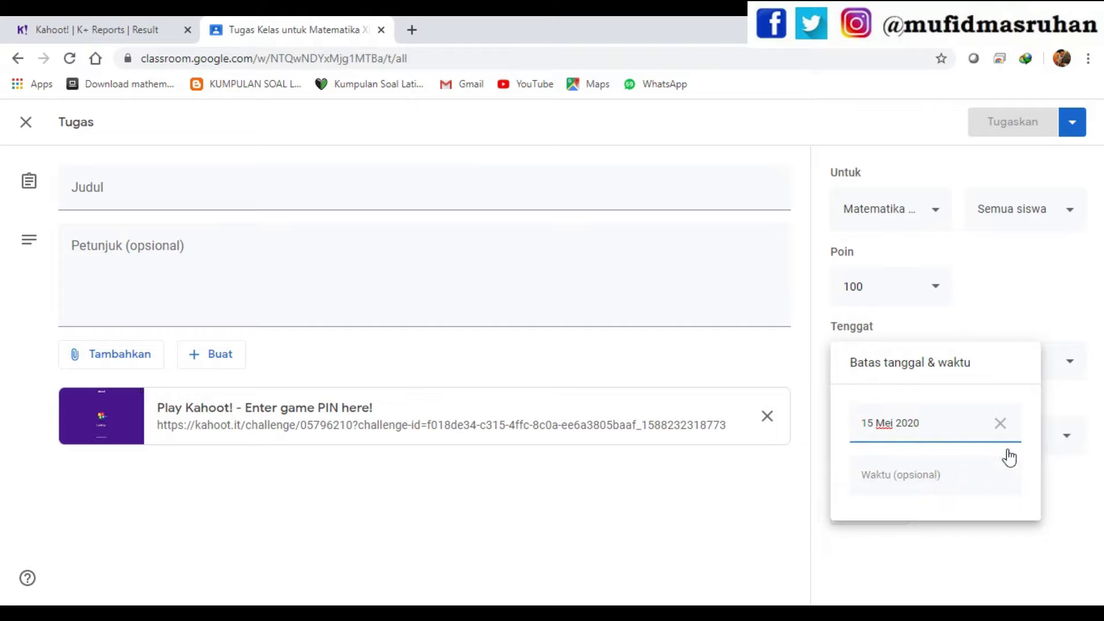
{"action": "left_click", "coordinate": [984, 473]}
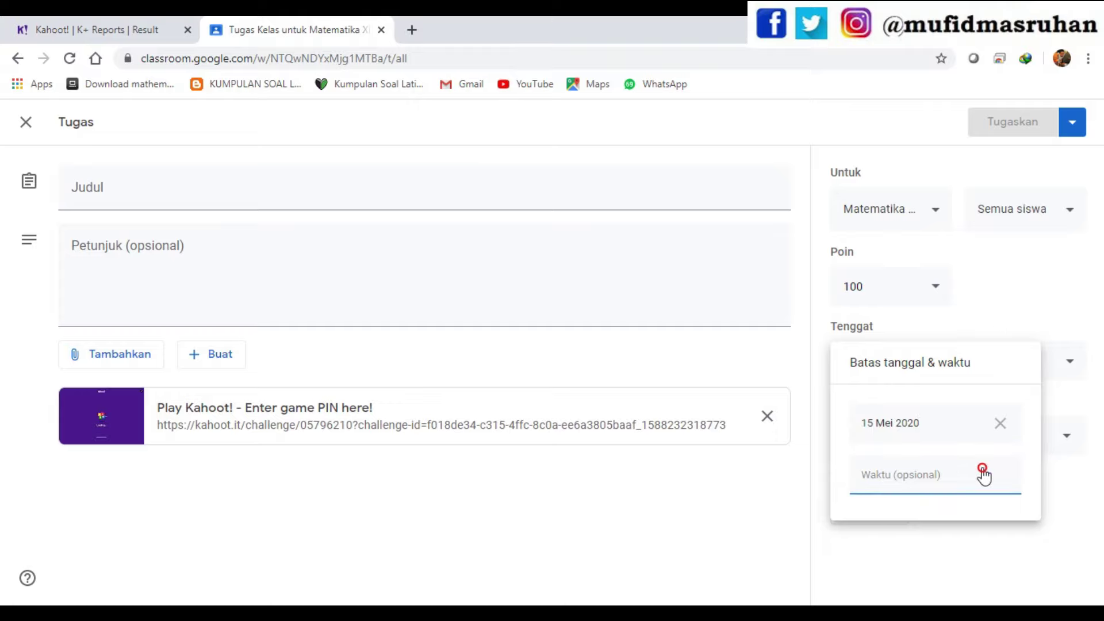
{"action": "left_click", "coordinate": [1070, 507]}
{"action": "left_click", "coordinate": [923, 443]}
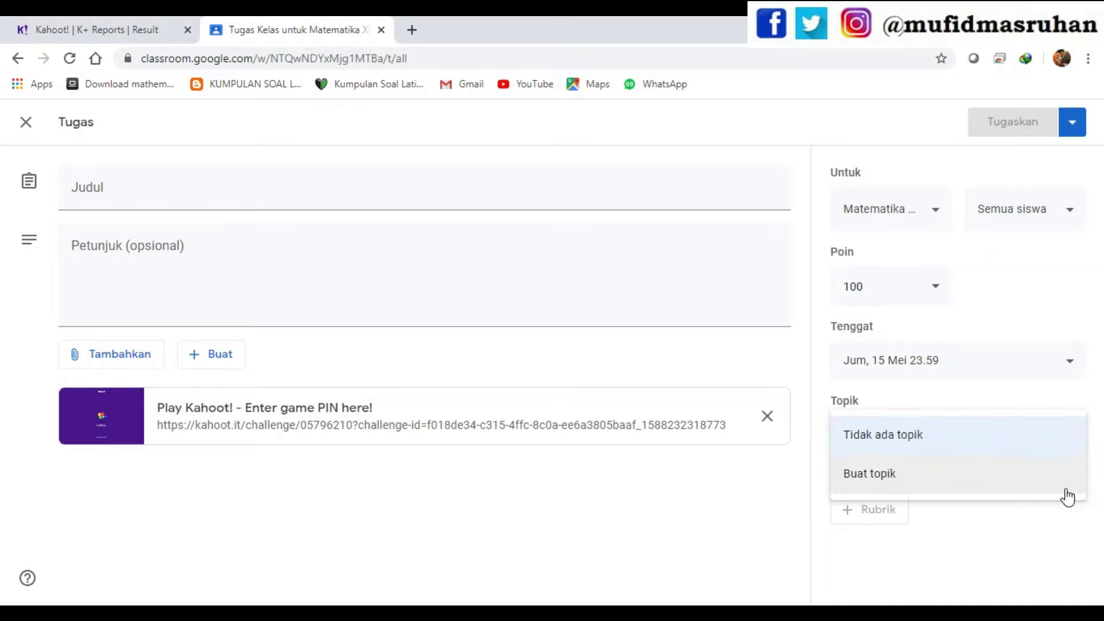
{"action": "left_click", "coordinate": [1085, 547]}
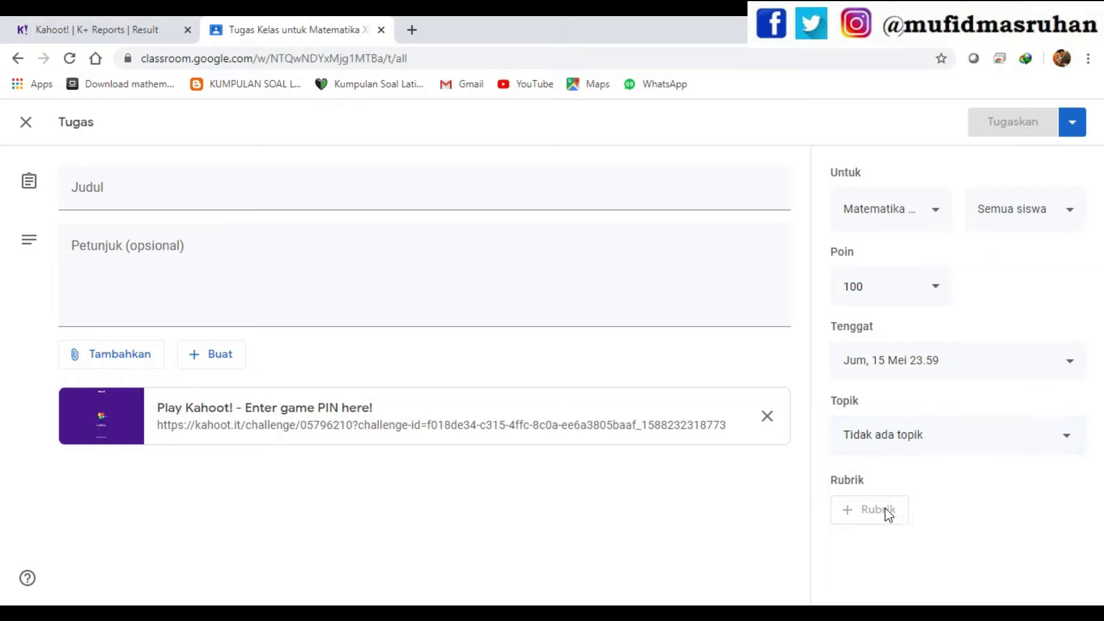
- Assign the task to five genap 2019-2020 classes
{"action": "left_click", "coordinate": [932, 216]}
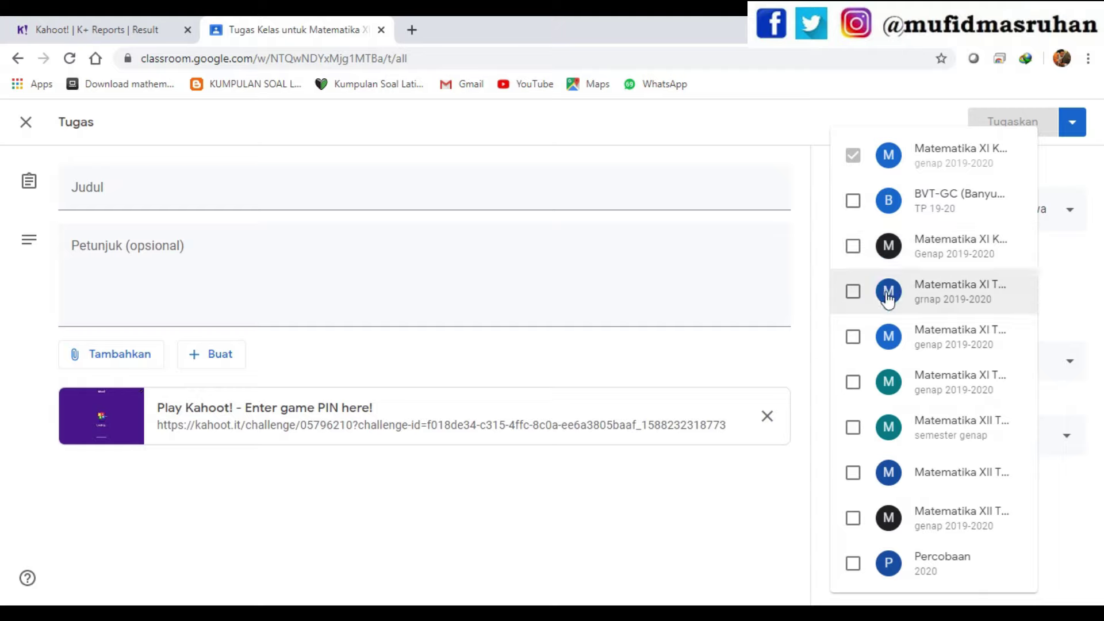
{"action": "left_click", "coordinate": [855, 248]}
{"action": "left_click", "coordinate": [854, 292]}
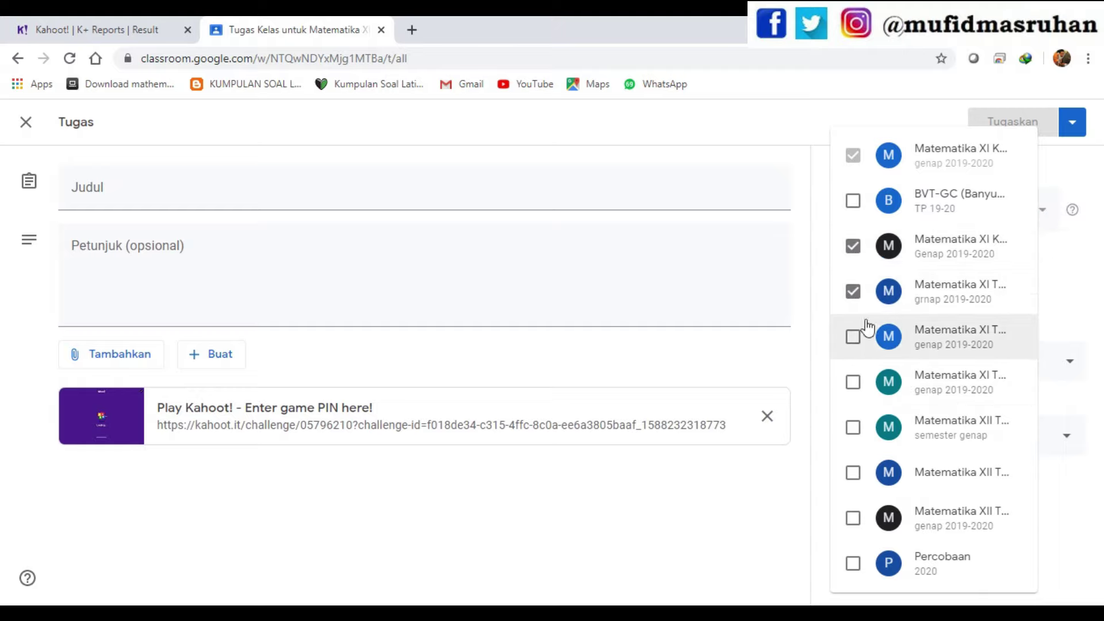
{"action": "left_click", "coordinate": [853, 337]}
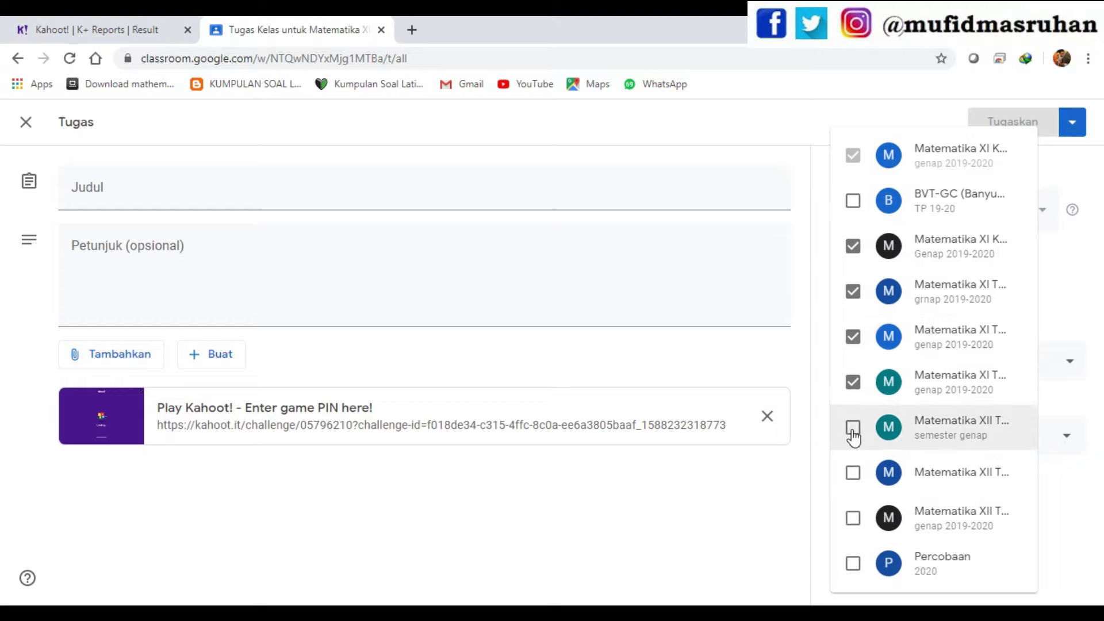
{"action": "left_click", "coordinate": [848, 383]}
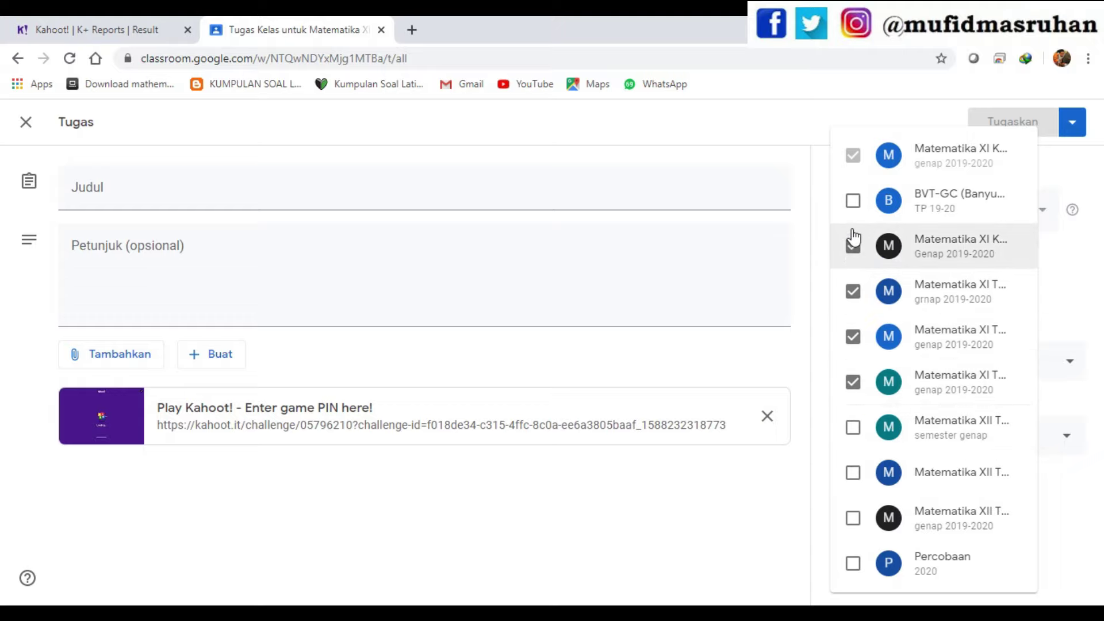
{"action": "left_click", "coordinate": [1080, 539]}
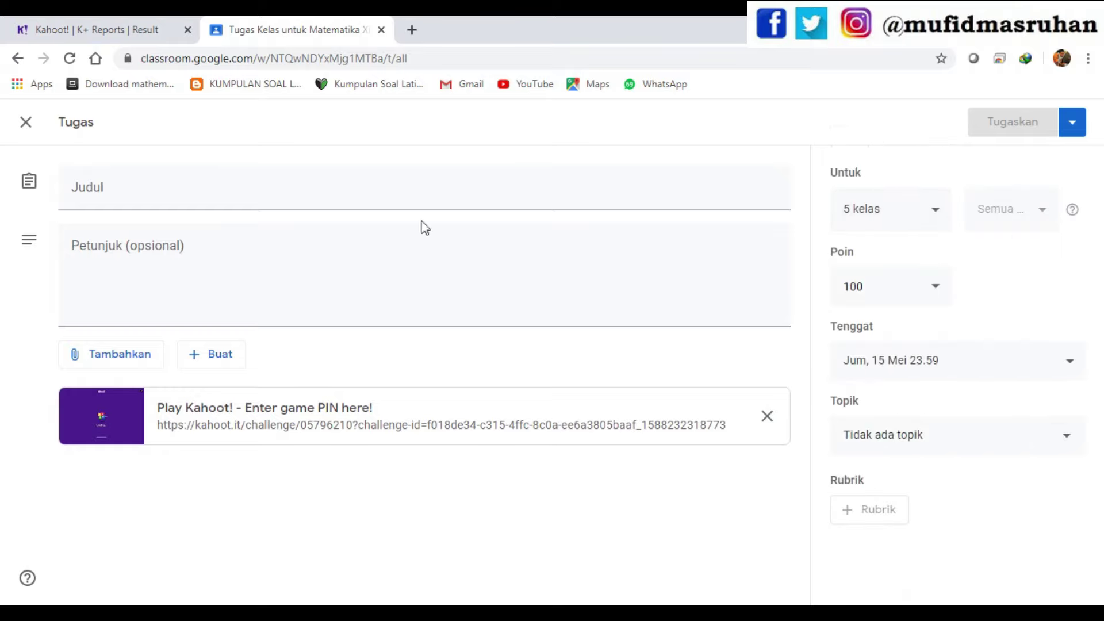
- Title it 'ulangan Harian Materi Peluang' with instructions 'Kerjakan cukup 1 x saaja'
{"action": "left_click", "coordinate": [309, 188]}
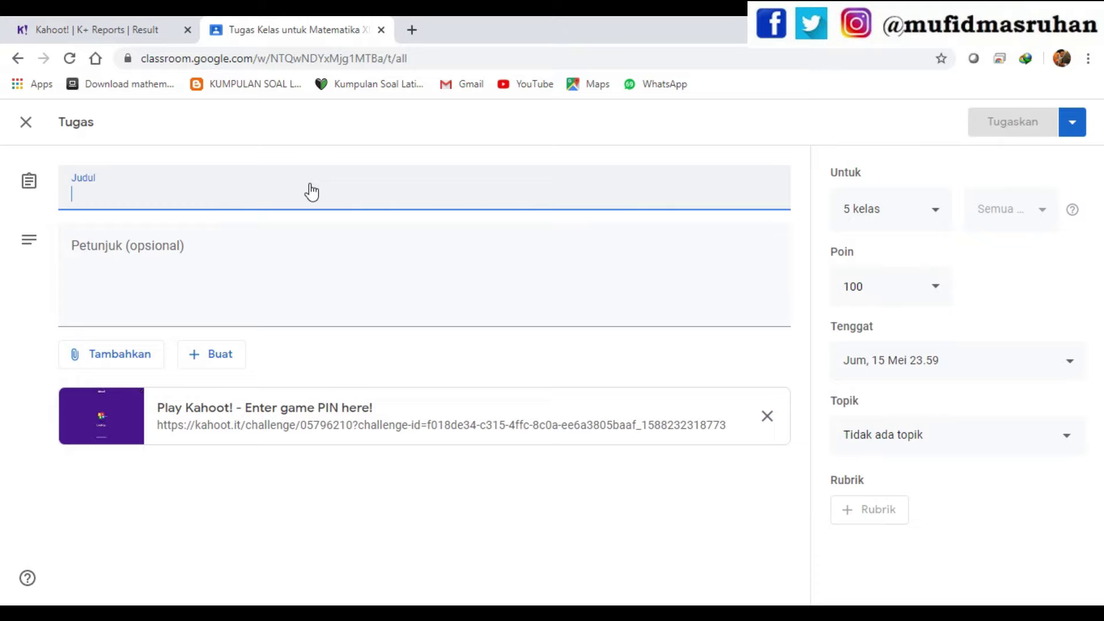
{"action": "type", "text": "ual"}
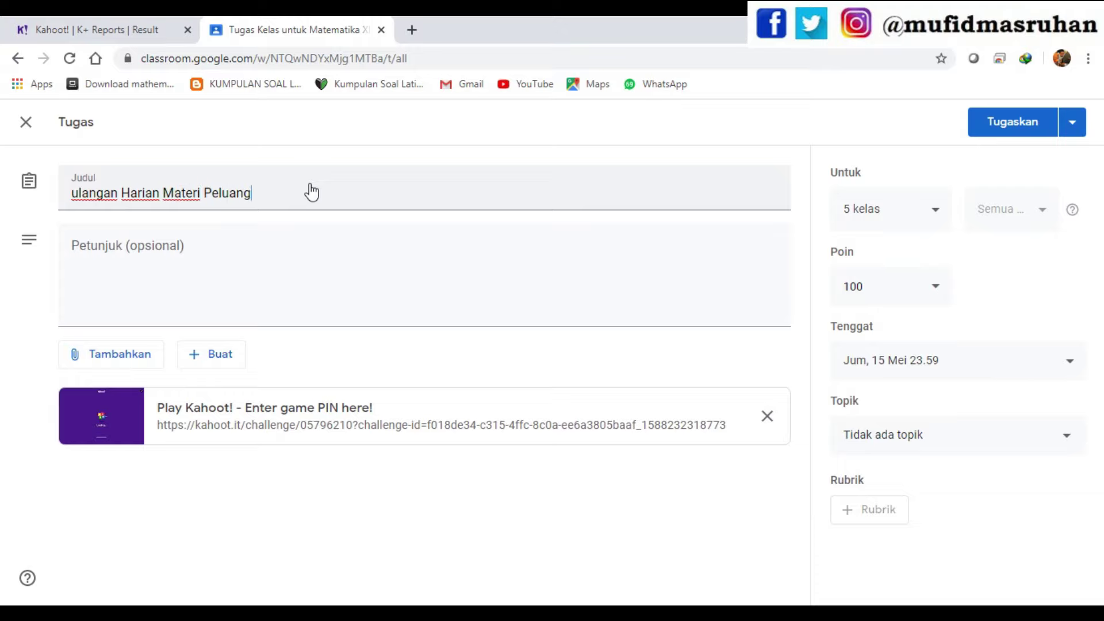
{"action": "left_click", "coordinate": [282, 246]}
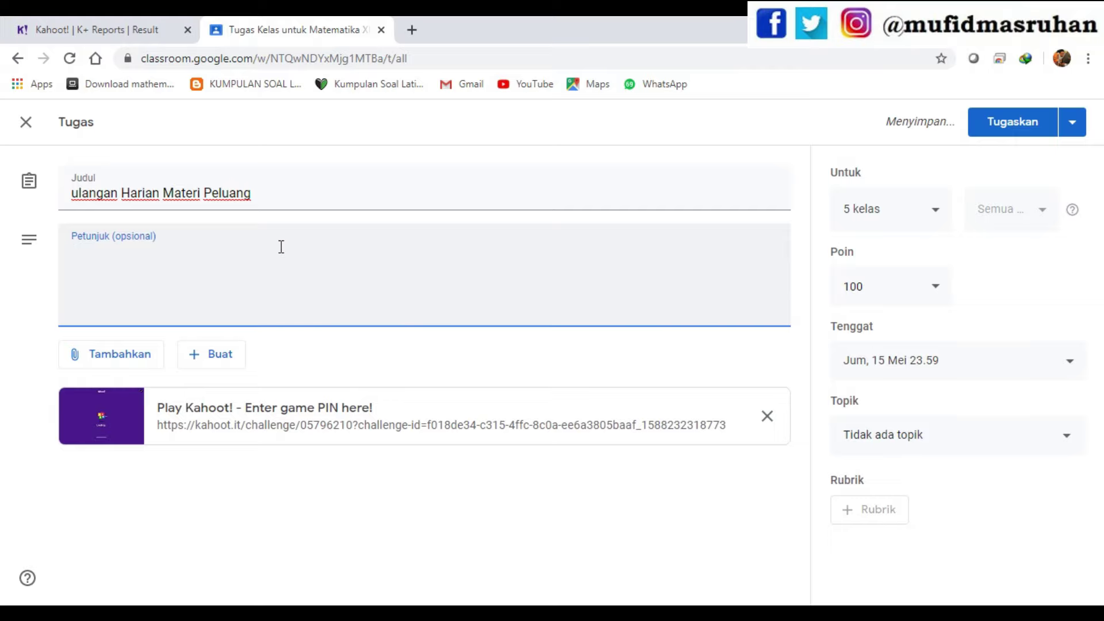
{"action": "type", "text": "ke"}
{"action": "key", "text": "BackSpace"}
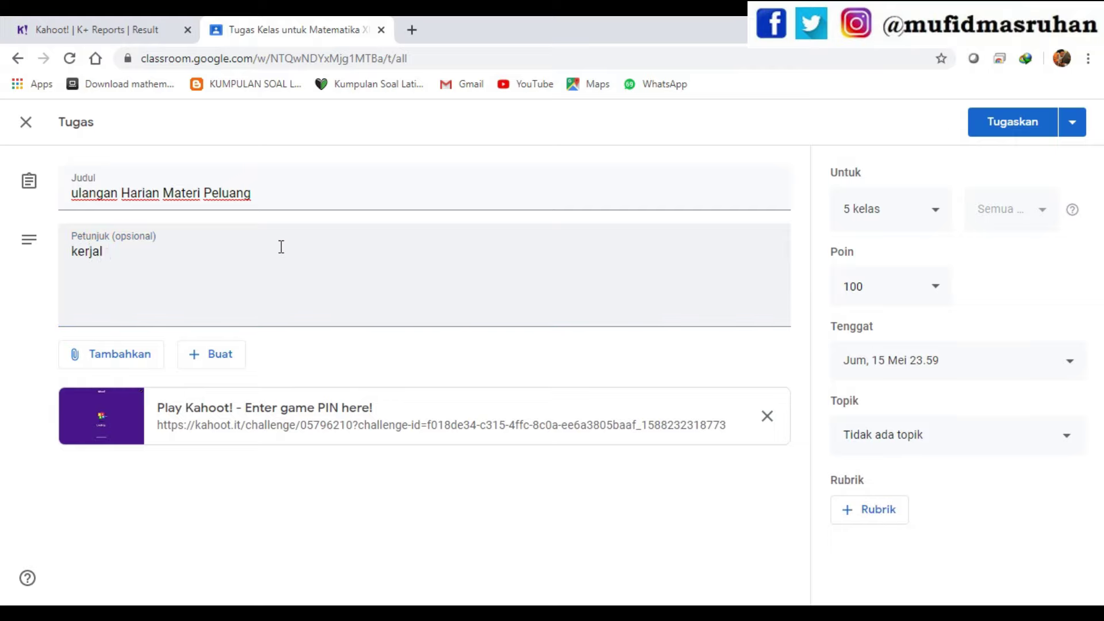
{"action": "key", "text": "BackSpace"}
{"action": "key", "text": "BackSpace"}
{"action": "key", "text": "BackSpace"}
{"action": "type", "text": "Ker"}
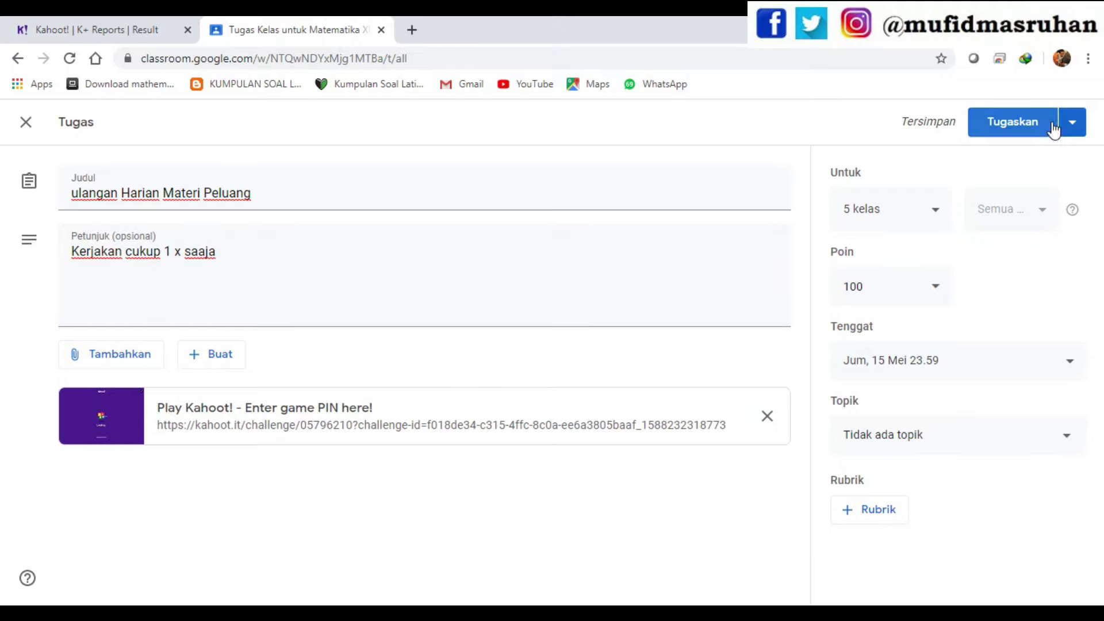
- Open the Google Classroom share window from the Kahoot challenge page
{"action": "left_click", "coordinate": [92, 24]}
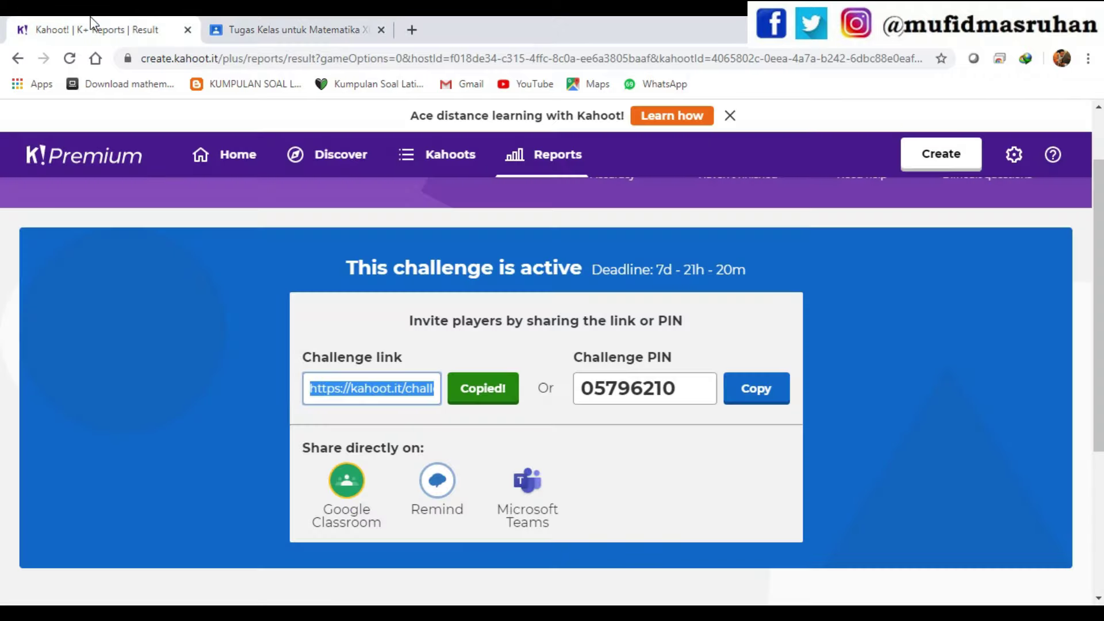
{"action": "left_click", "coordinate": [690, 492]}
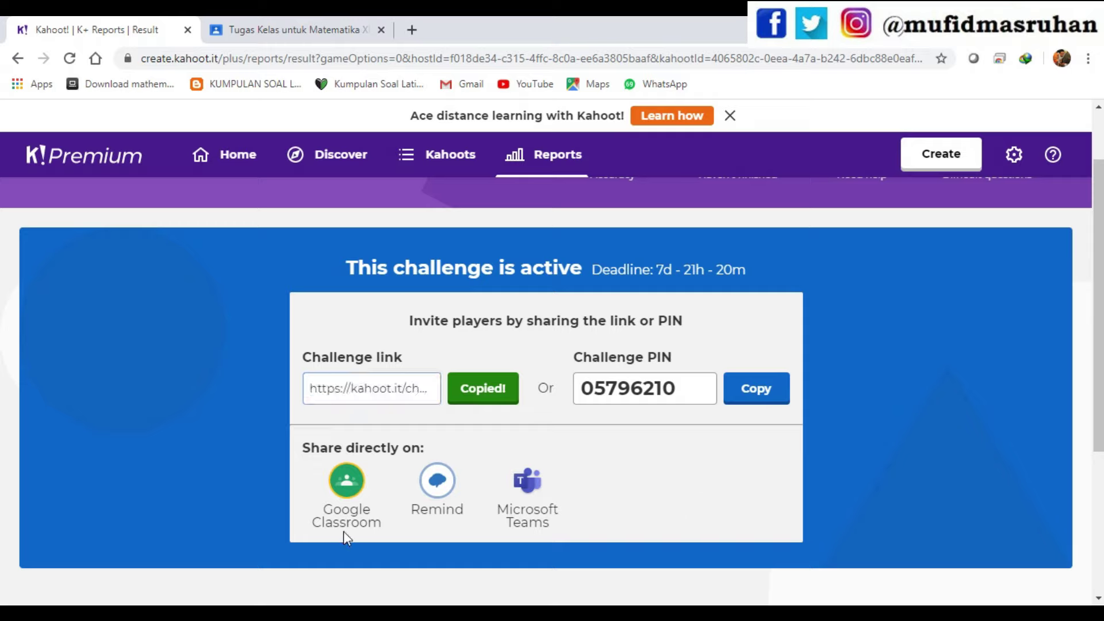
{"action": "left_click", "coordinate": [344, 487]}
{"action": "left_click", "coordinate": [347, 492]}
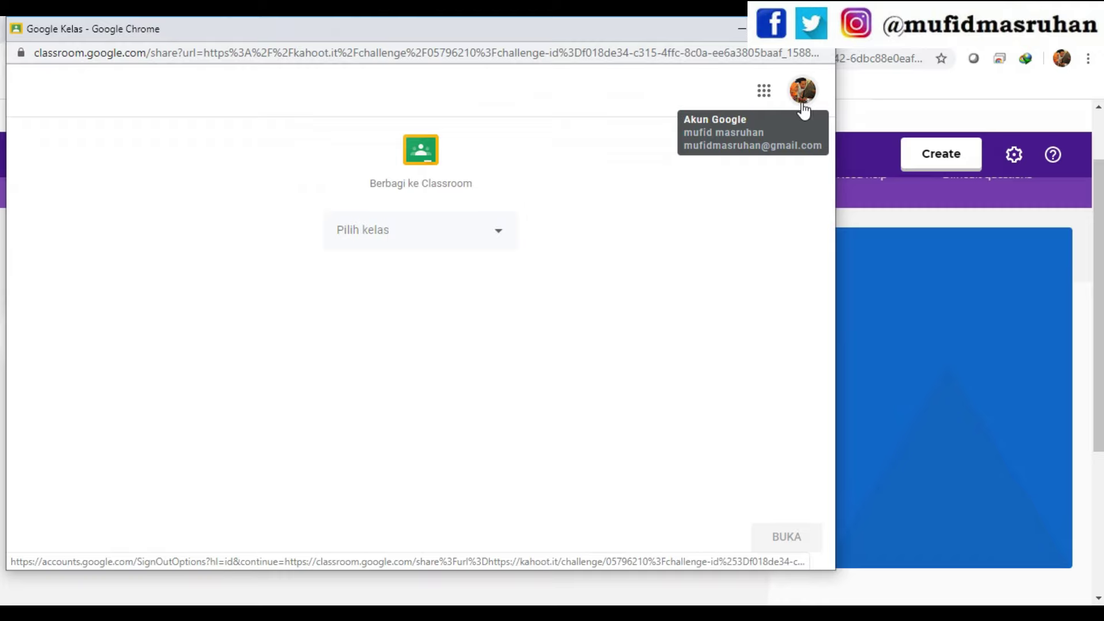
- Choose Matematika XI KGSP 3 as the class to share the link to
{"action": "left_click", "coordinate": [506, 231]}
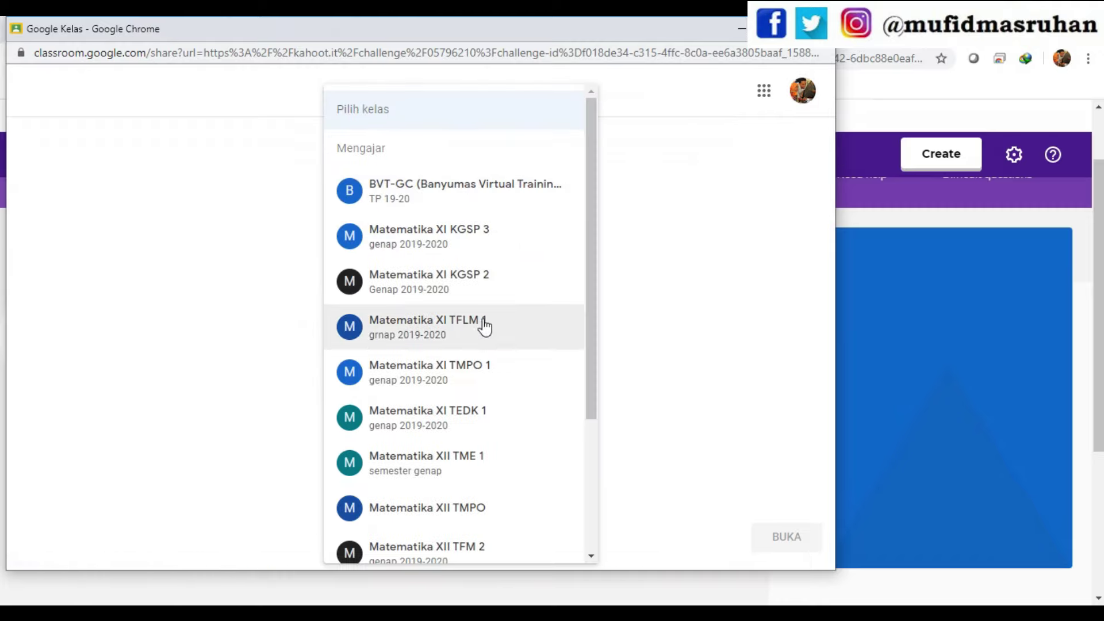
{"action": "left_click", "coordinate": [467, 236]}
{"action": "left_click", "coordinate": [456, 245]}
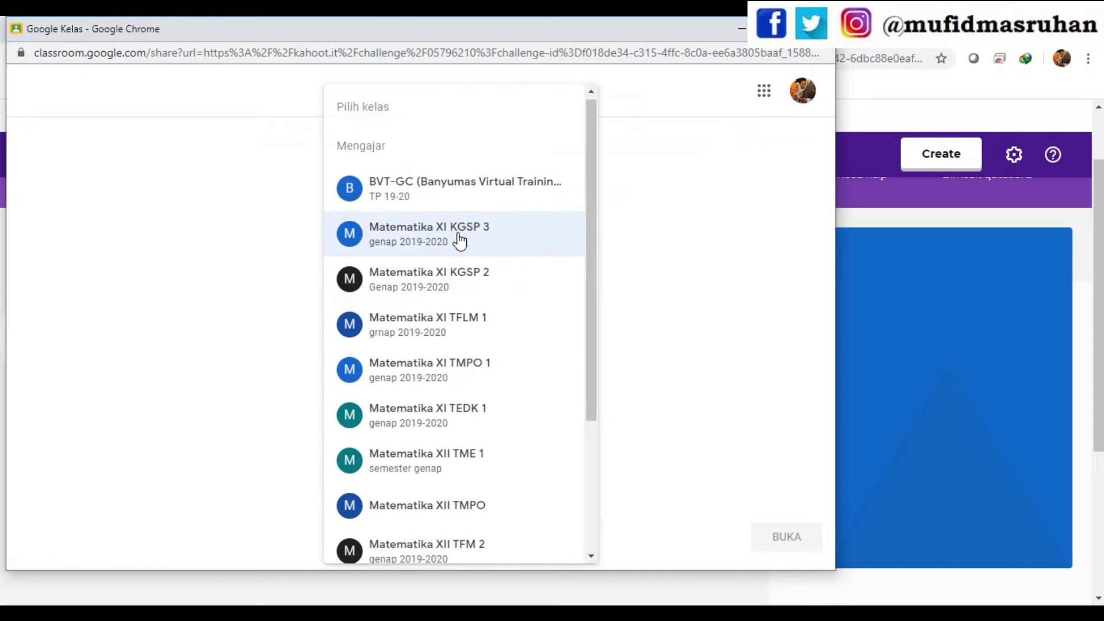
{"action": "left_click", "coordinate": [394, 287]}
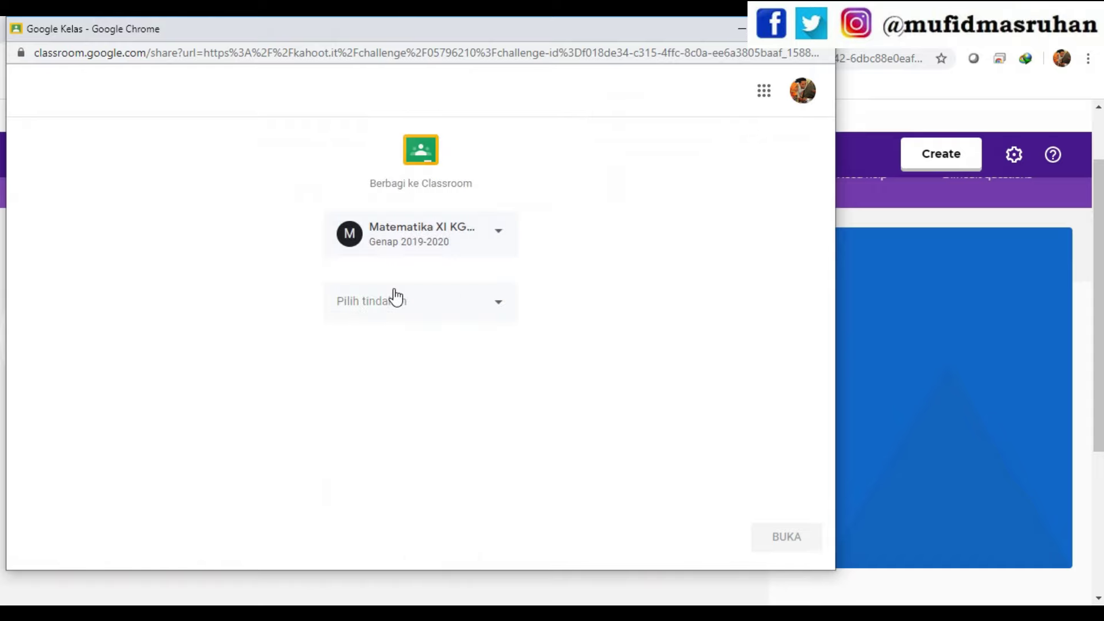
{"action": "left_click", "coordinate": [500, 237]}
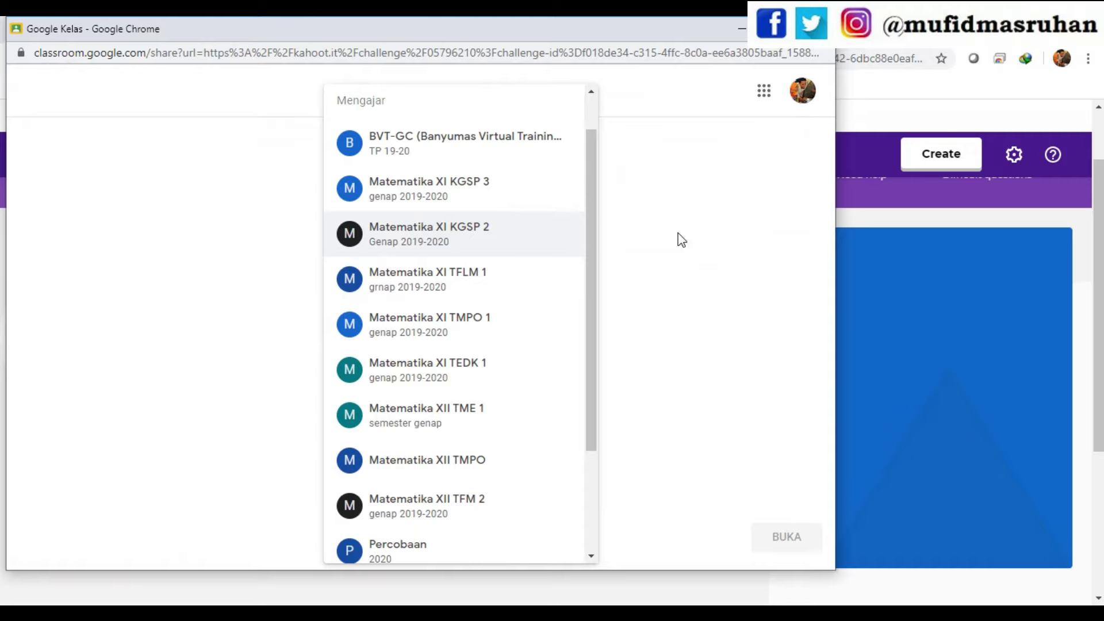
{"action": "left_click", "coordinate": [677, 241]}
{"action": "left_click", "coordinate": [494, 234]}
{"action": "left_click", "coordinate": [413, 193]}
- Choose Buat pengumuman as the share type, then move the share window aside
{"action": "left_click", "coordinate": [458, 308]}
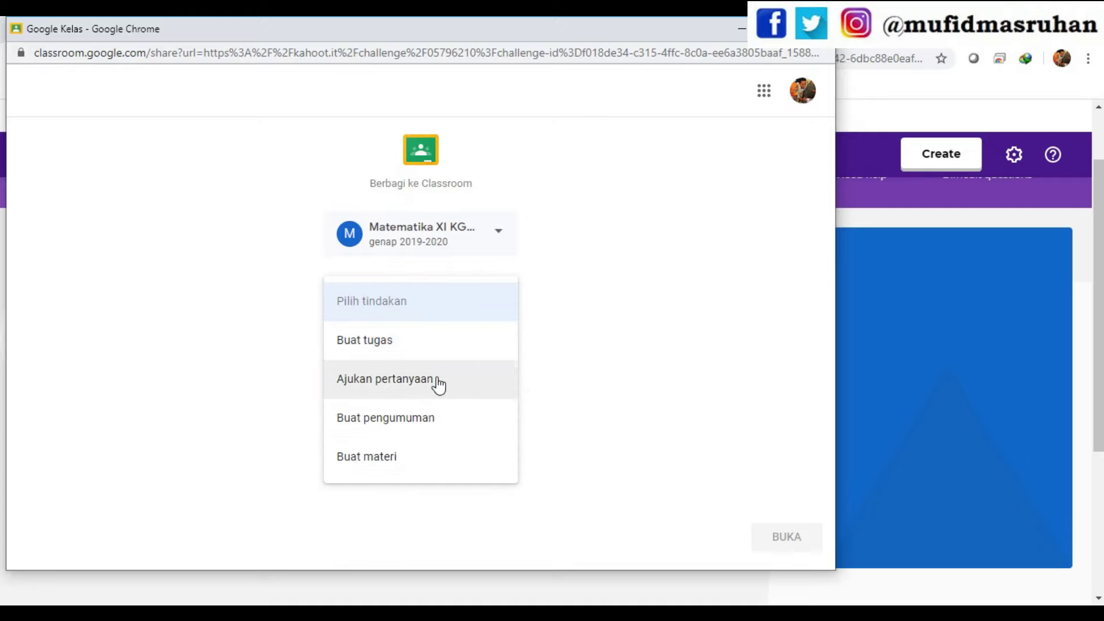
{"action": "left_click", "coordinate": [419, 426]}
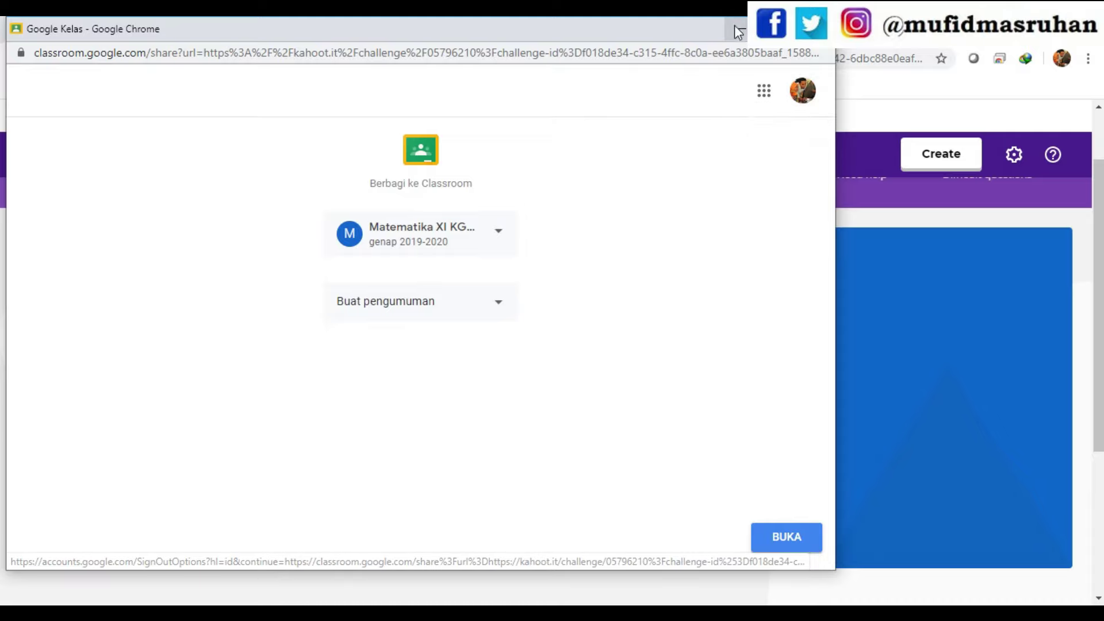
{"action": "left_click_drag", "start_coordinate": [837, 89], "coordinate": [382, 165]}
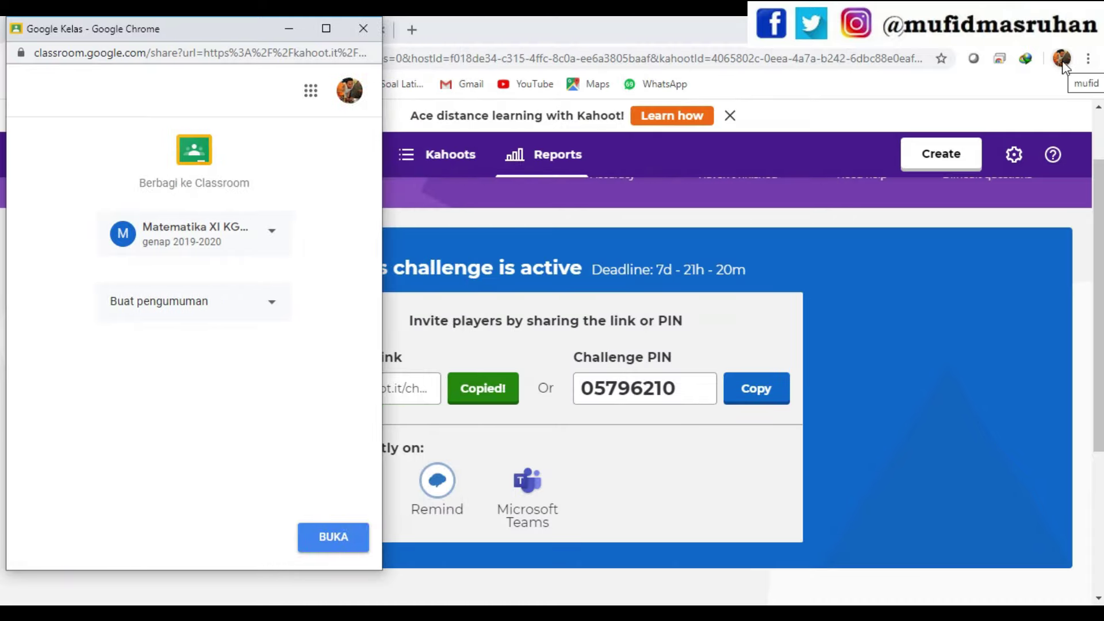
{"action": "left_click_drag", "start_coordinate": [184, 36], "coordinate": [699, 99]}
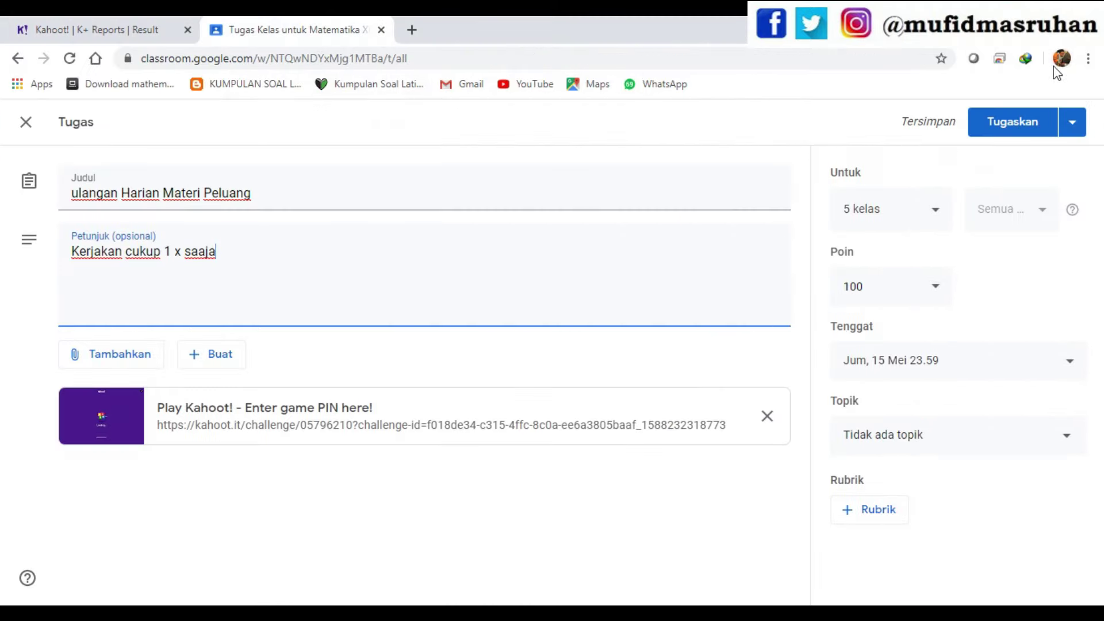
- Switch from the Classroom draft back to Kahoot's challenge page, then go to the Home dashboard
{"action": "left_click", "coordinate": [101, 32]}
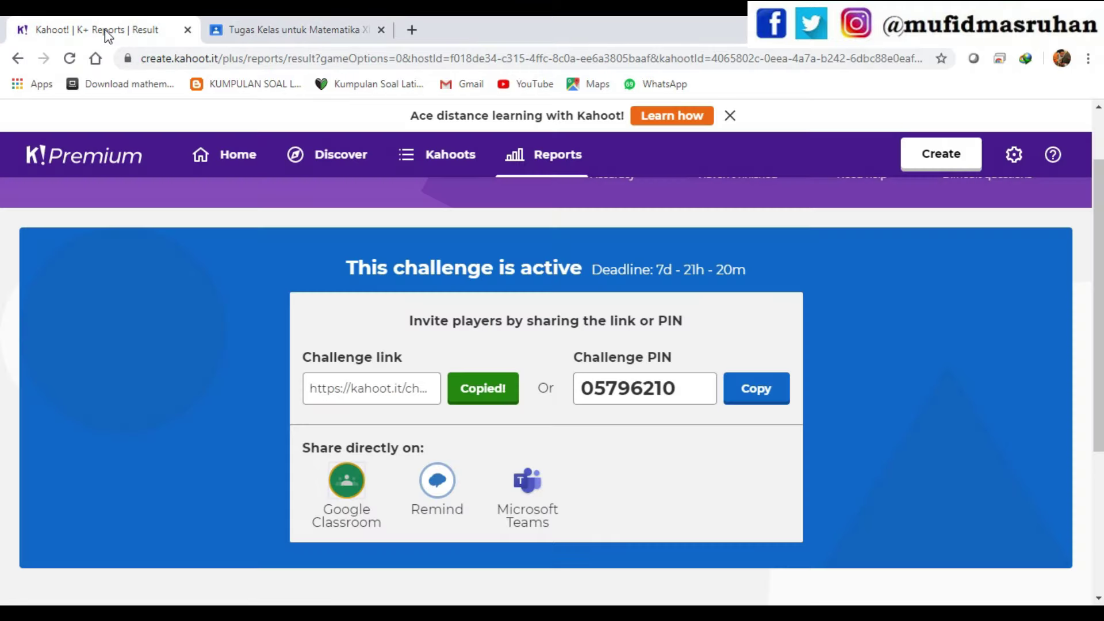
{"action": "left_click", "coordinate": [254, 27]}
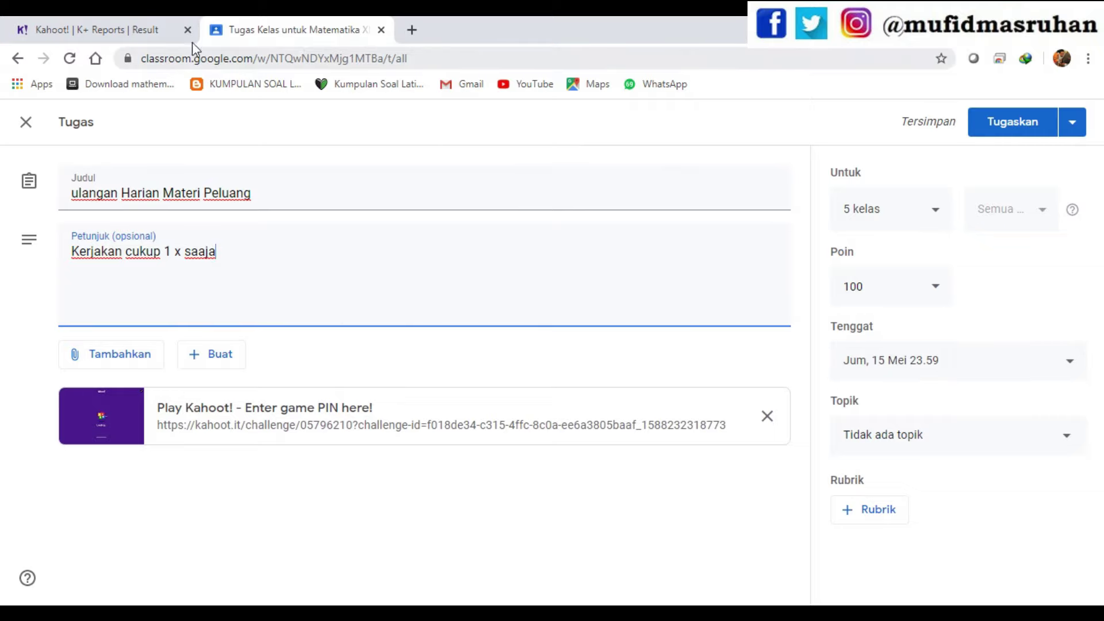
{"action": "left_click", "coordinate": [67, 23]}
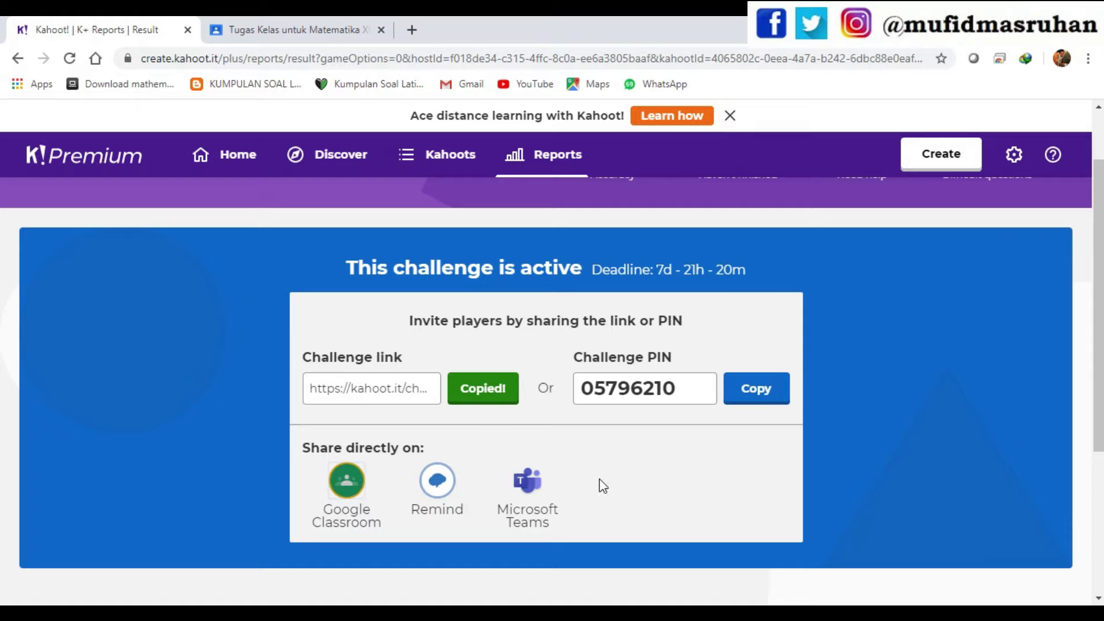
{"action": "left_click", "coordinate": [245, 155]}
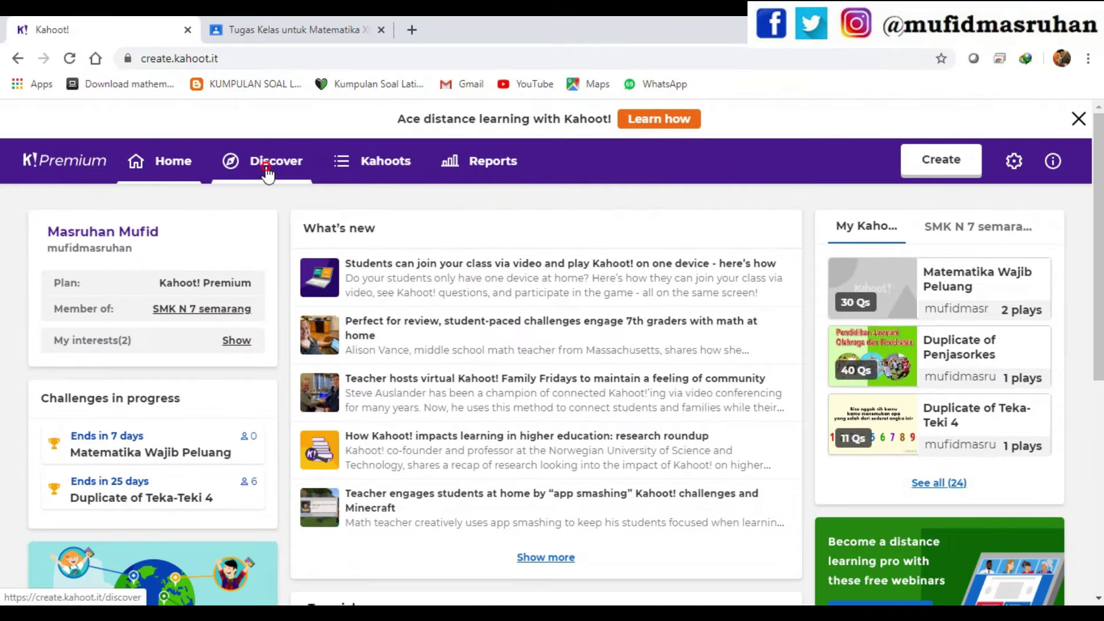
- Search Discover for 'integral' and browse the 53,632 public kahoot results
{"action": "left_click", "coordinate": [538, 330]}
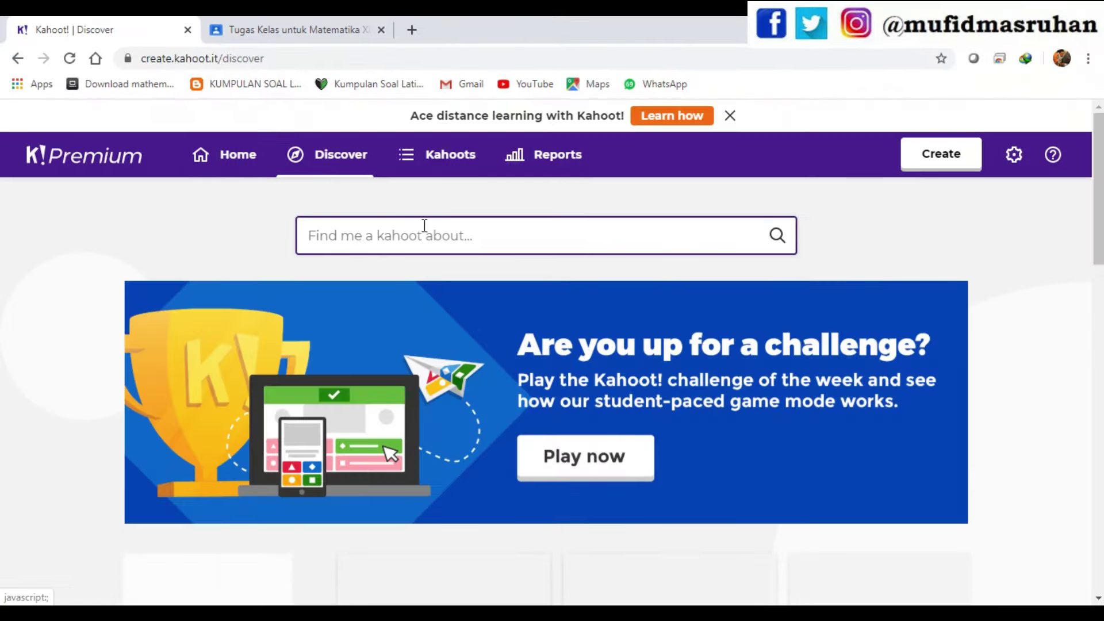
{"action": "left_click", "coordinate": [401, 230]}
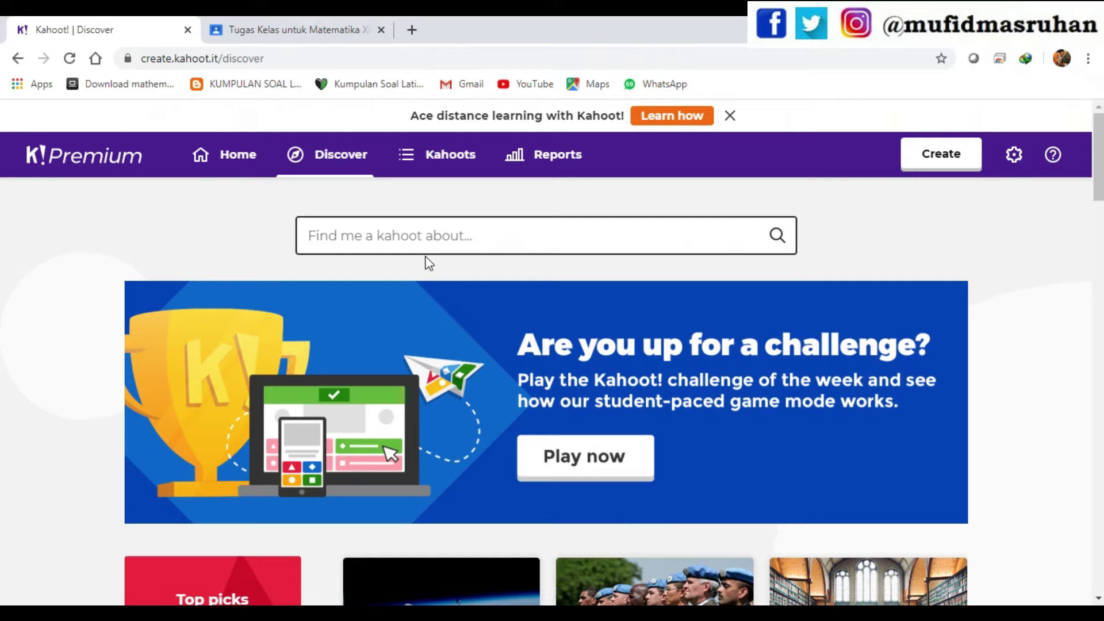
{"action": "type", "text": "inte"}
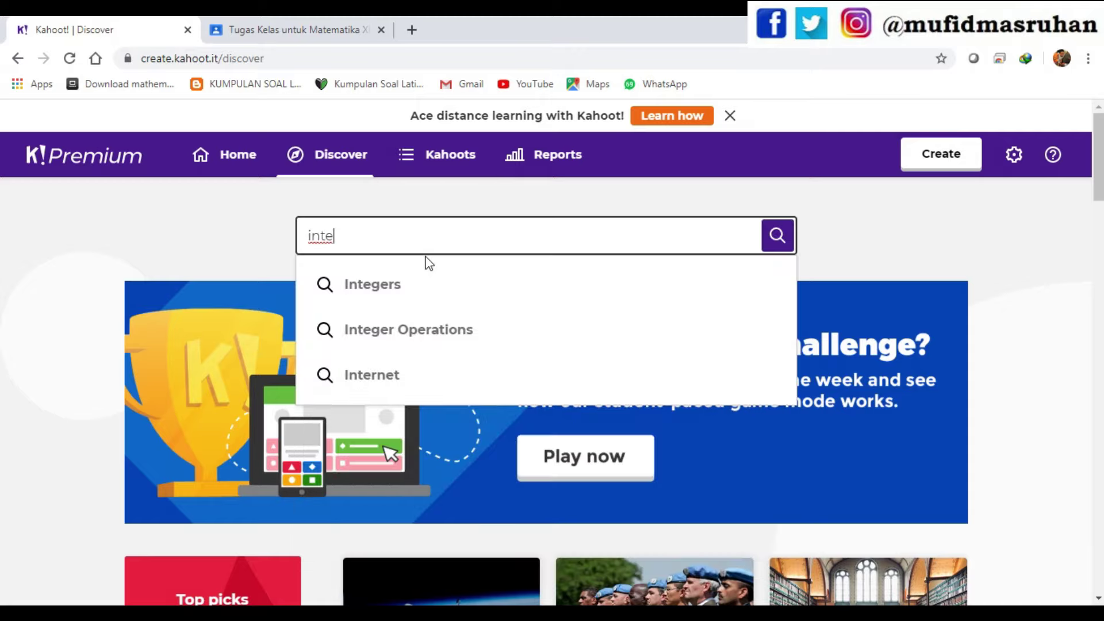
{"action": "type", "text": "gral"}
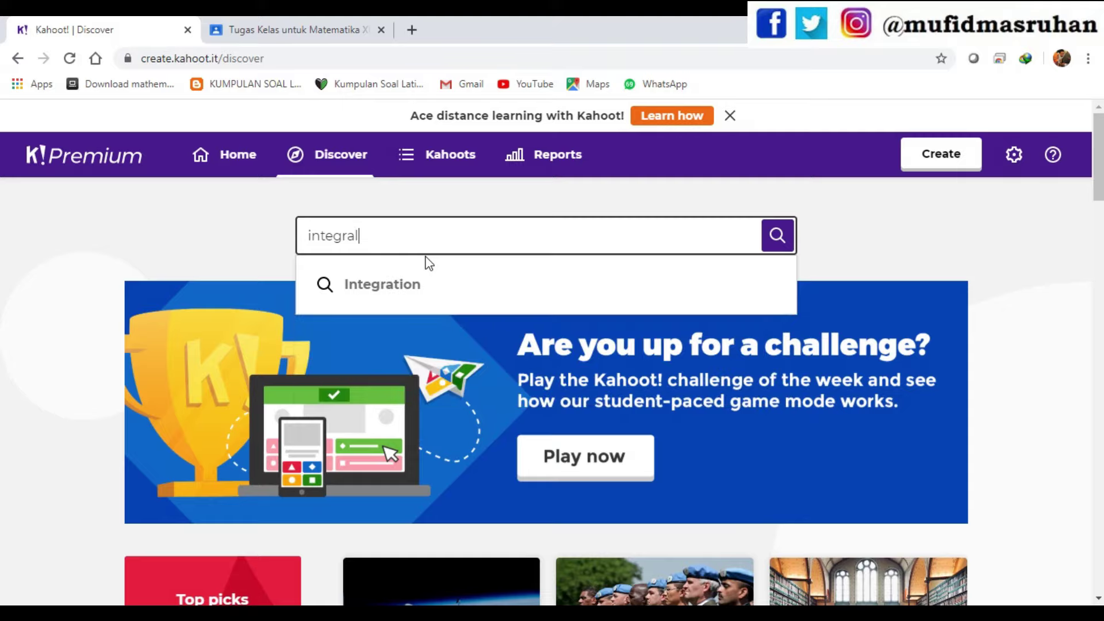
{"action": "key", "text": "Return"}
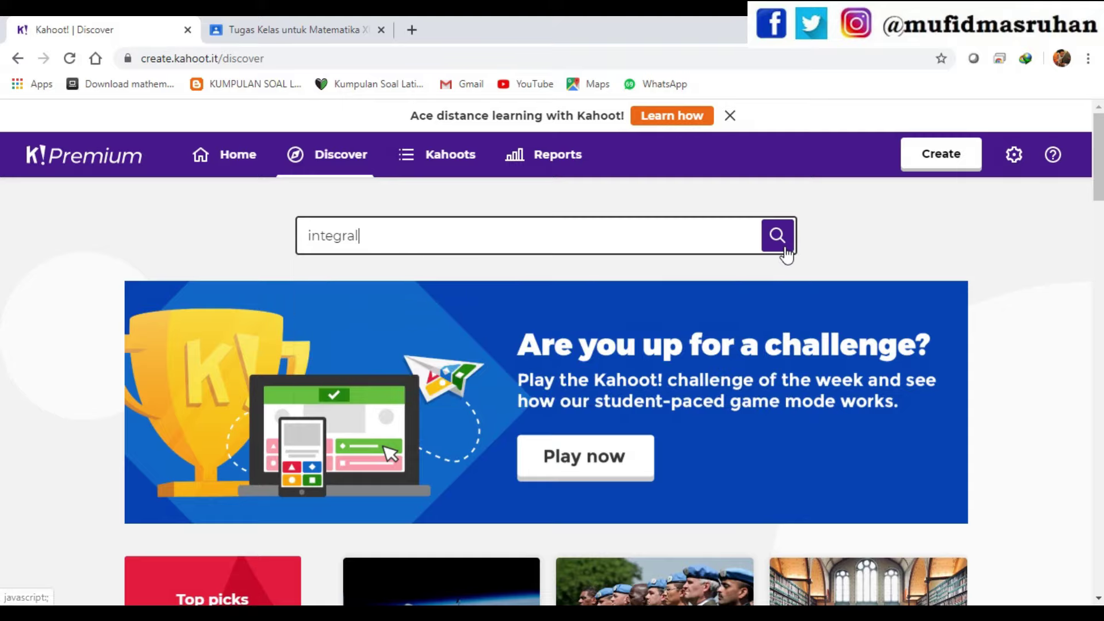
{"action": "left_click", "coordinate": [772, 246]}
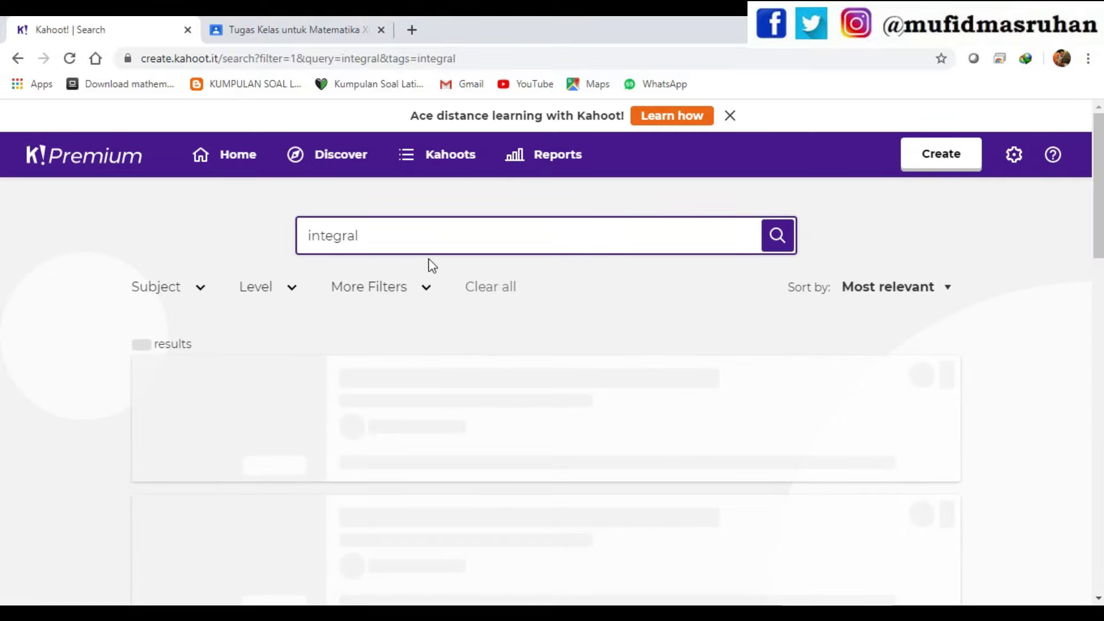
{"action": "scroll", "coordinate": [505, 387], "scroll_direction": "down", "scroll_amount": 1}
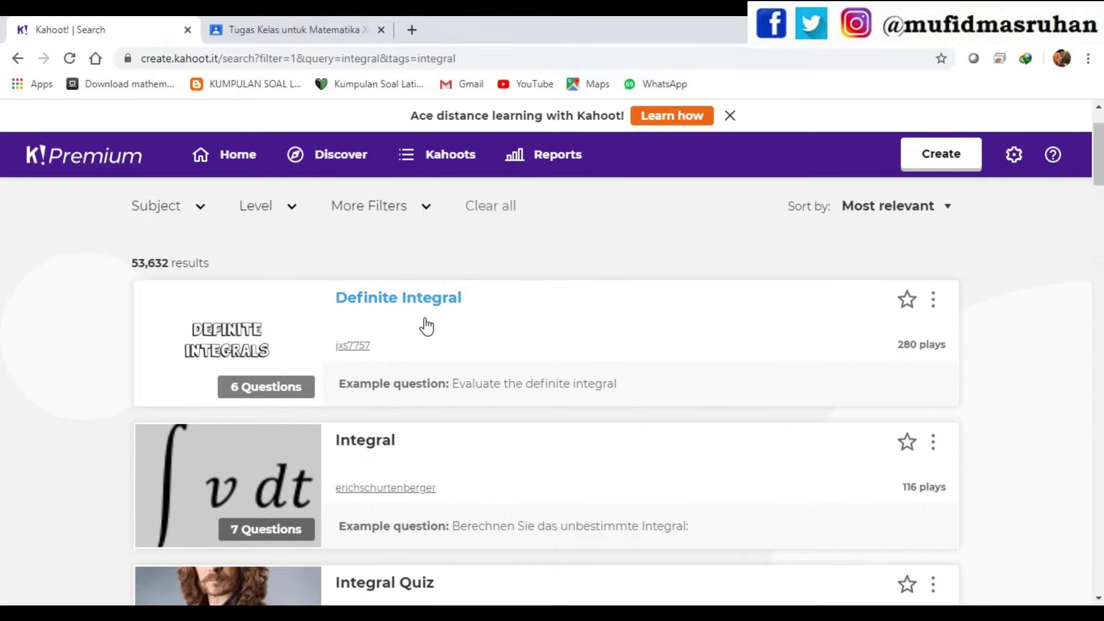
{"action": "scroll", "coordinate": [424, 321], "scroll_direction": "down", "scroll_amount": 1}
{"action": "scroll", "coordinate": [438, 370], "scroll_direction": "down", "scroll_amount": 3}
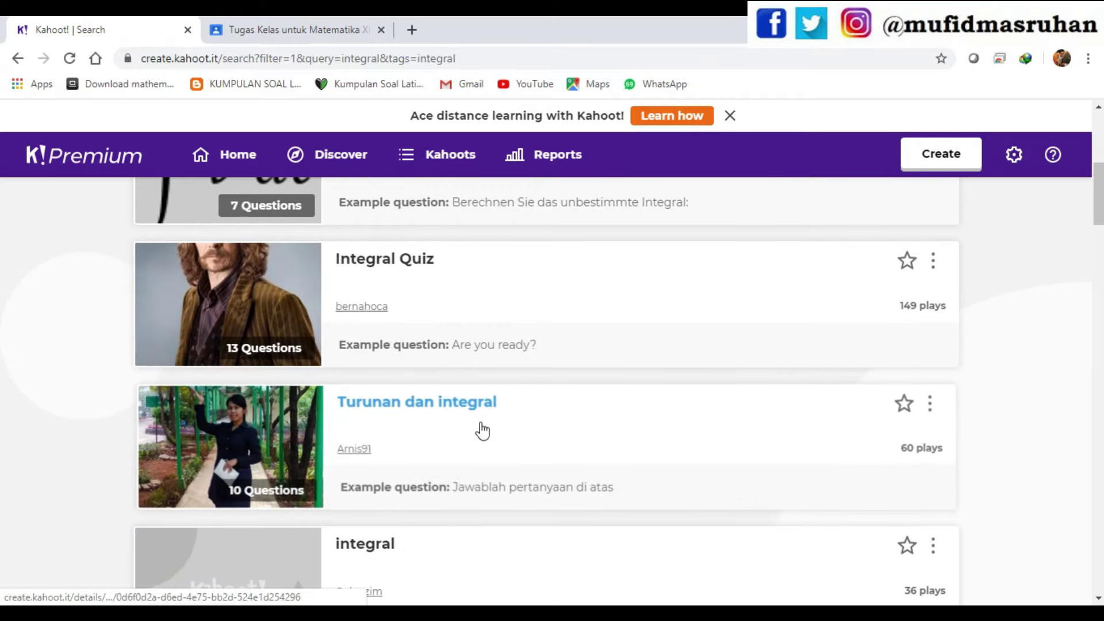
{"action": "scroll", "coordinate": [449, 422], "scroll_direction": "down", "scroll_amount": 1}
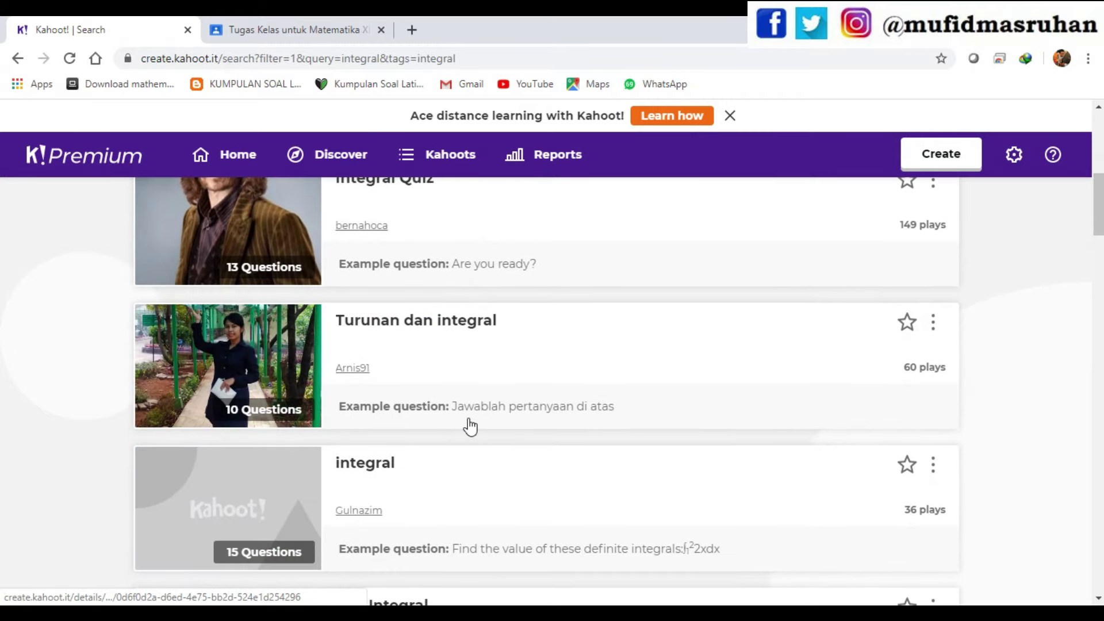
{"action": "scroll", "coordinate": [451, 345], "scroll_direction": "down", "scroll_amount": 3}
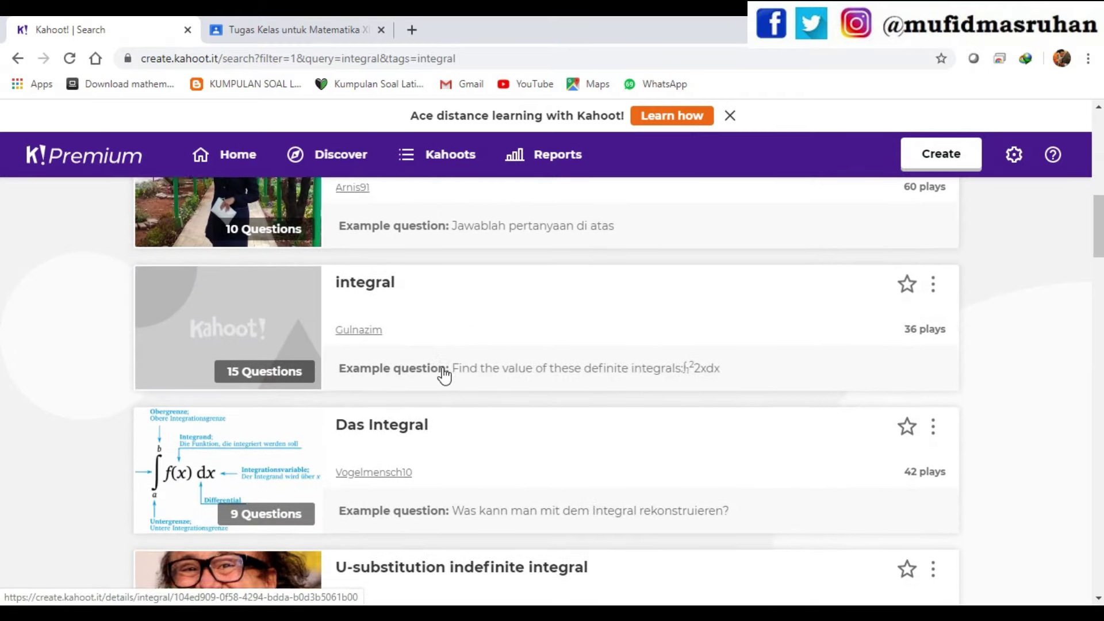
{"action": "scroll", "coordinate": [575, 448], "scroll_direction": "up", "scroll_amount": 1}
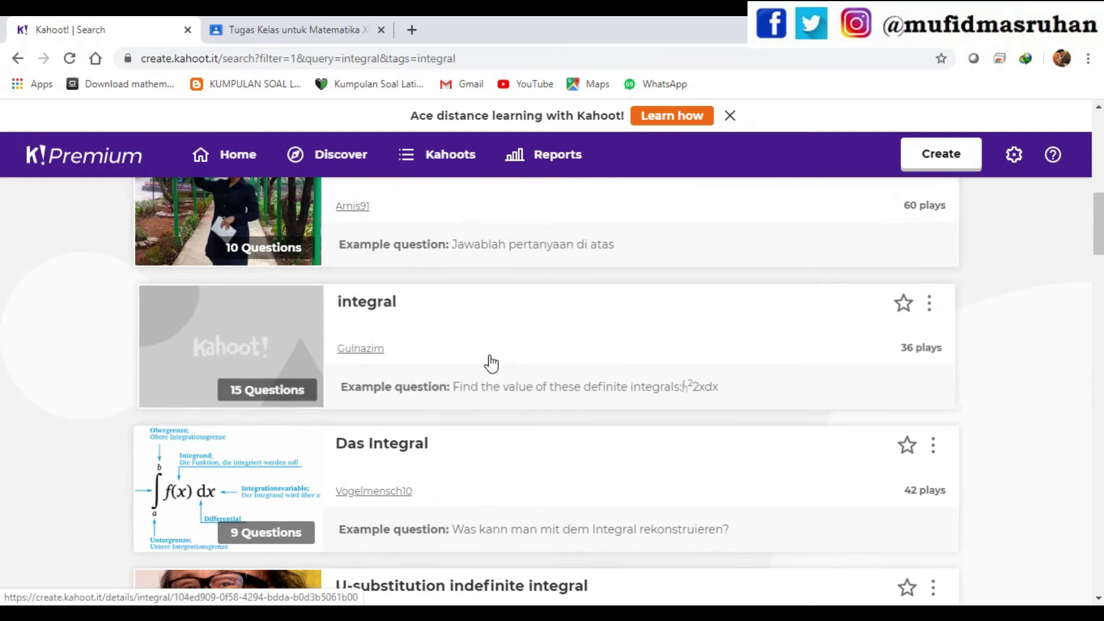
{"action": "scroll", "coordinate": [617, 377], "scroll_direction": "down", "scroll_amount": 4}
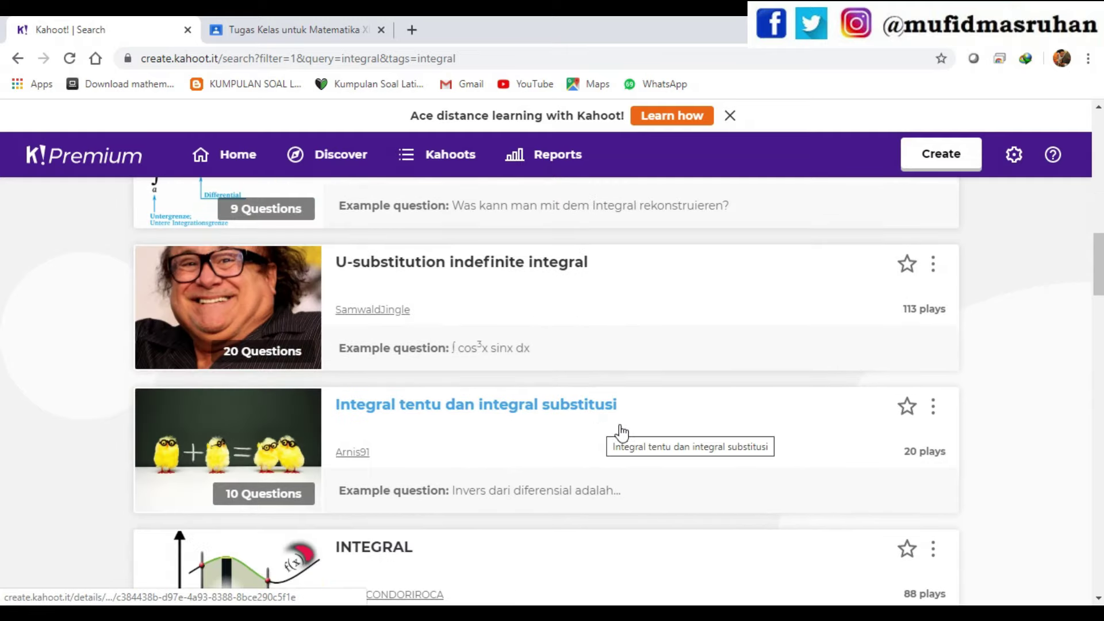
- Open 'Integral tentu dan integral substitusi' and look through its 10 questions
{"action": "left_click", "coordinate": [474, 409]}
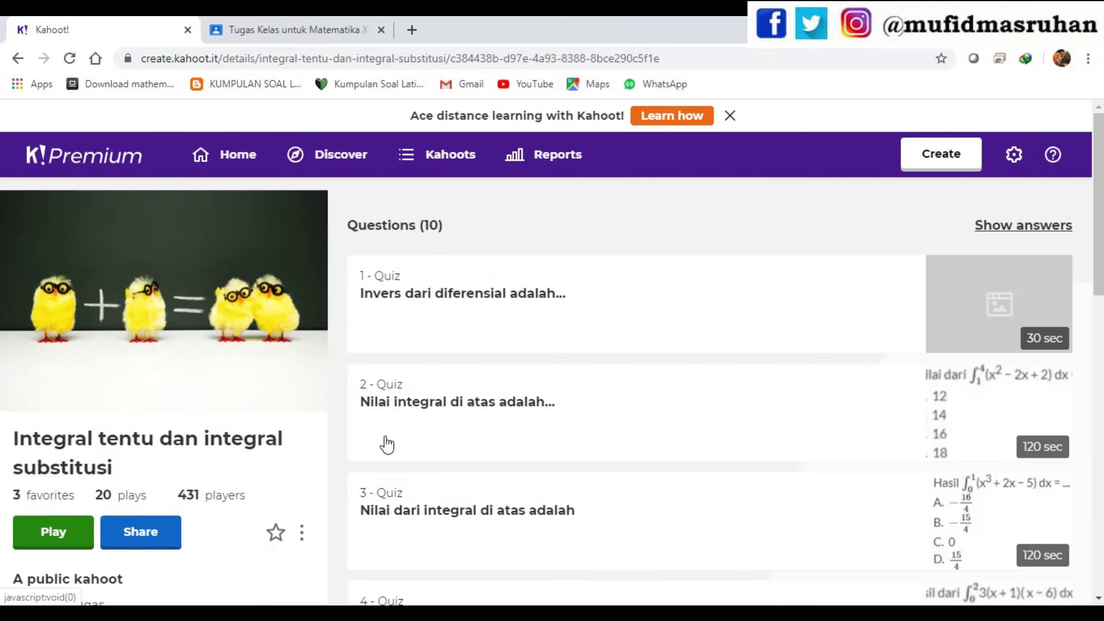
{"action": "scroll", "coordinate": [382, 444], "scroll_direction": "down", "scroll_amount": 2}
{"action": "scroll", "coordinate": [348, 500], "scroll_direction": "up", "scroll_amount": 2}
{"action": "scroll", "coordinate": [501, 308], "scroll_direction": "down", "scroll_amount": 4}
{"action": "scroll", "coordinate": [928, 406], "scroll_direction": "down", "scroll_amount": 9}
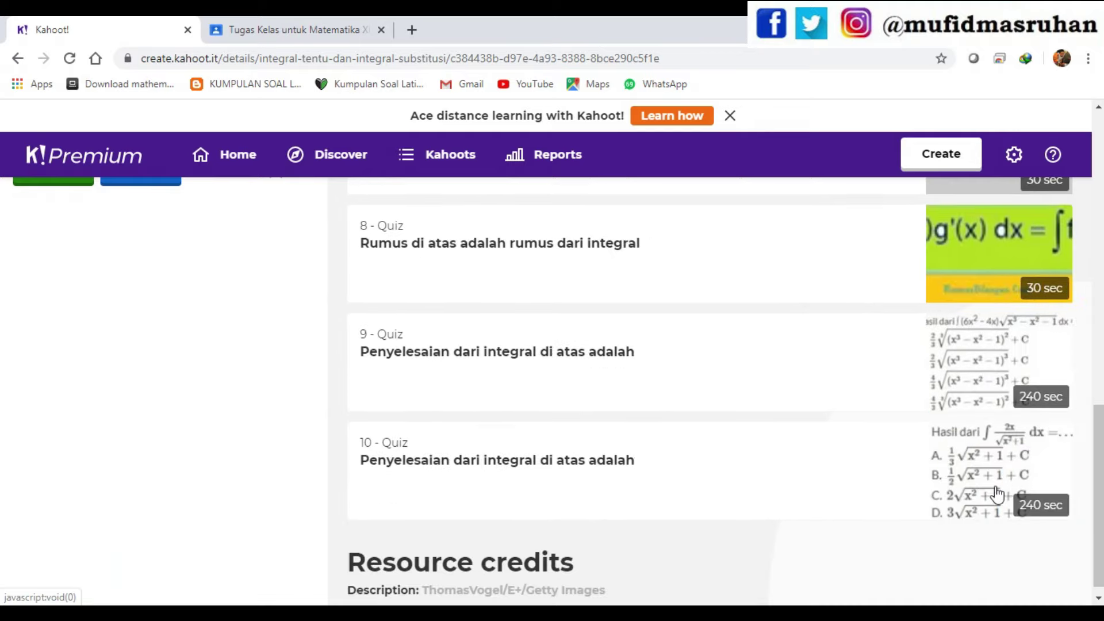
{"action": "scroll", "coordinate": [406, 511], "scroll_direction": "up", "scroll_amount": 14}
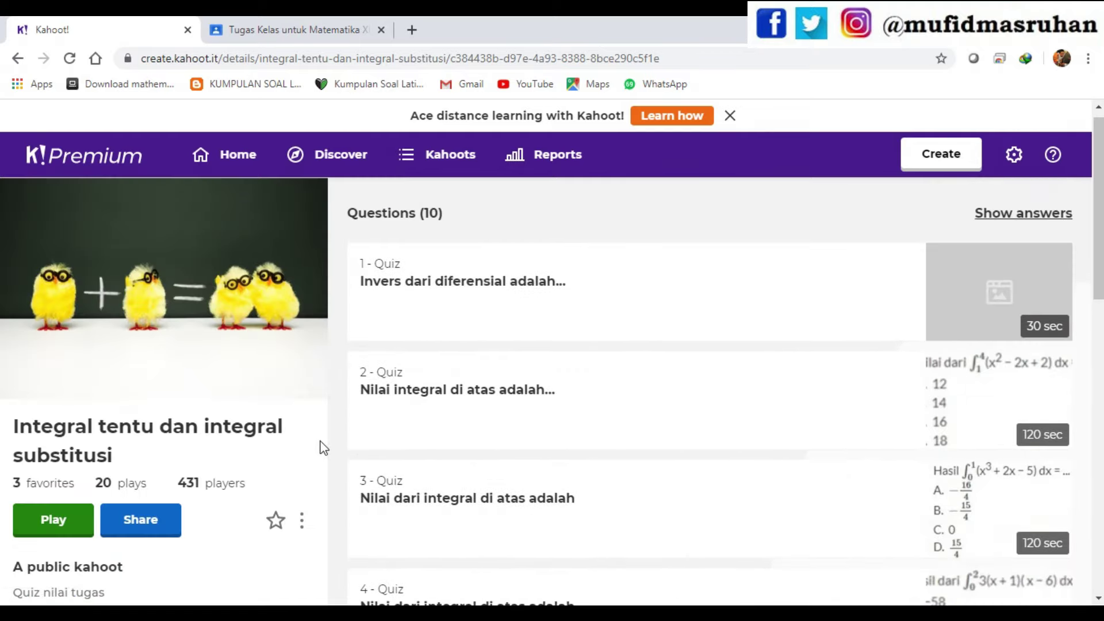
- Launch a preview of the kahoot in a new tab from its options menu
{"action": "left_click", "coordinate": [302, 521]}
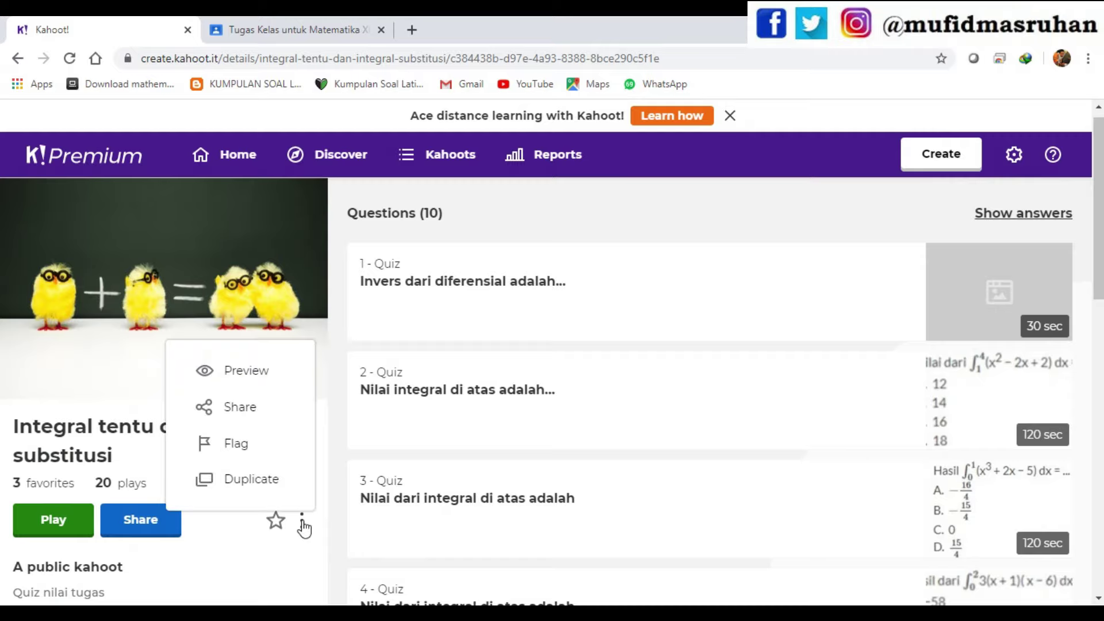
{"action": "left_click", "coordinate": [245, 579]}
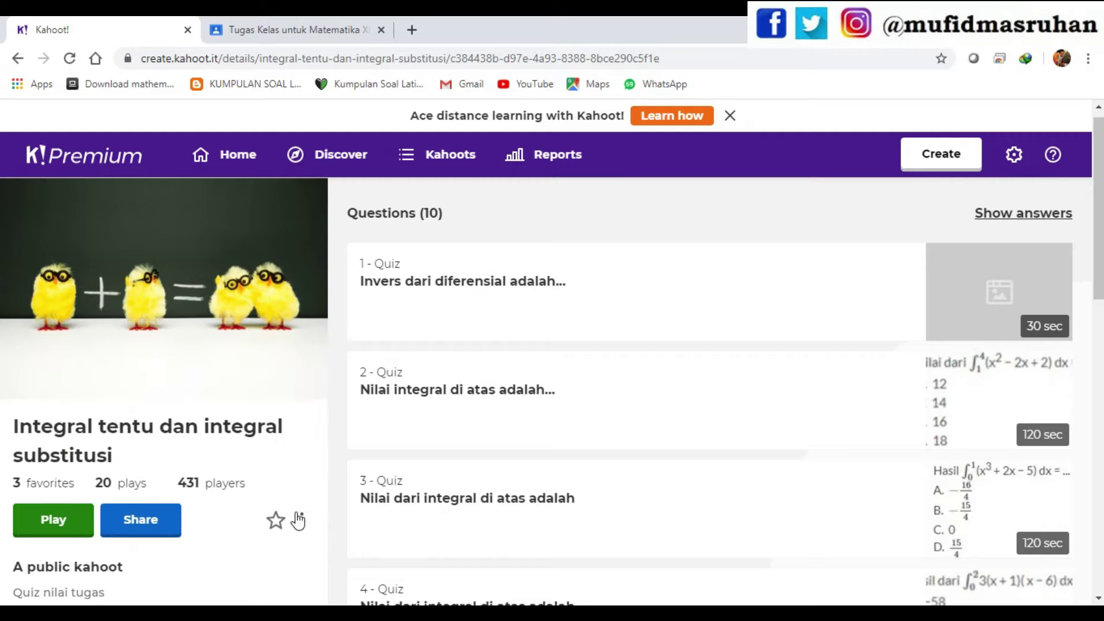
{"action": "left_click", "coordinate": [303, 521]}
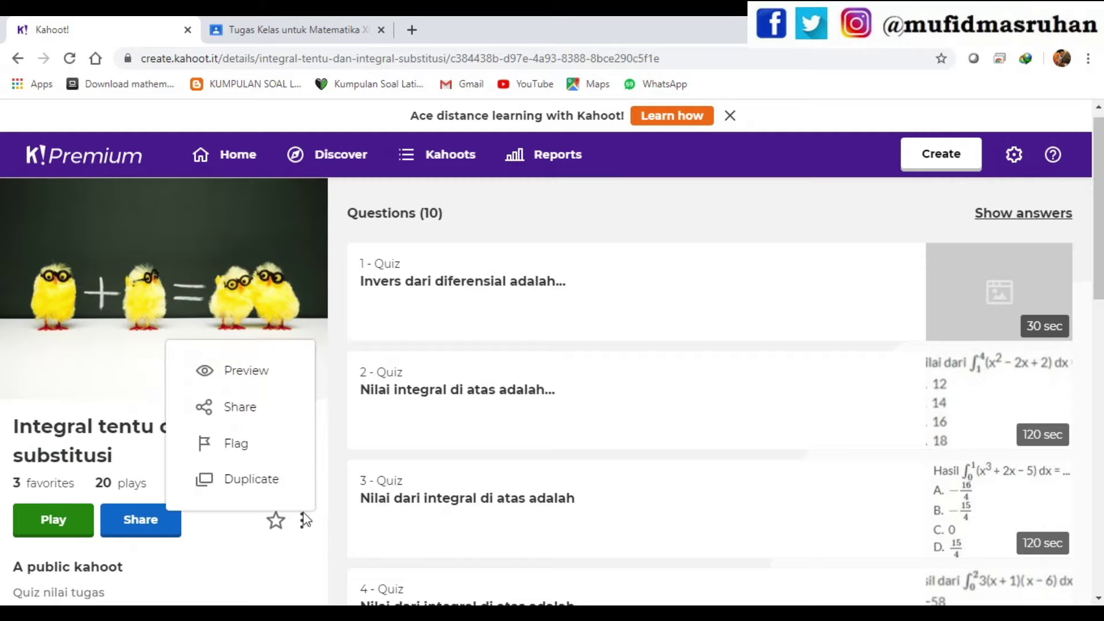
{"action": "left_click", "coordinate": [259, 374]}
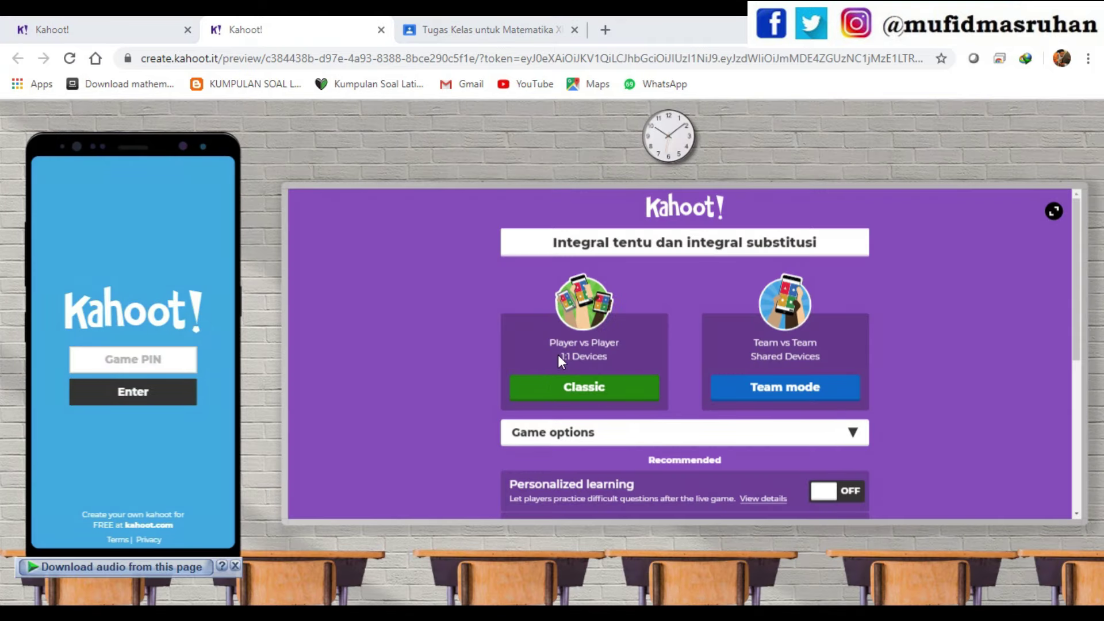
- Start the preview in Classic mode and dismiss the audio download prompt
{"action": "left_click", "coordinate": [574, 397]}
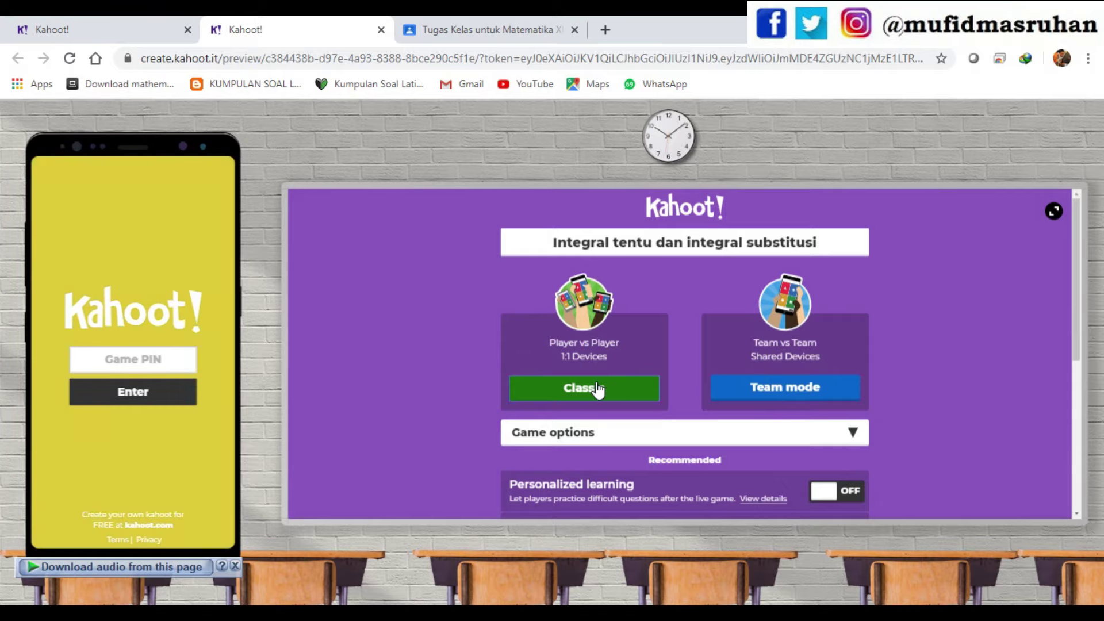
{"action": "left_click", "coordinate": [118, 359]}
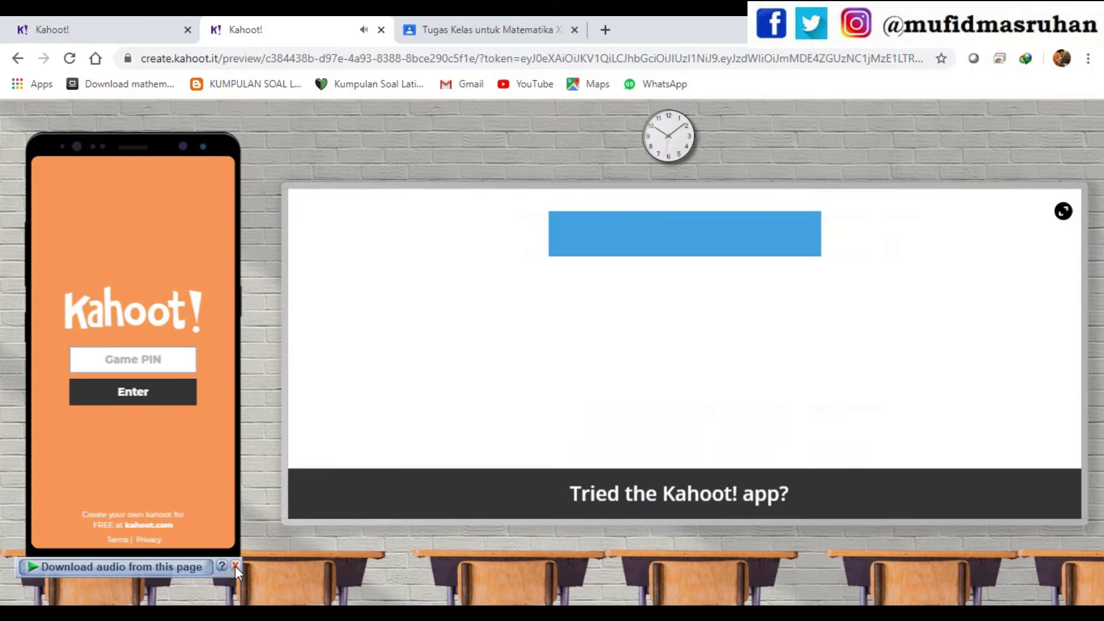
{"action": "left_click", "coordinate": [236, 567]}
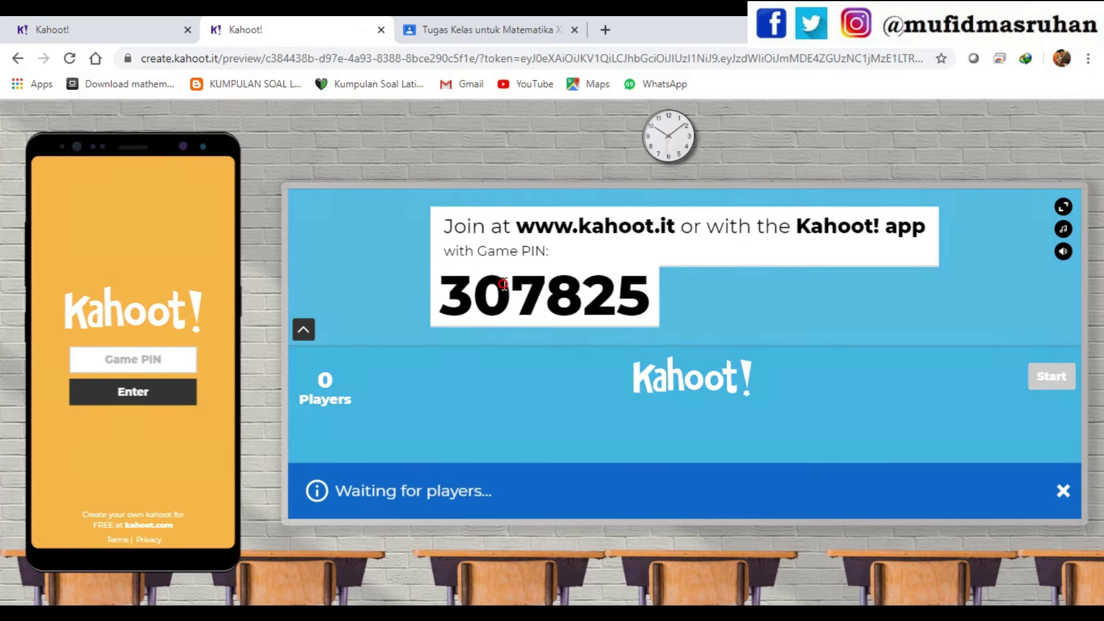
- Copy game PIN 307825 and paste it into the preview phone's join field
{"action": "left_click_drag", "start_coordinate": [441, 297], "coordinate": [640, 318]}
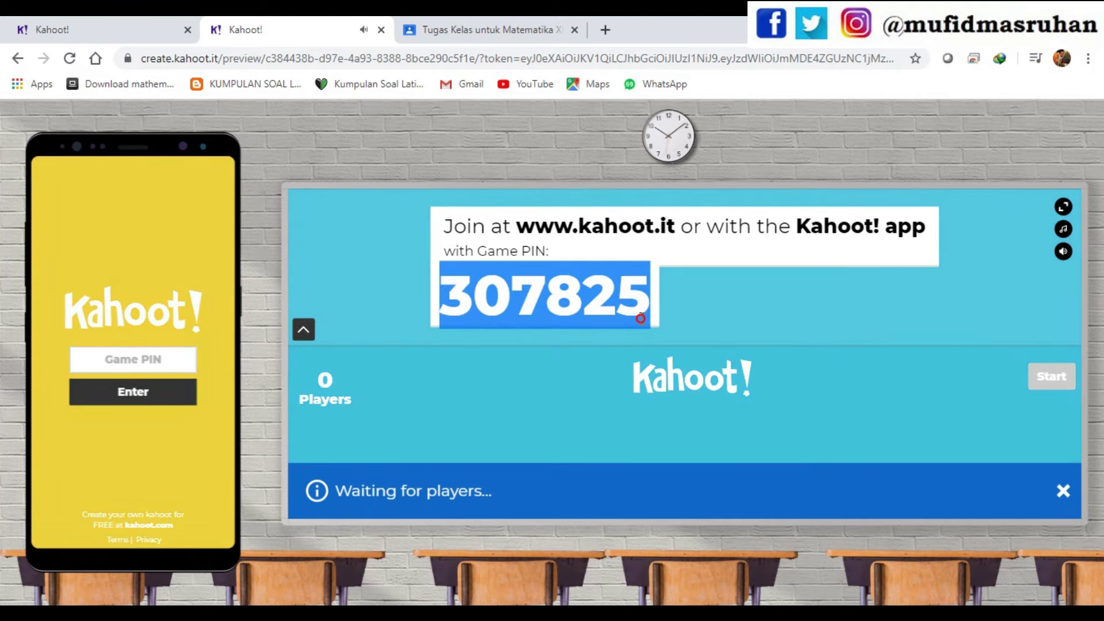
{"action": "right_click", "coordinate": [584, 295]}
{"action": "left_click", "coordinate": [619, 308]}
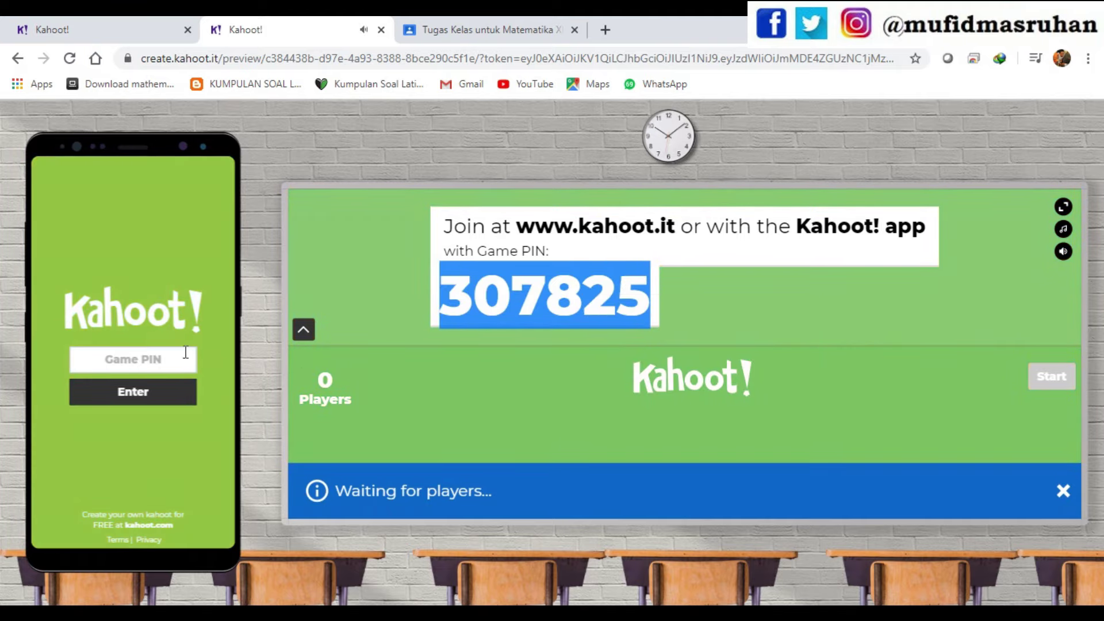
{"action": "left_click", "coordinate": [149, 359]}
{"action": "right_click", "coordinate": [148, 360]}
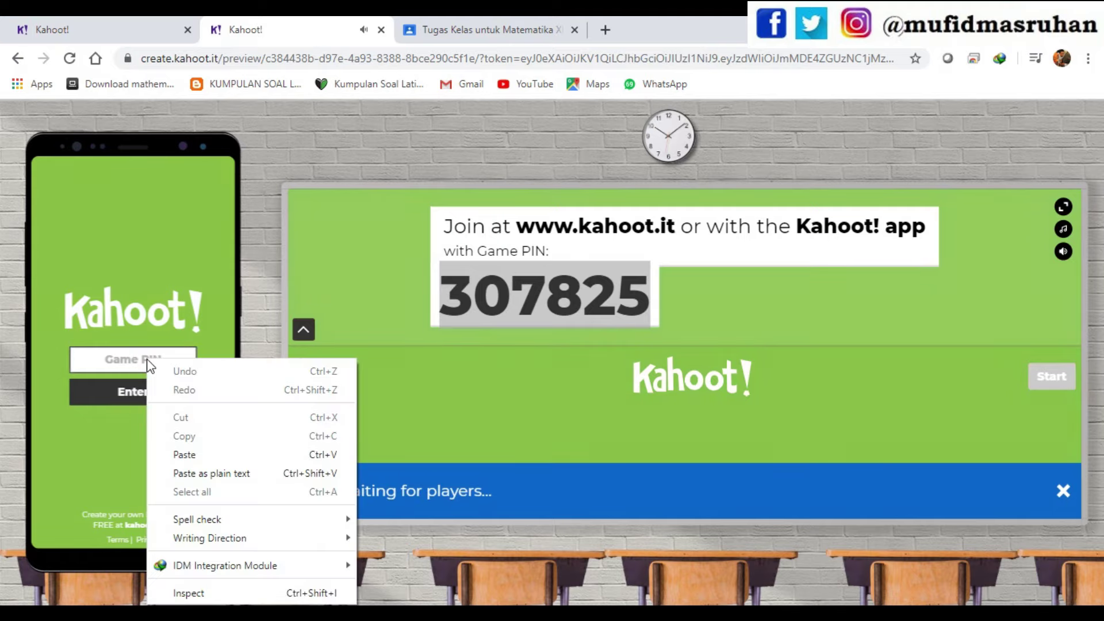
{"action": "left_click", "coordinate": [206, 454]}
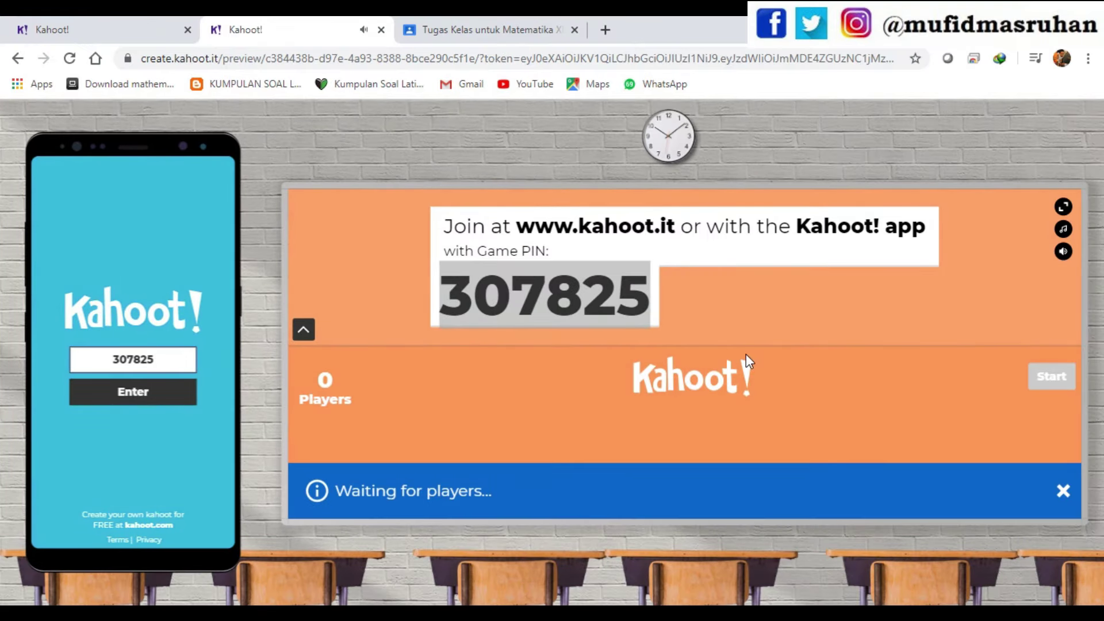
- Keep the Original lobby music and mute the lobby sound
{"action": "left_click", "coordinate": [1064, 230]}
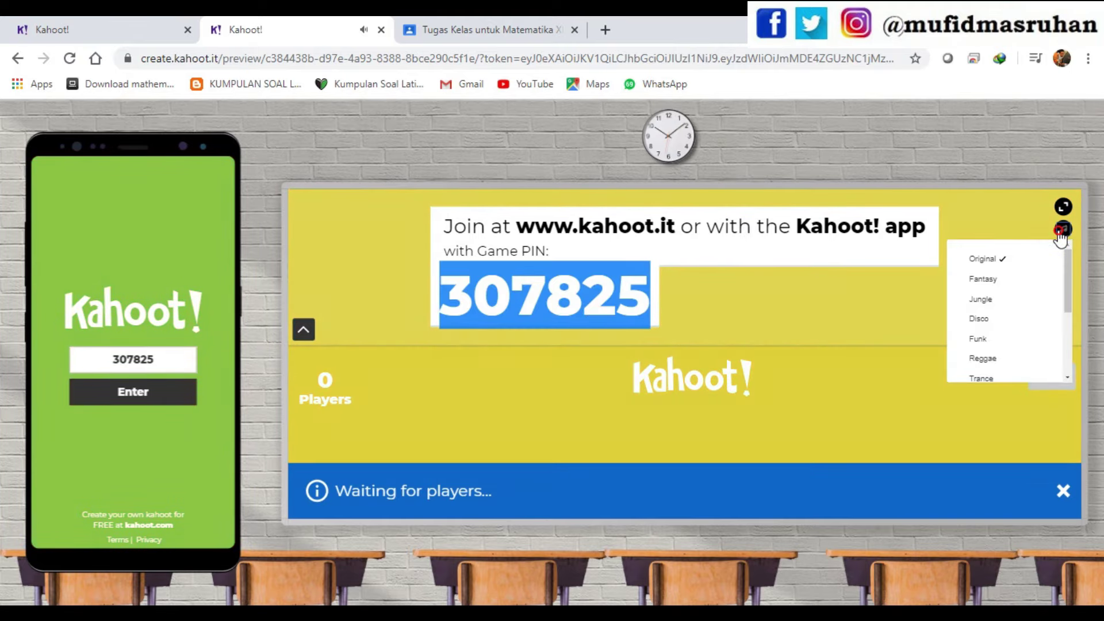
{"action": "left_click", "coordinate": [1064, 230]}
{"action": "left_click", "coordinate": [1063, 230]}
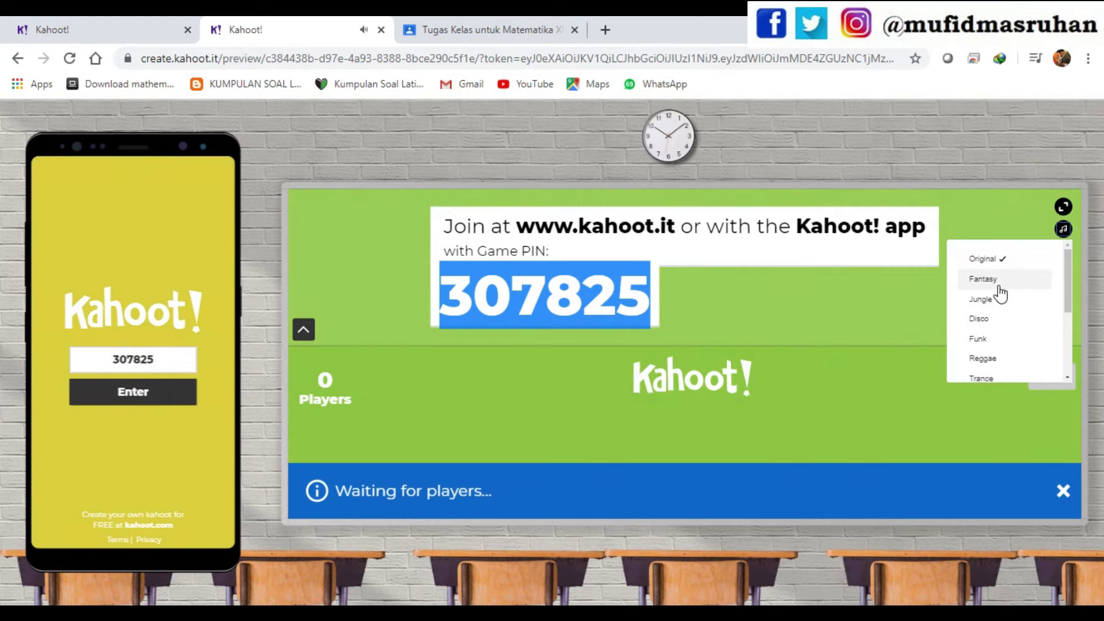
{"action": "scroll", "coordinate": [1004, 374], "scroll_direction": "down", "scroll_amount": 3}
{"action": "scroll", "coordinate": [1006, 361], "scroll_direction": "up", "scroll_amount": 3}
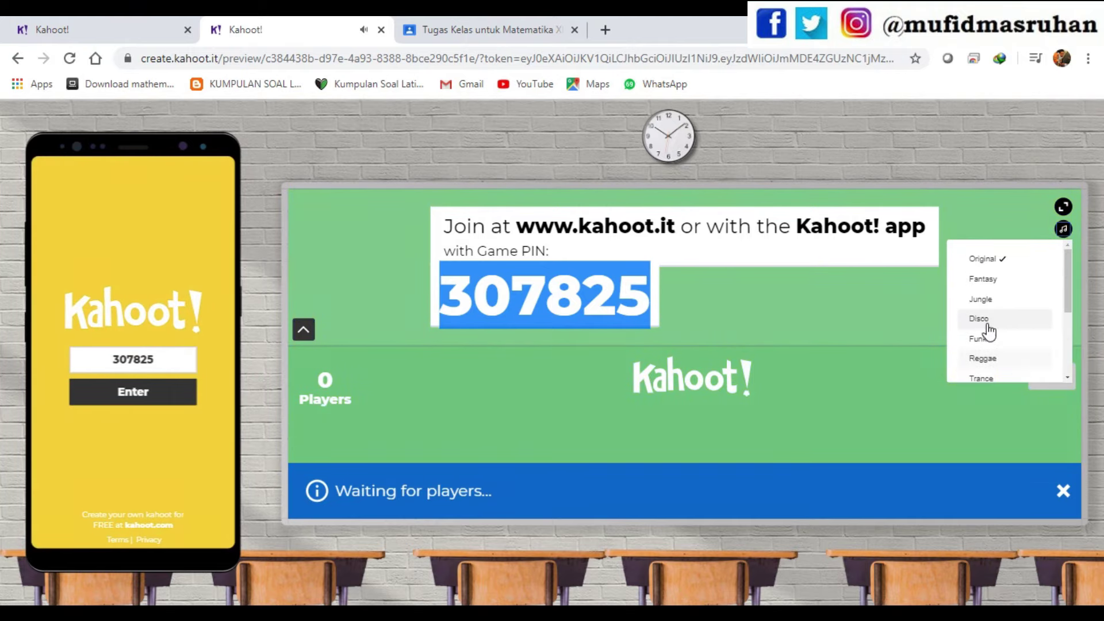
{"action": "left_click", "coordinate": [866, 393]}
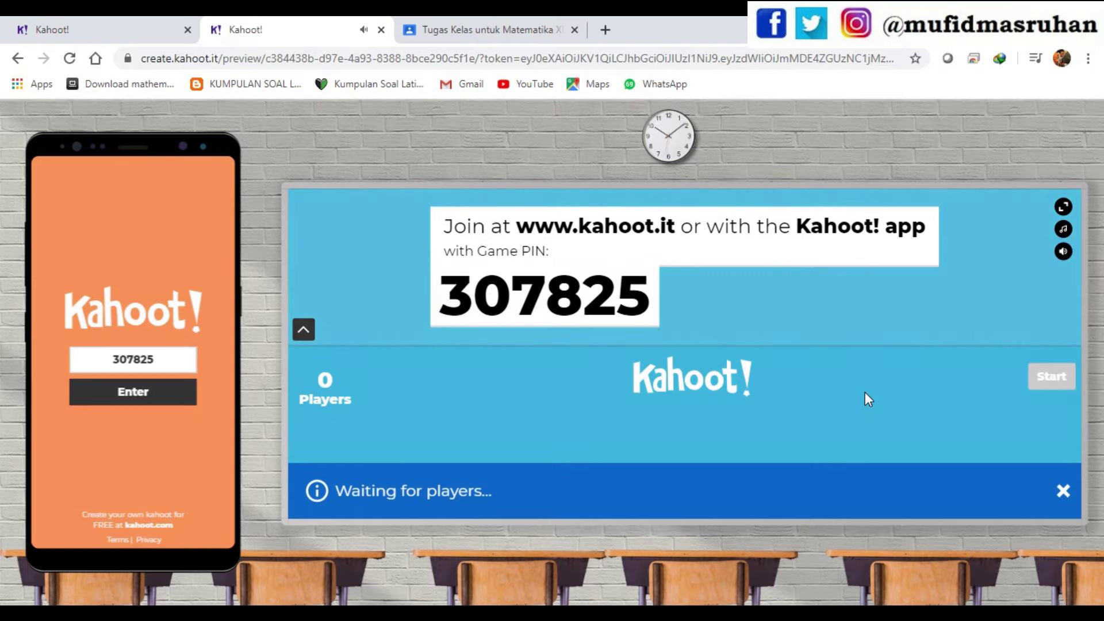
{"action": "left_click", "coordinate": [1063, 252]}
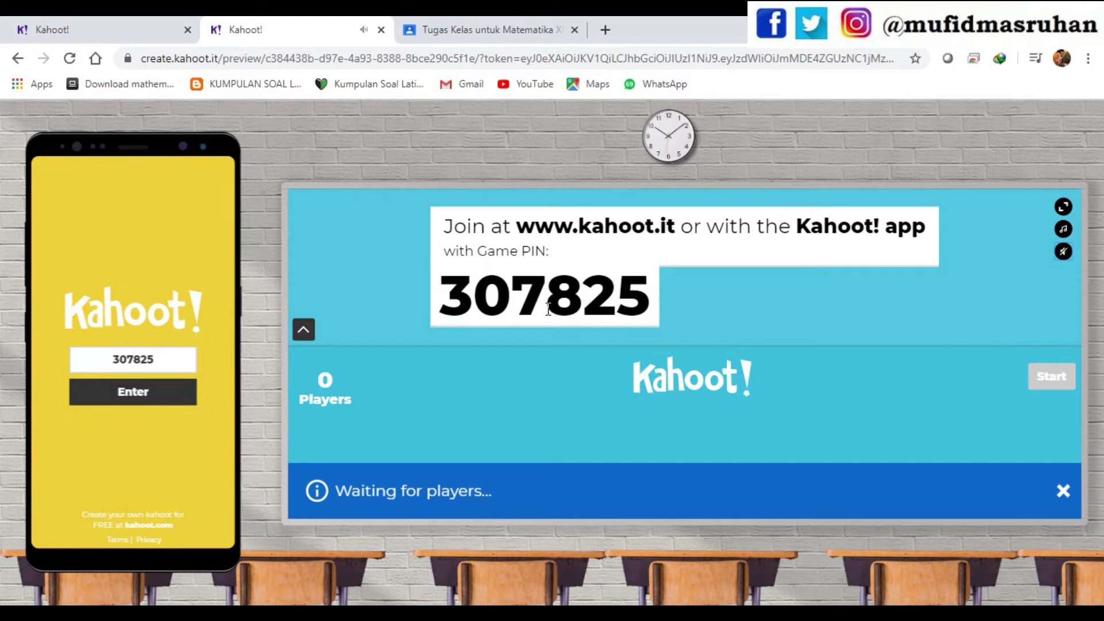
- Submit the PIN on the preview phone and join the lobby under a short nickname
{"action": "left_click", "coordinate": [134, 391]}
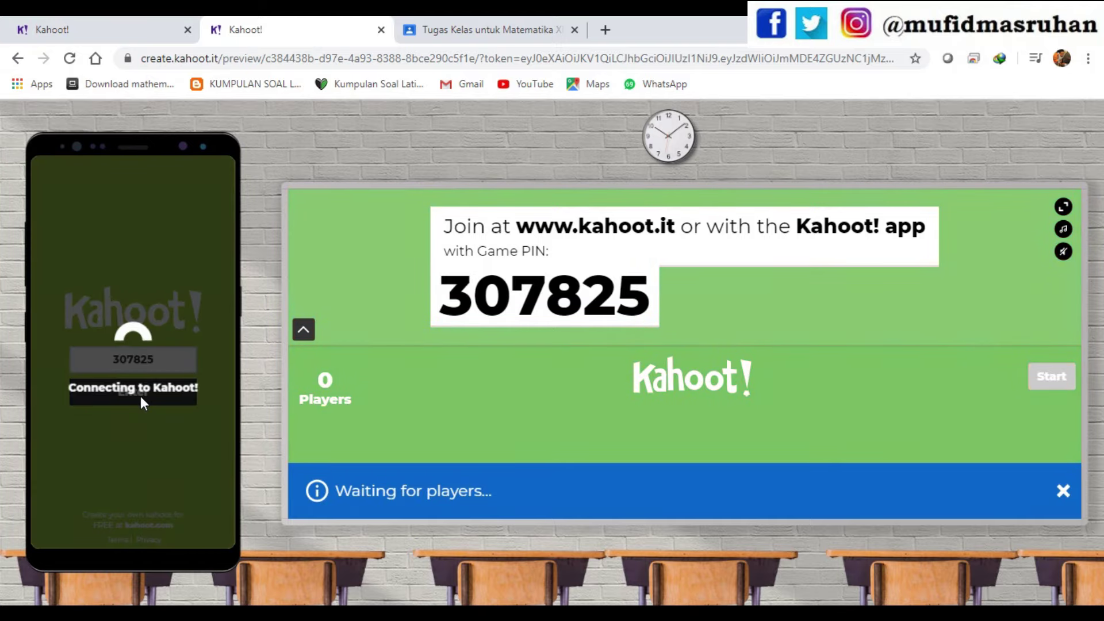
{"action": "left_click", "coordinate": [144, 366]}
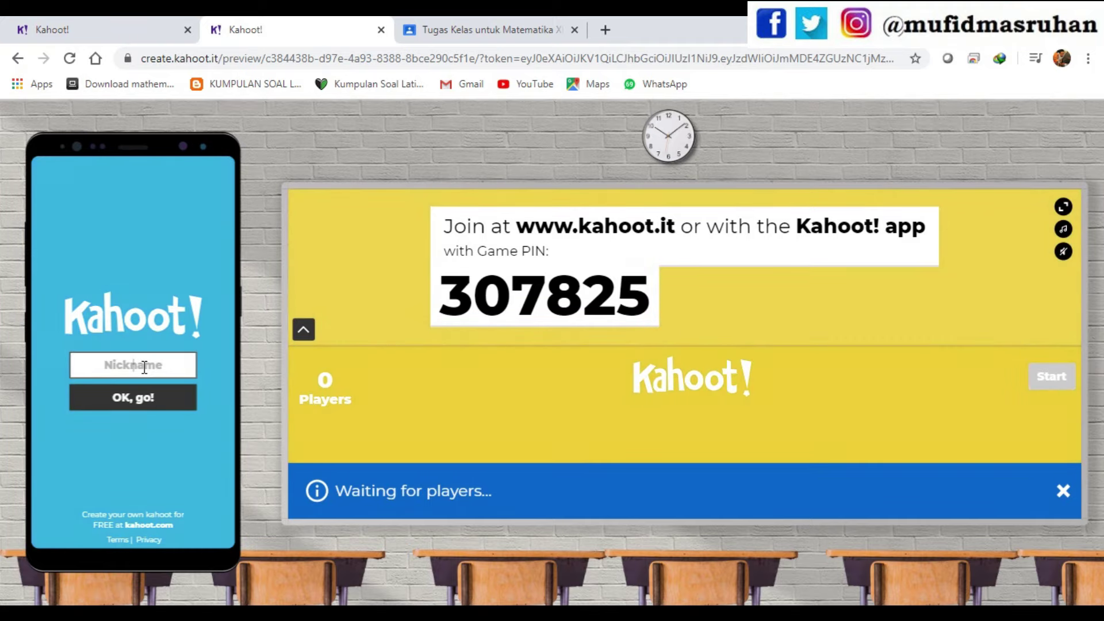
{"action": "type", "text": "mufid"}
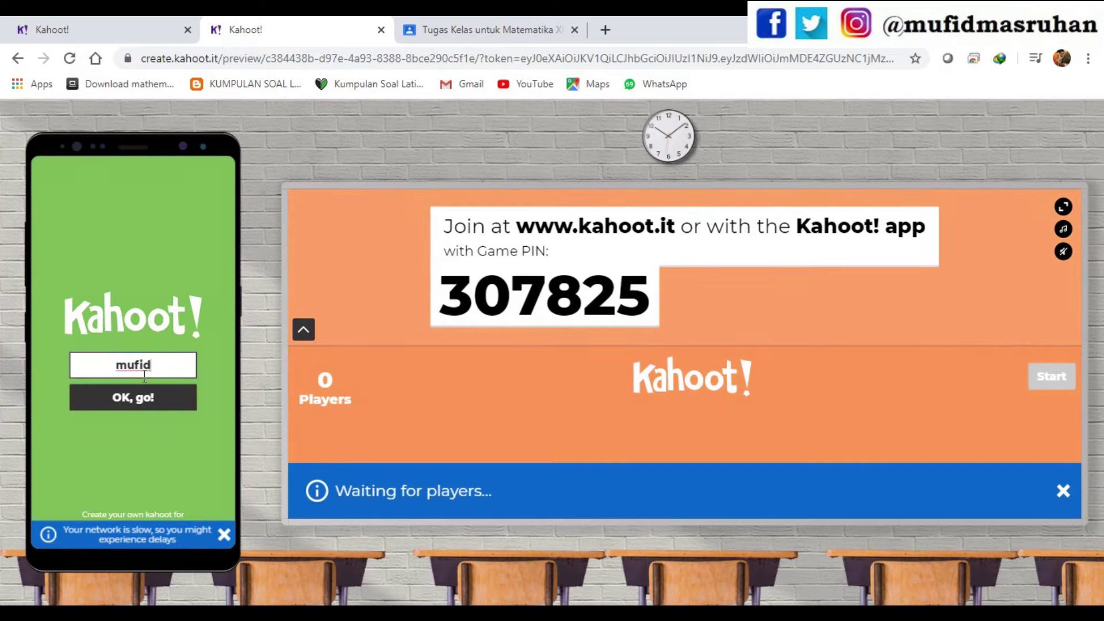
{"action": "left_click", "coordinate": [170, 404]}
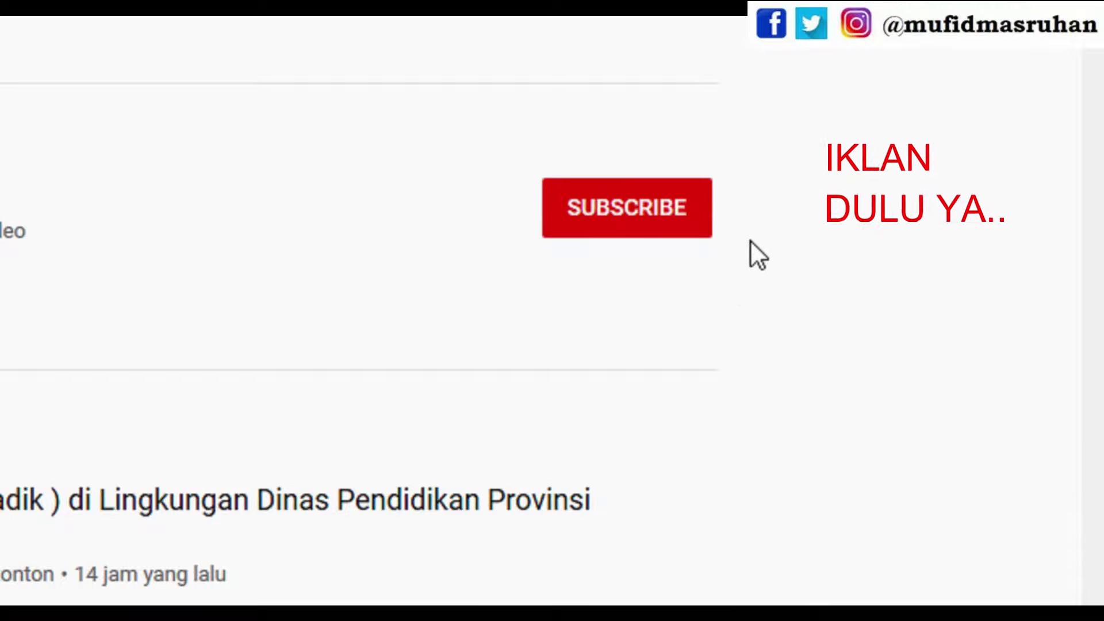
- Subscribe to the YouTube channel with notifications set to Semua (all)
{"action": "left_click", "coordinate": [625, 236]}
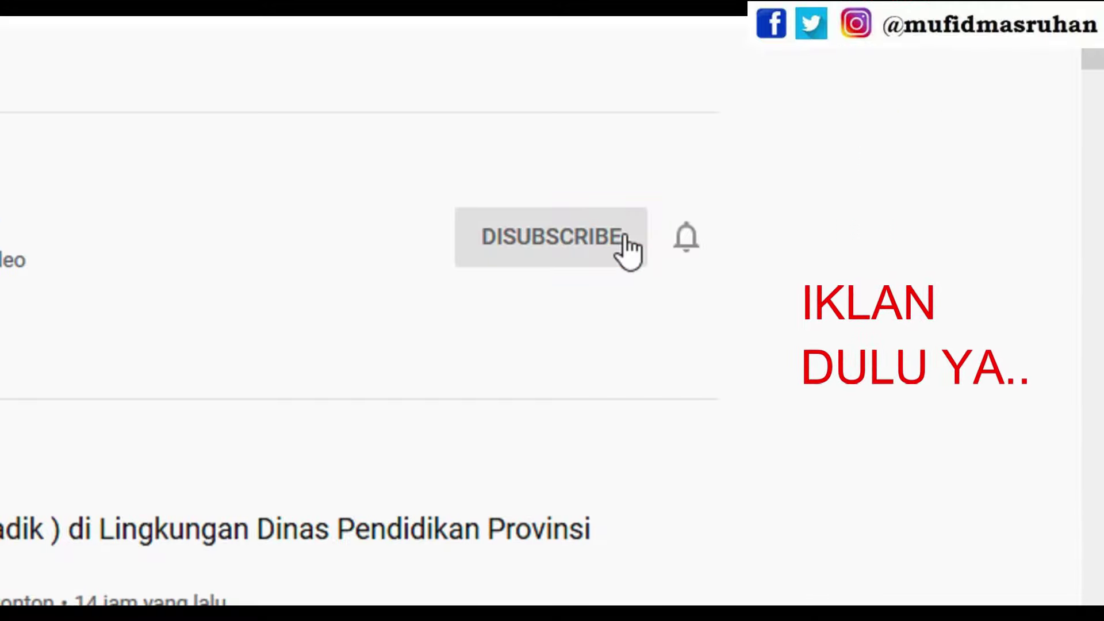
{"action": "left_click", "coordinate": [691, 255]}
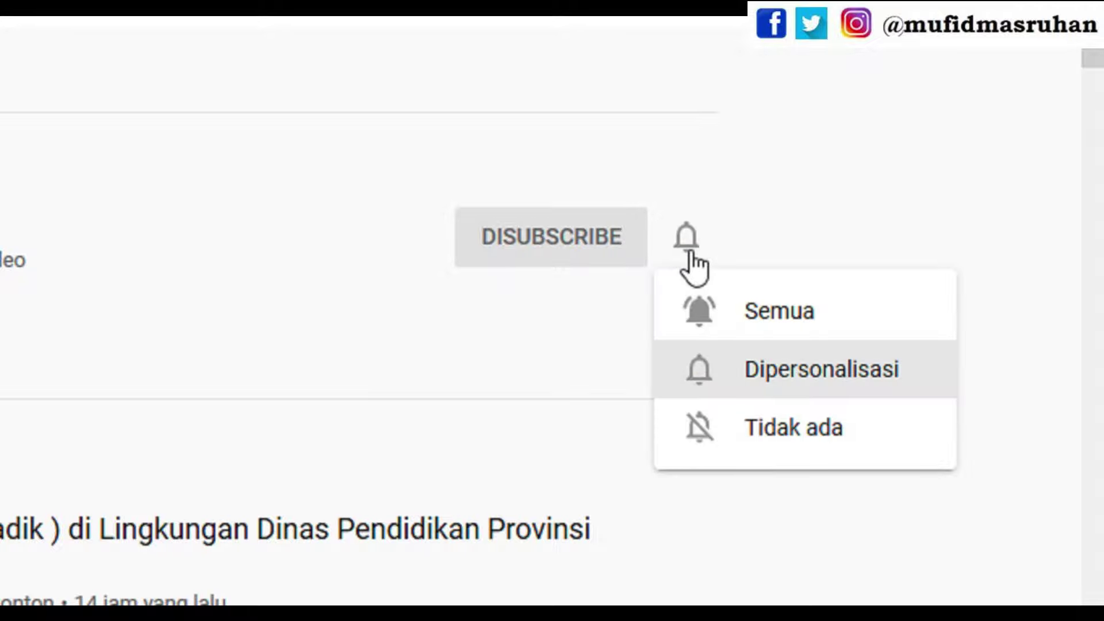
{"action": "left_click", "coordinate": [737, 314]}
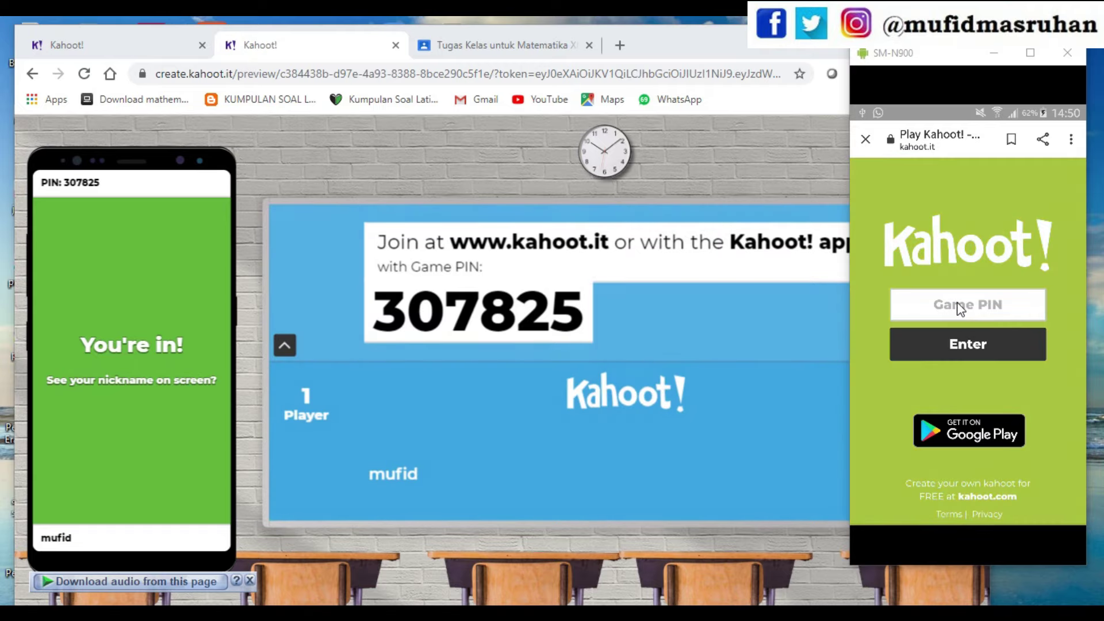
- Join from the mirrored Android phone with PIN 307825 and a second nickname, then return to the browser
{"action": "left_click", "coordinate": [960, 309]}
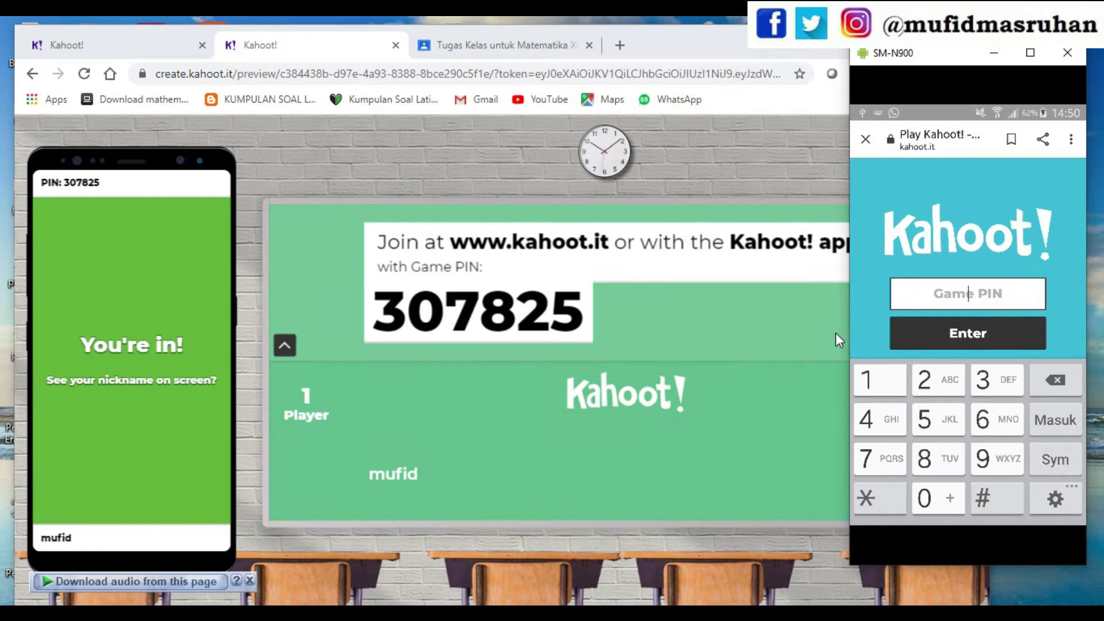
{"action": "type", "text": "307825"}
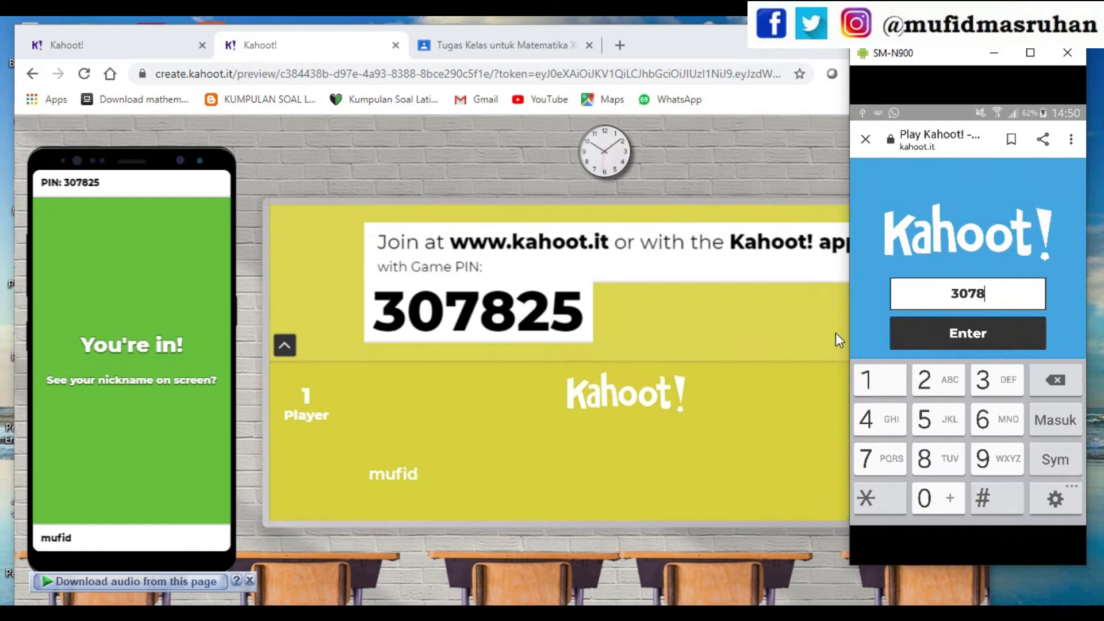
{"action": "left_click", "coordinate": [1002, 326]}
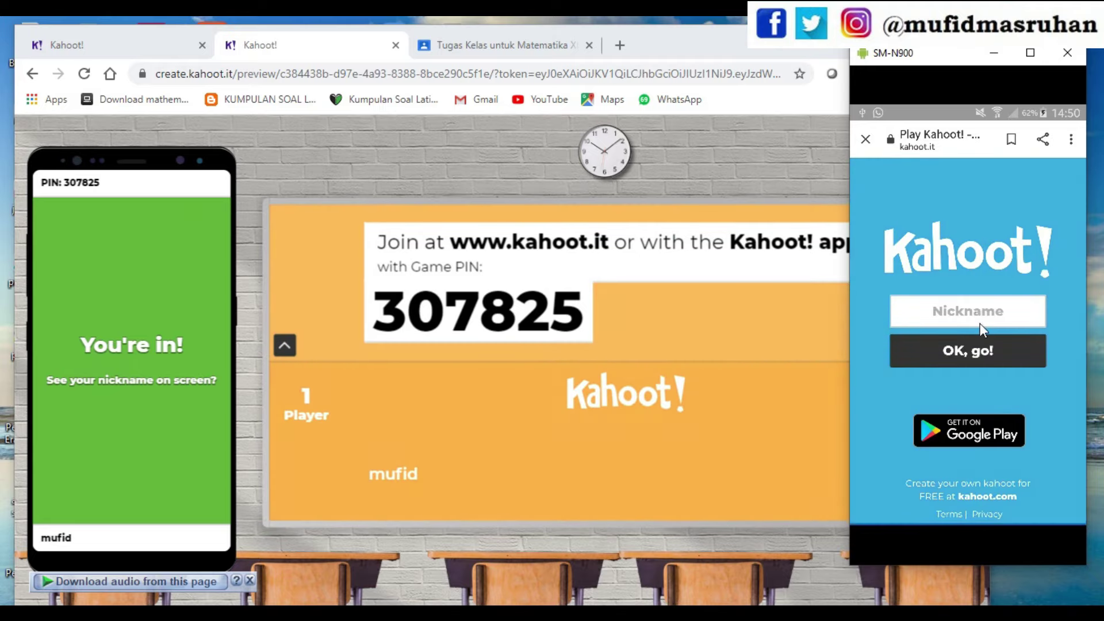
{"action": "left_click", "coordinate": [962, 320]}
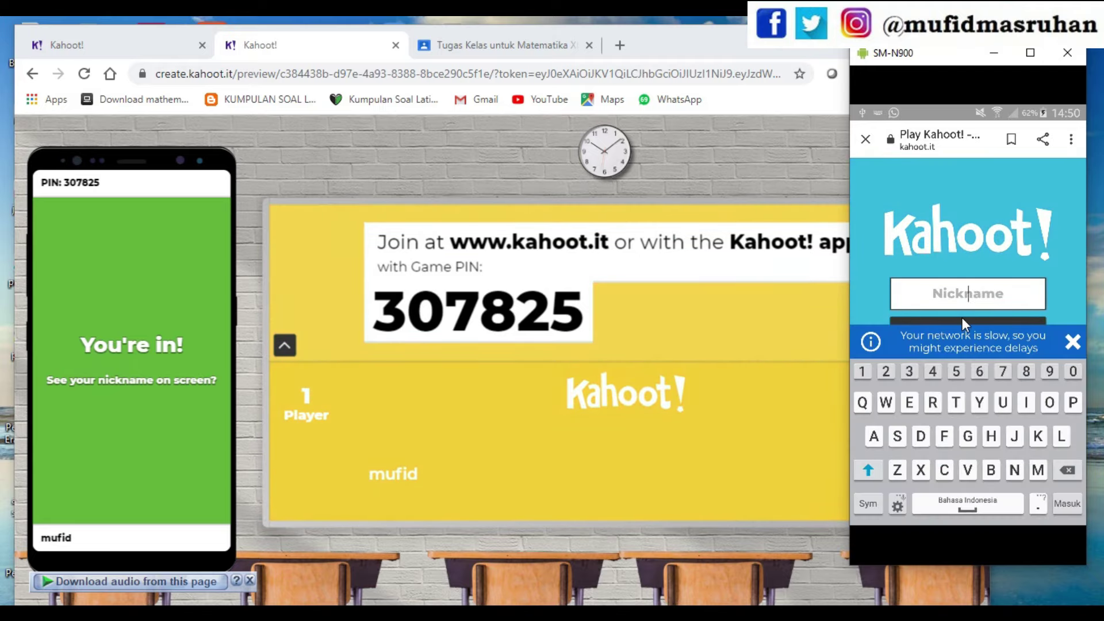
{"action": "type", "text": "budi"}
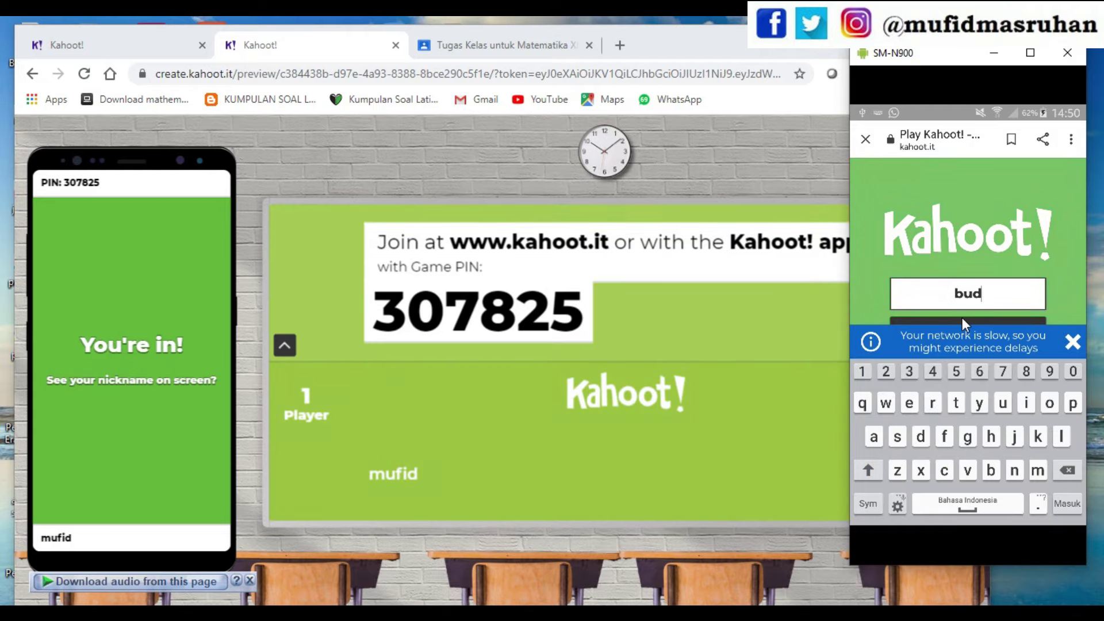
{"action": "left_click", "coordinate": [1053, 500]}
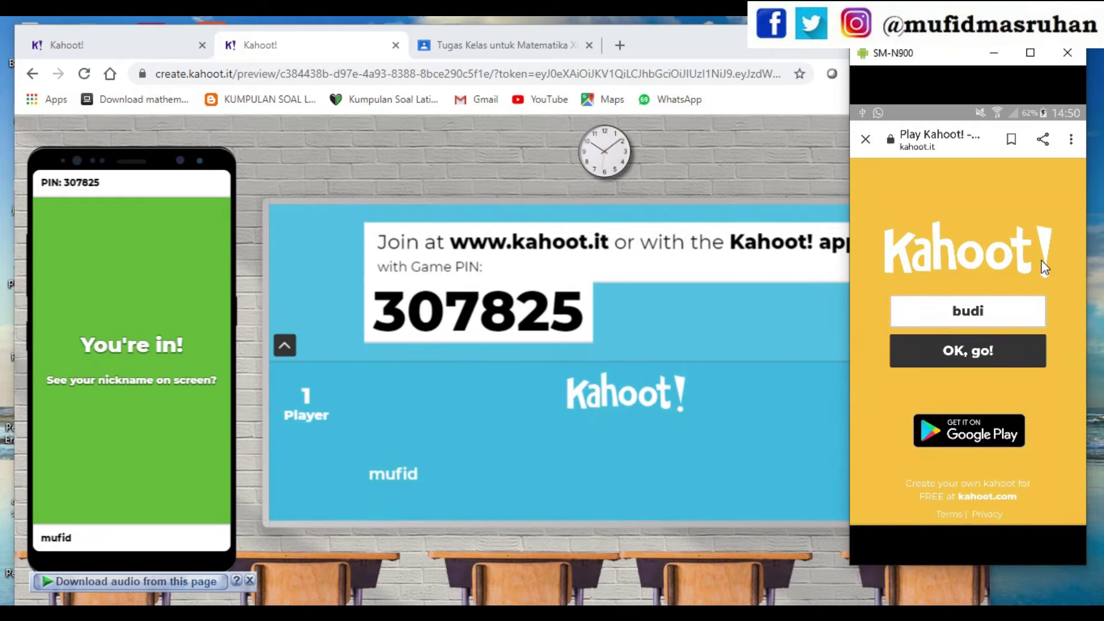
{"action": "left_click", "coordinate": [960, 353]}
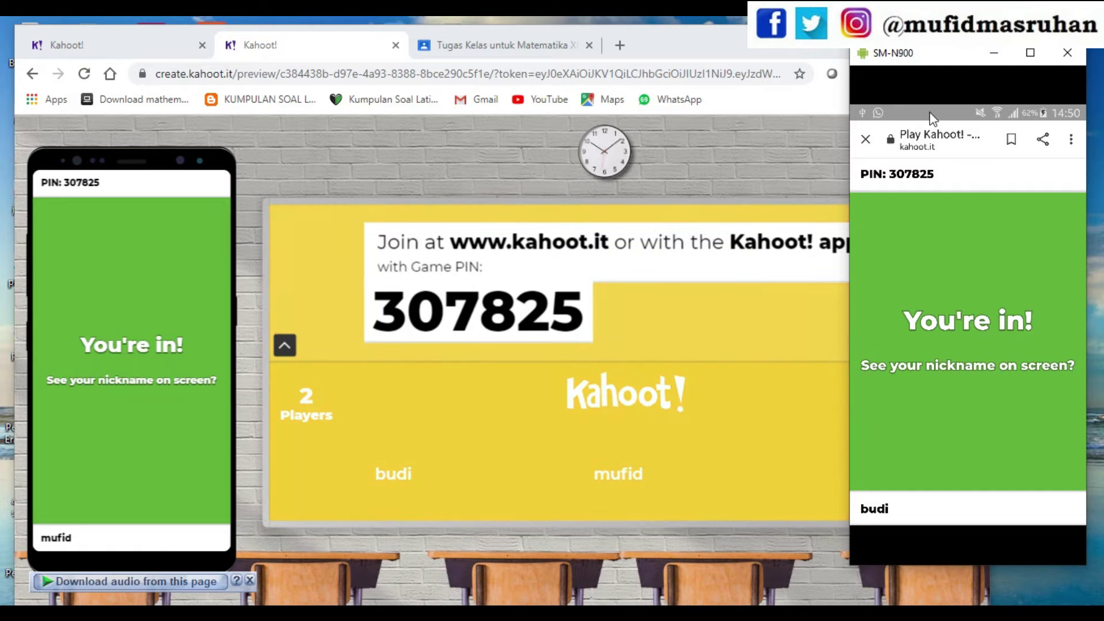
{"action": "left_click_drag", "start_coordinate": [927, 60], "coordinate": [1017, 60]}
{"action": "left_click", "coordinate": [747, 377]}
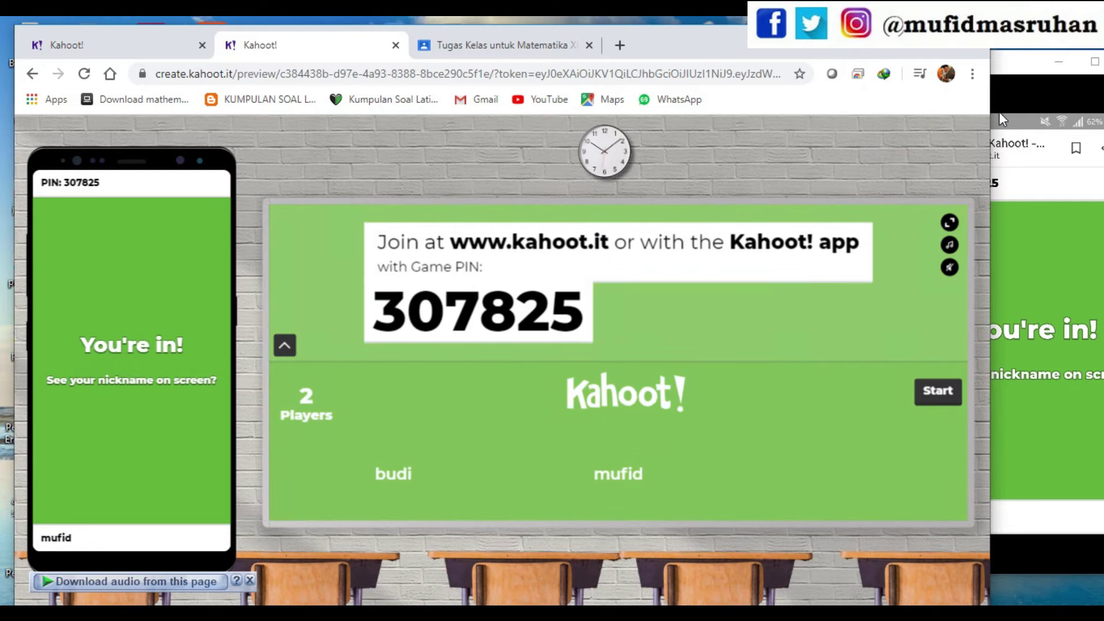
- Arrange the browser beside the phone mirror and start the game for both players
{"action": "left_click_drag", "start_coordinate": [994, 112], "coordinate": [886, 113]}
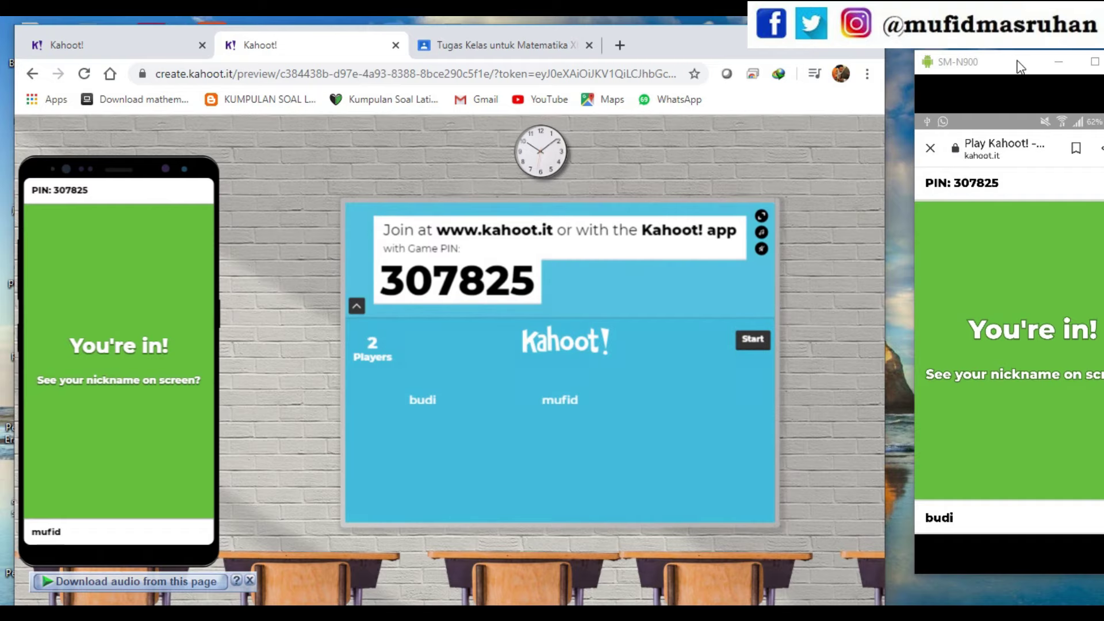
{"action": "left_click_drag", "start_coordinate": [1020, 66], "coordinate": [965, 63]}
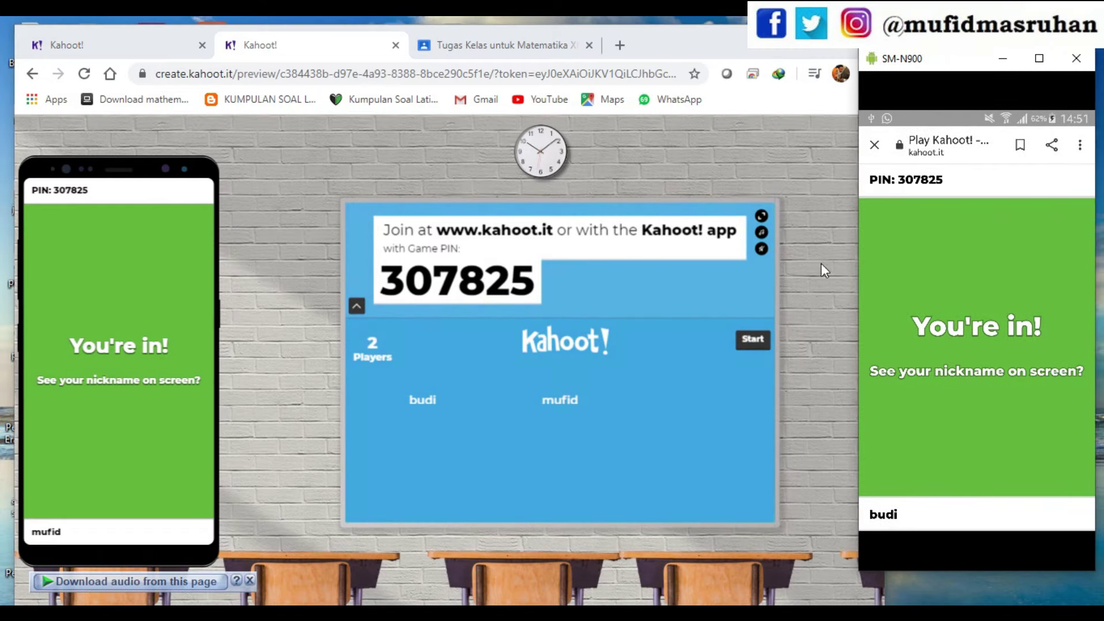
{"action": "left_click", "coordinate": [747, 344]}
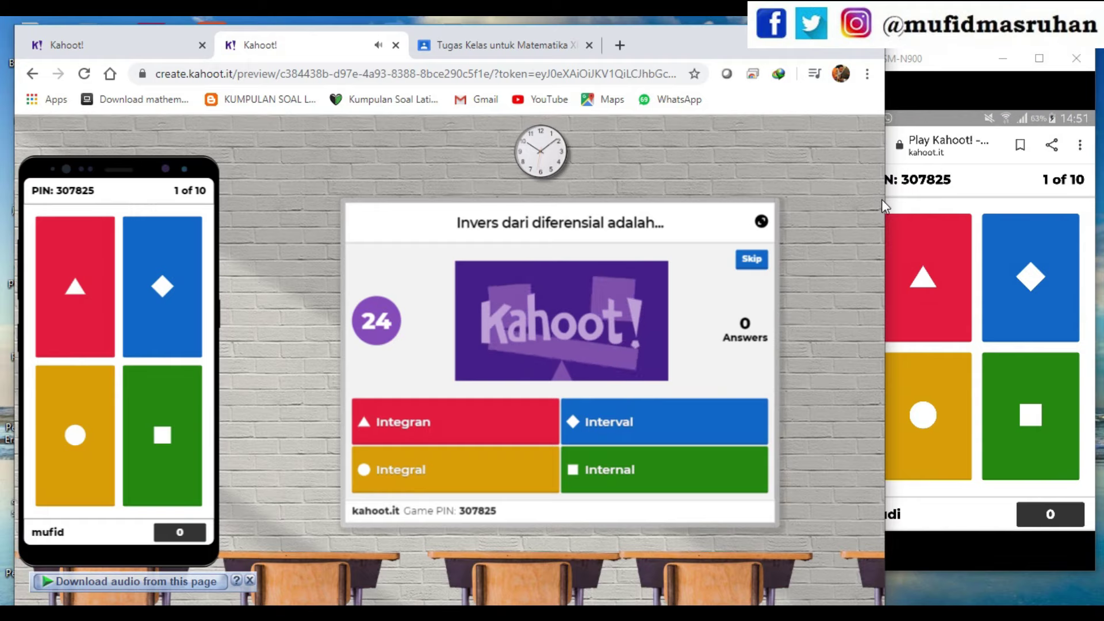
- Answer question 1 on both phones (Integral, Internal) and advance past the scoreboard to question 2
{"action": "left_click_drag", "start_coordinate": [885, 201], "coordinate": [859, 200]}
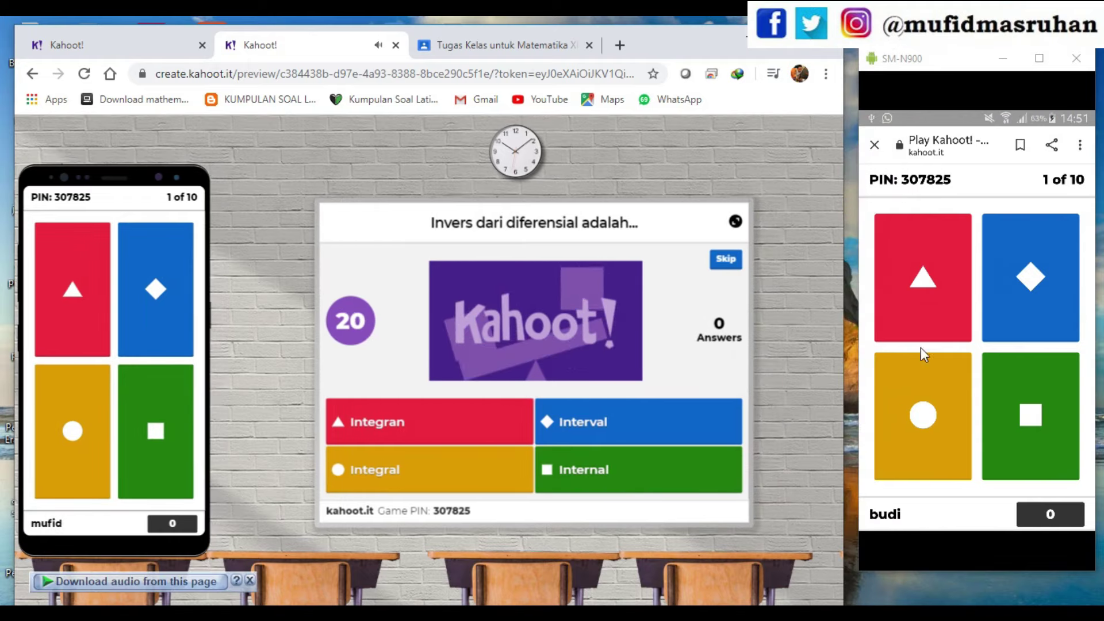
{"action": "left_click", "coordinate": [913, 437]}
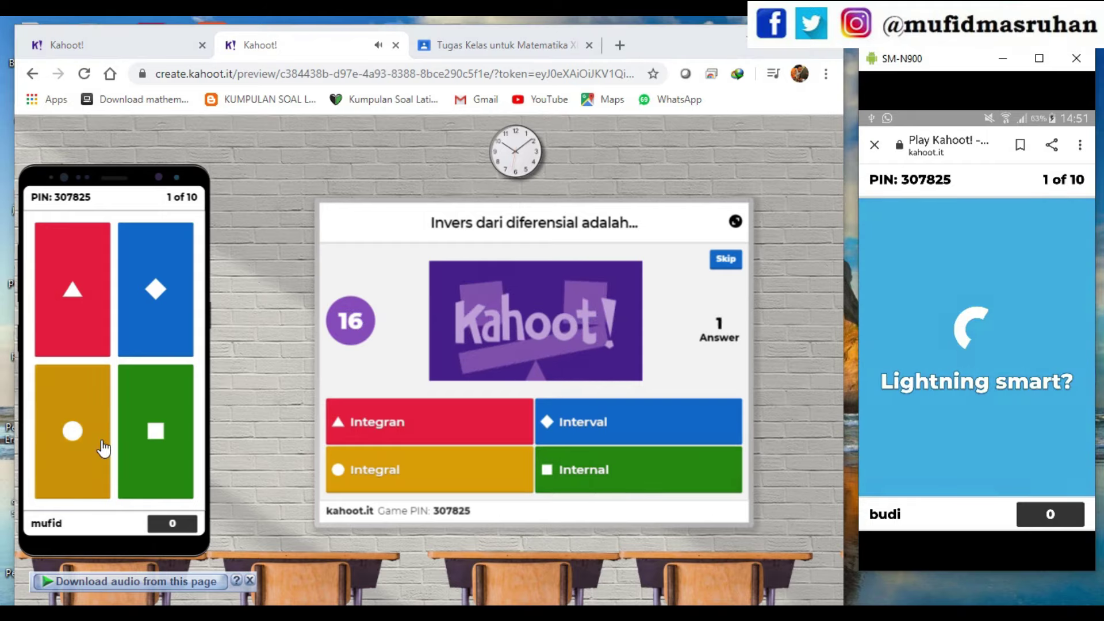
{"action": "left_click", "coordinate": [128, 432]}
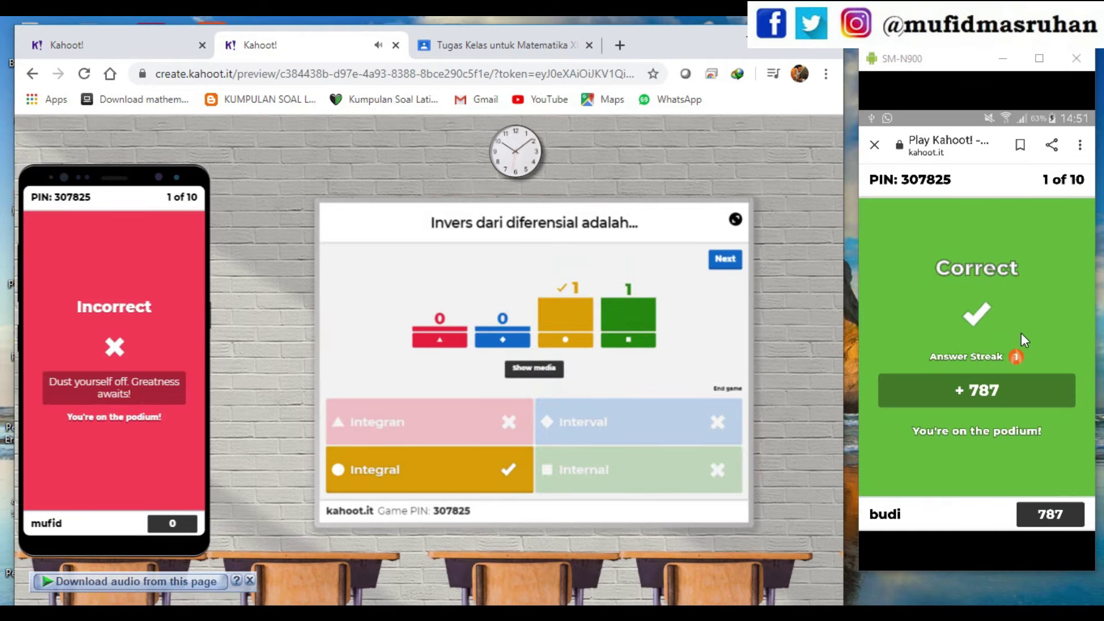
{"action": "left_click", "coordinate": [725, 261]}
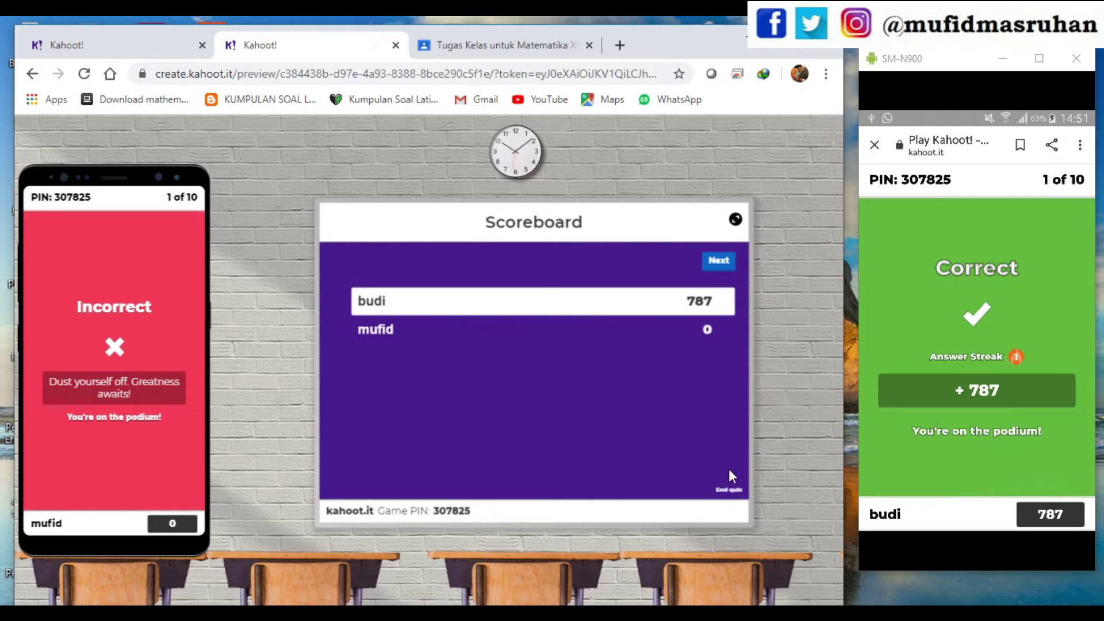
{"action": "left_click", "coordinate": [719, 261]}
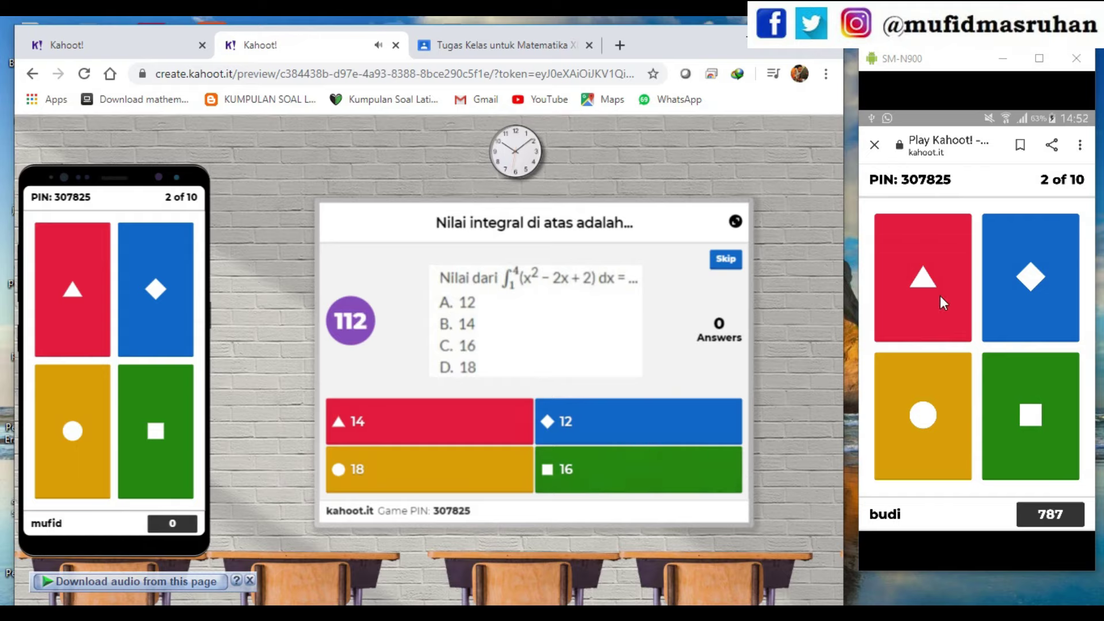
- Answer question 2 with 14 and 12 on the two phones, show the scoreboard, and maximize the browser
{"action": "left_click", "coordinate": [926, 285]}
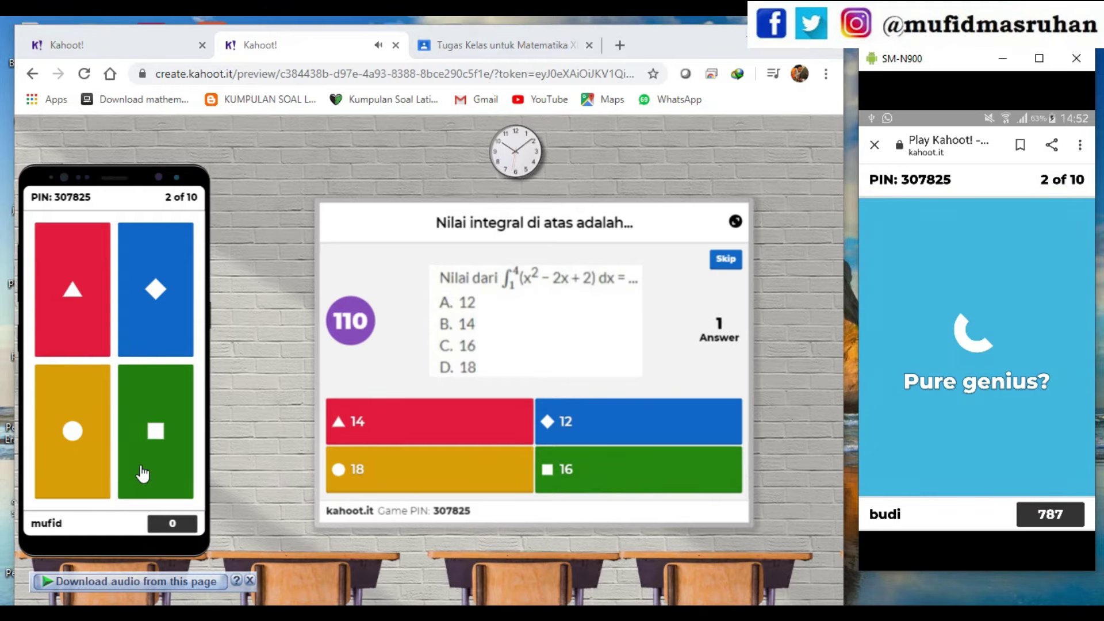
{"action": "left_click", "coordinate": [154, 332]}
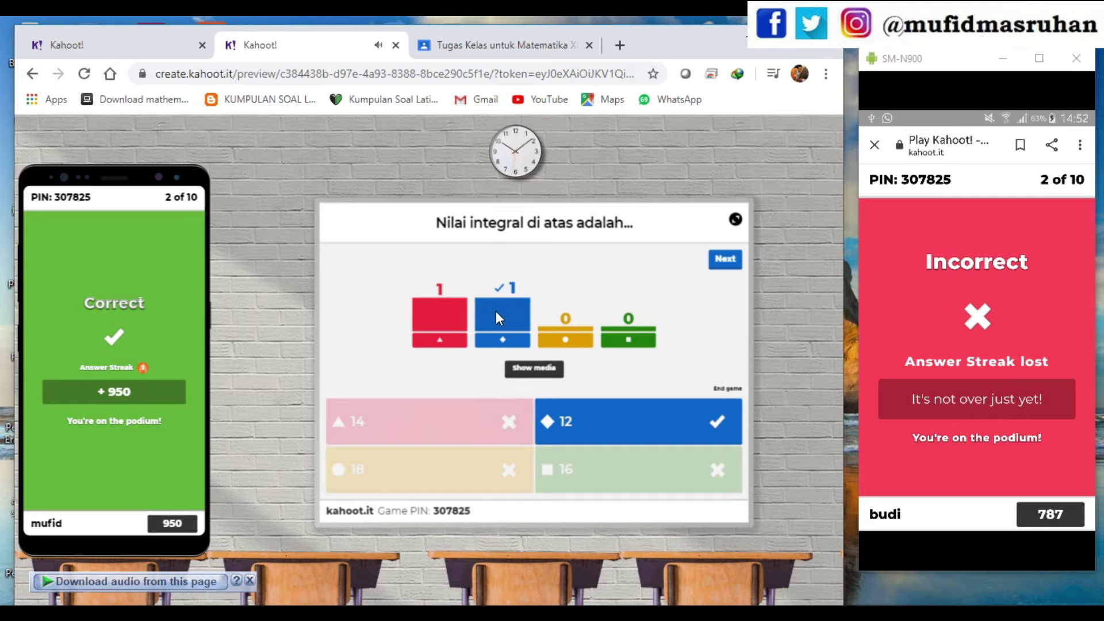
{"action": "left_click", "coordinate": [726, 261]}
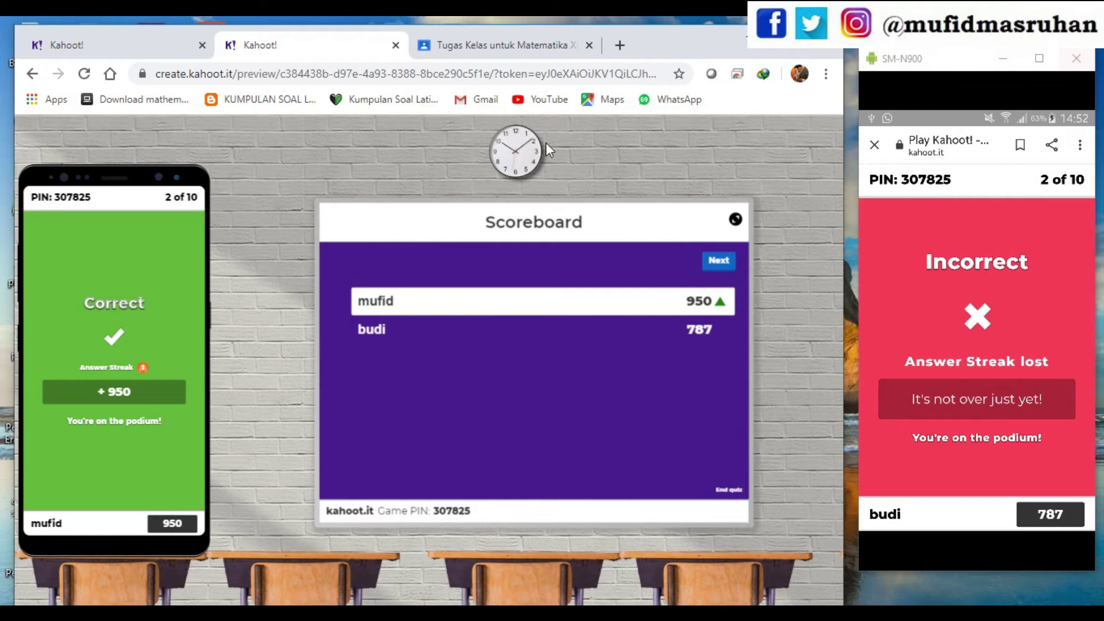
{"action": "double_click", "coordinate": [794, 49]}
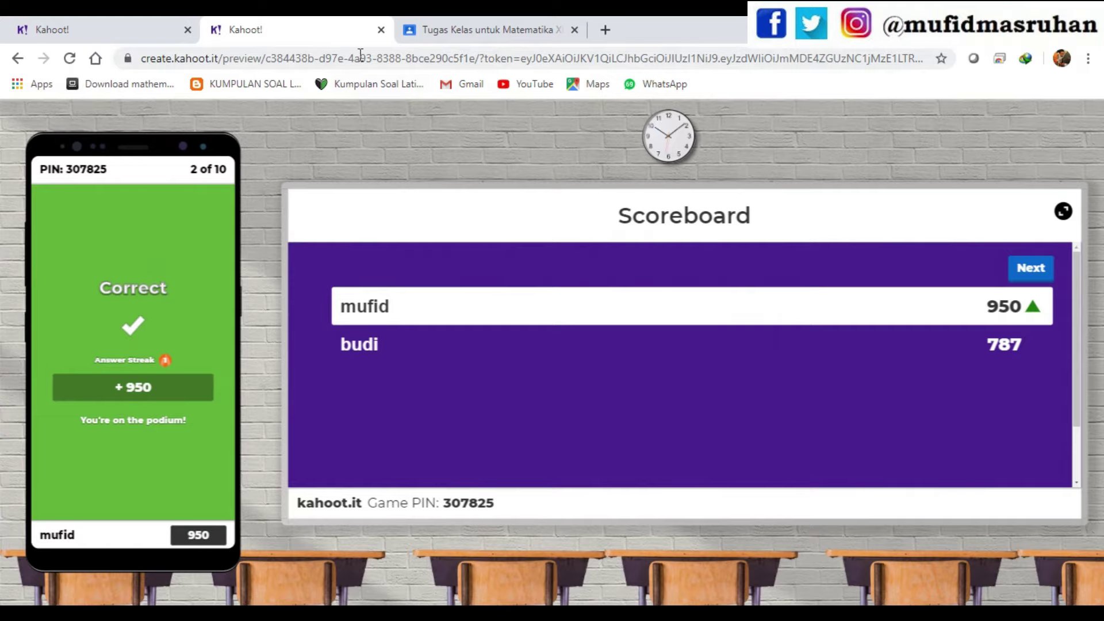
- Leave the test game and duplicate the Integral tentu dan integral substitusi kahoot
{"action": "left_click", "coordinate": [381, 30]}
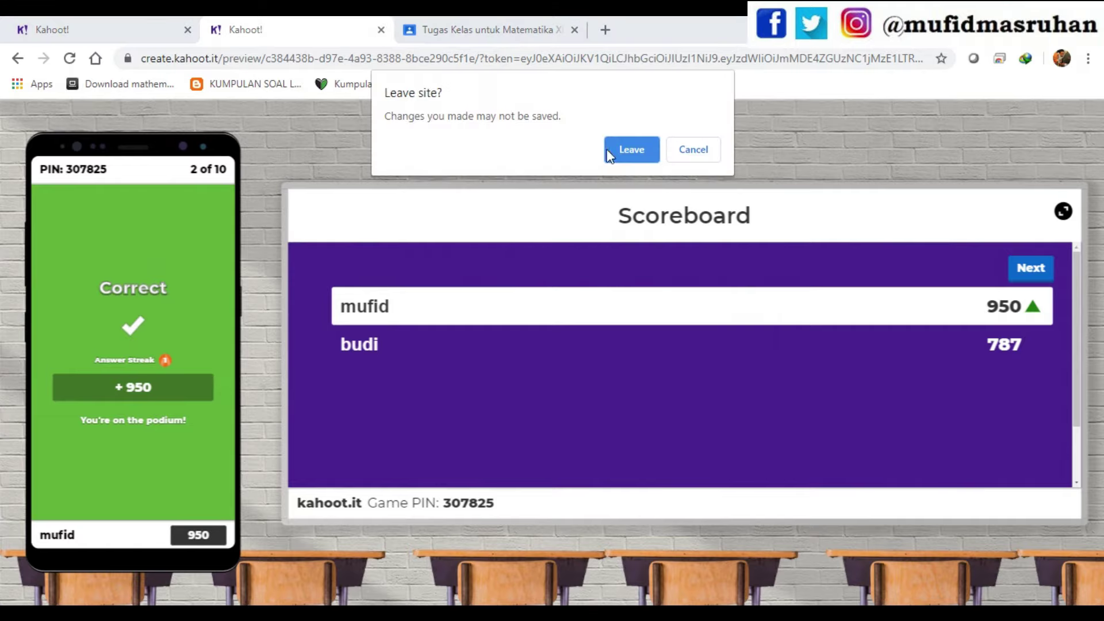
{"action": "left_click", "coordinate": [631, 151]}
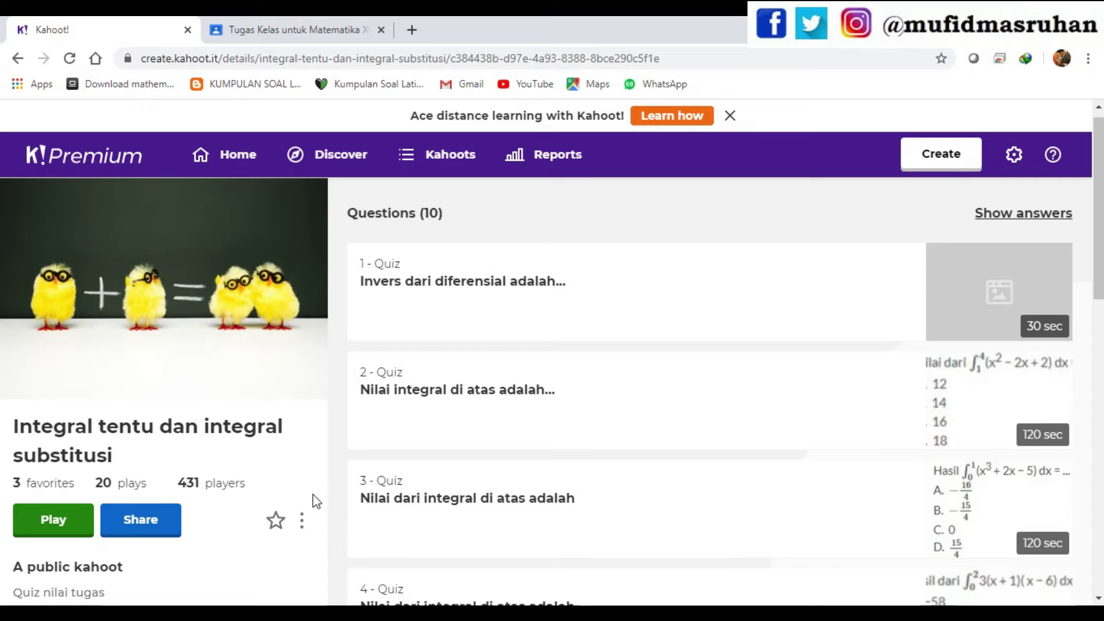
{"action": "scroll", "coordinate": [316, 498], "scroll_direction": "down", "scroll_amount": 3}
{"action": "left_click", "coordinate": [302, 361]}
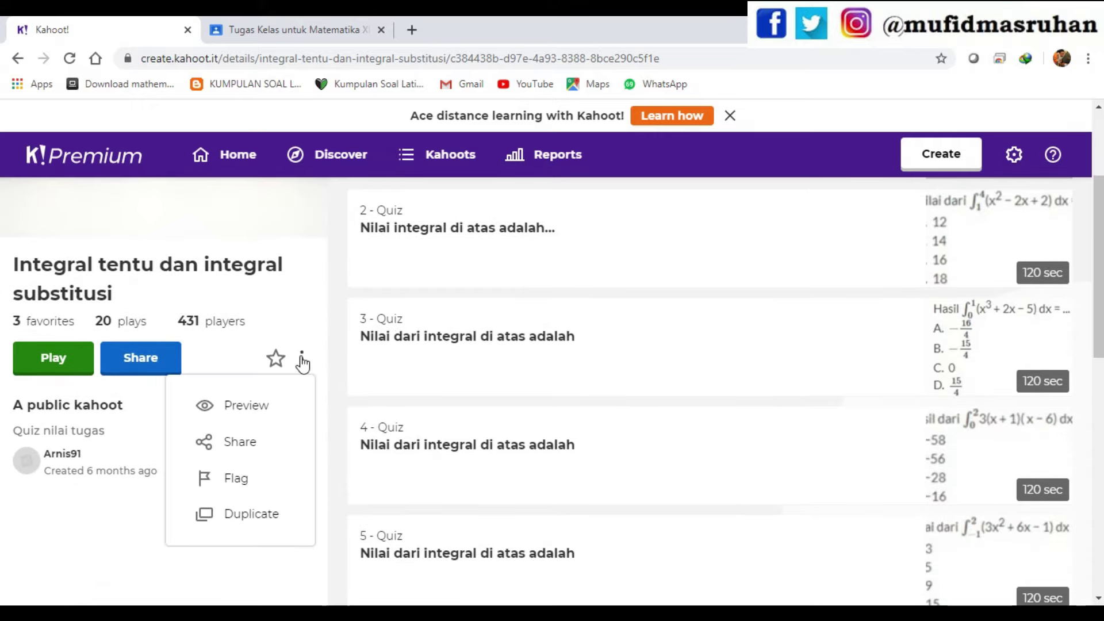
{"action": "left_click", "coordinate": [251, 518]}
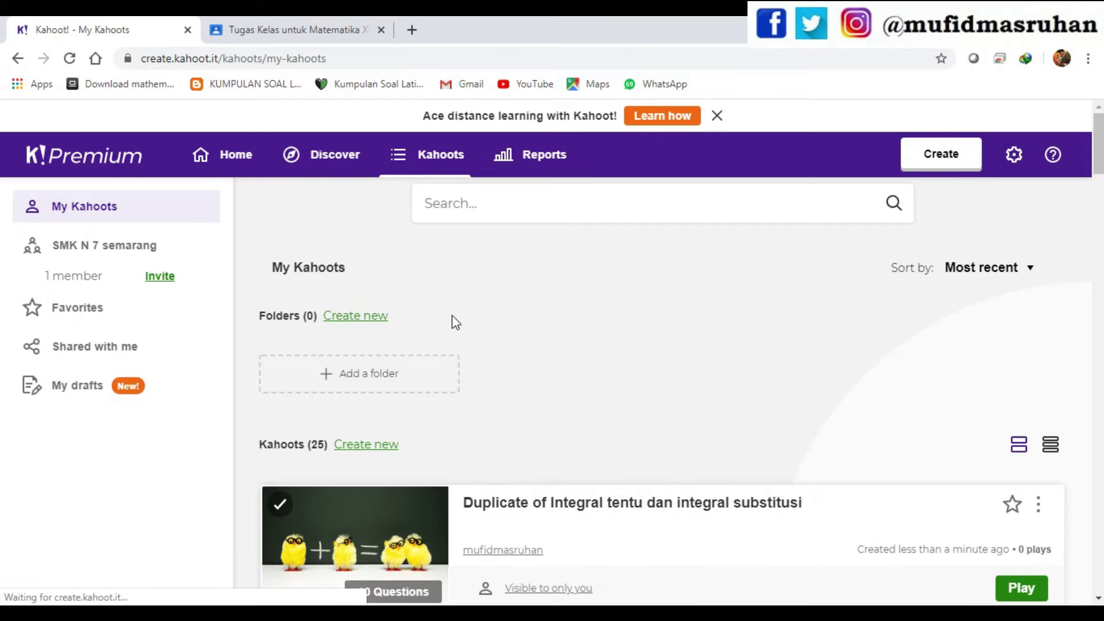
{"action": "scroll", "coordinate": [567, 501], "scroll_direction": "down", "scroll_amount": 1}
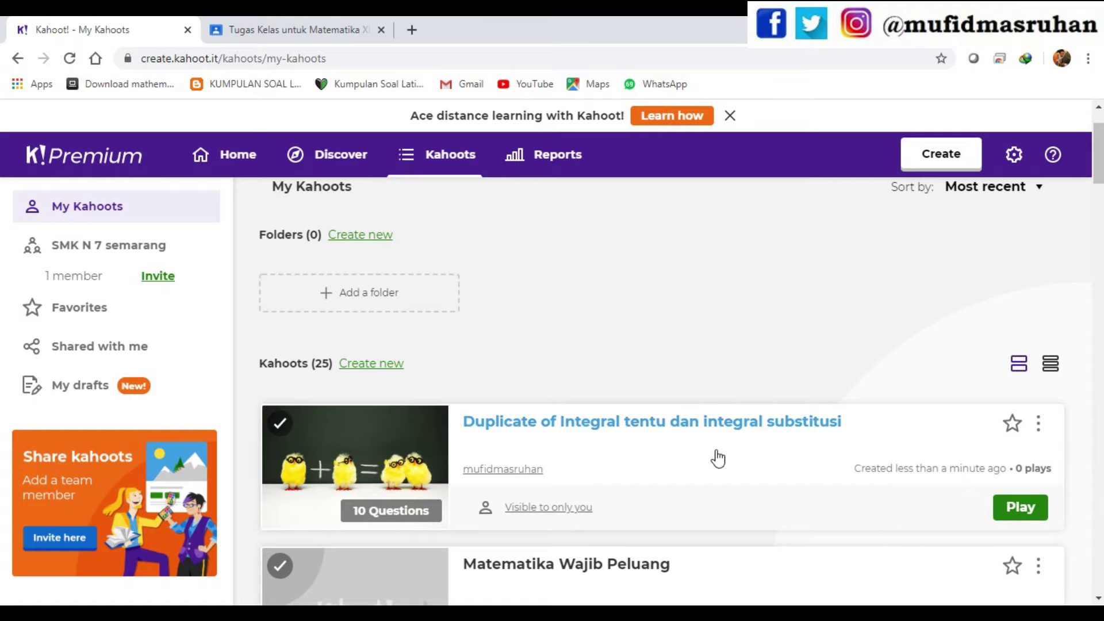
- Open the duplicate in the editor and delete 'Duplicate of' from its title
{"action": "left_click", "coordinate": [1037, 424]}
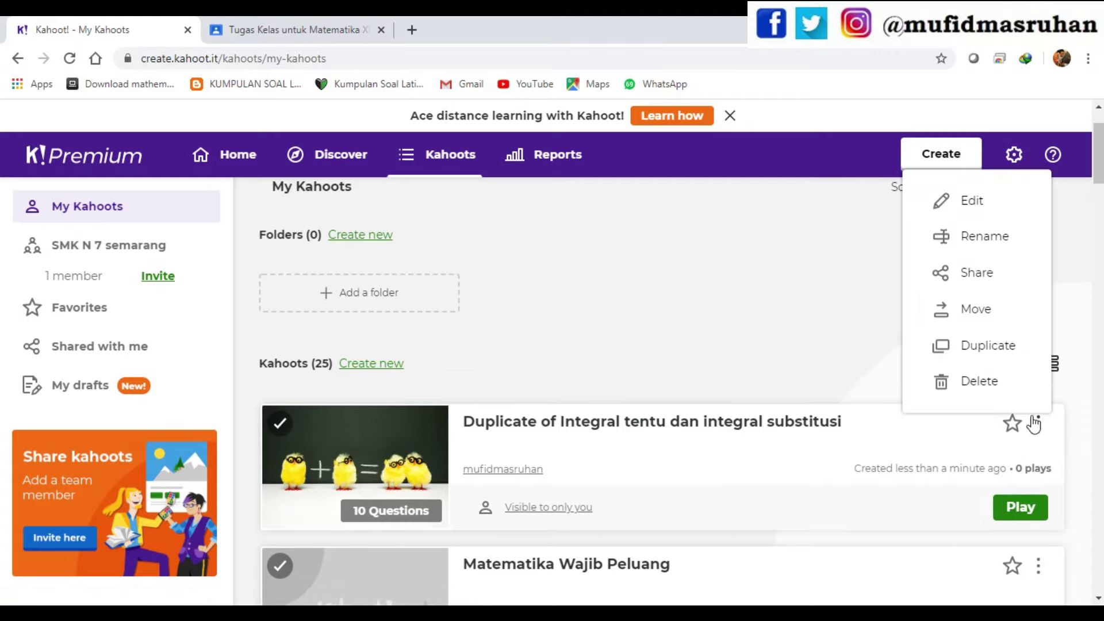
{"action": "left_click", "coordinate": [972, 200]}
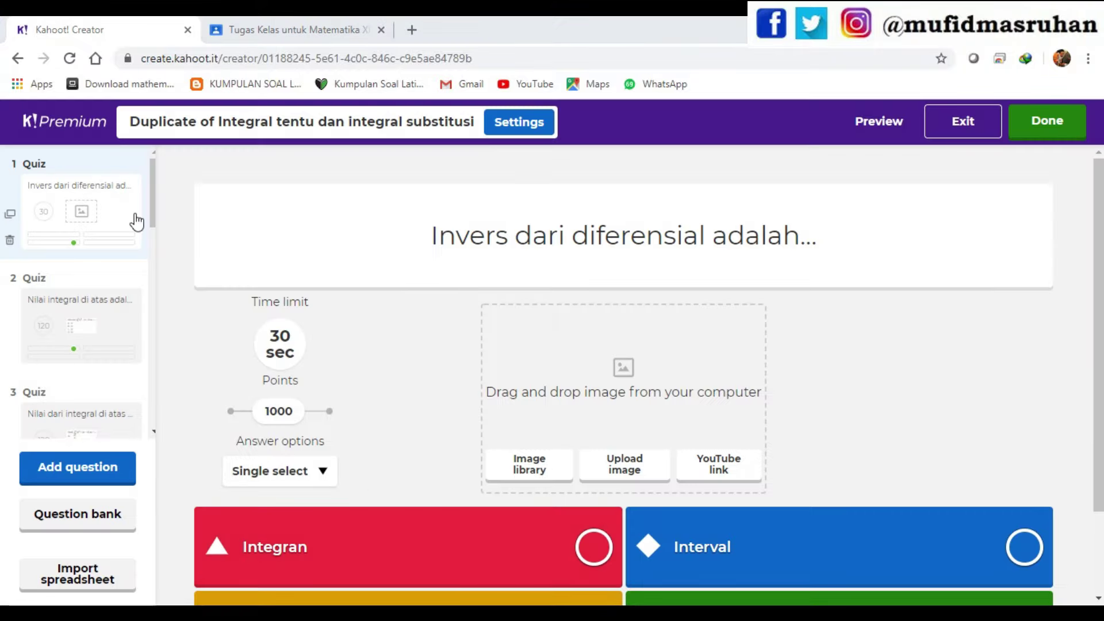
{"action": "left_click", "coordinate": [210, 122]}
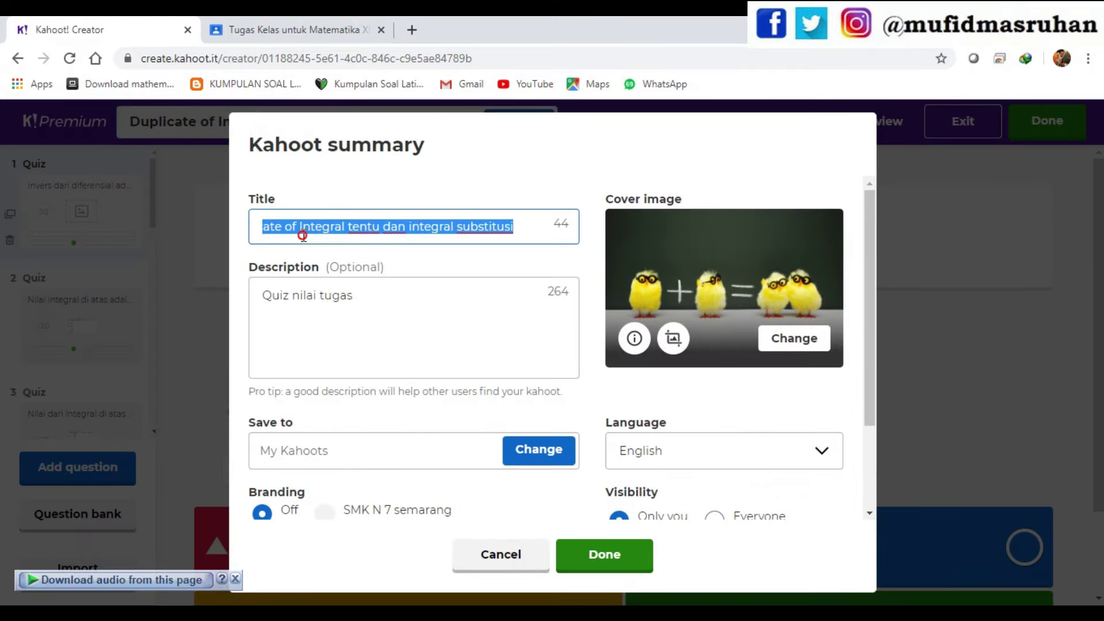
{"action": "left_click", "coordinate": [303, 229]}
{"action": "left_click_drag", "start_coordinate": [300, 226], "coordinate": [219, 228]}
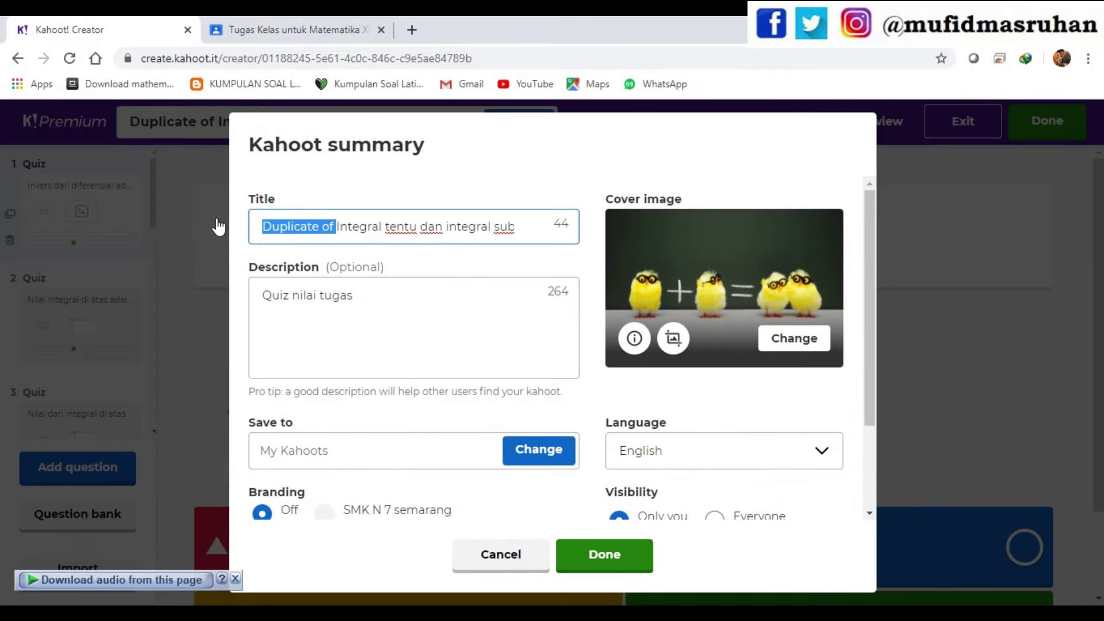
{"action": "key", "text": "BackSpace"}
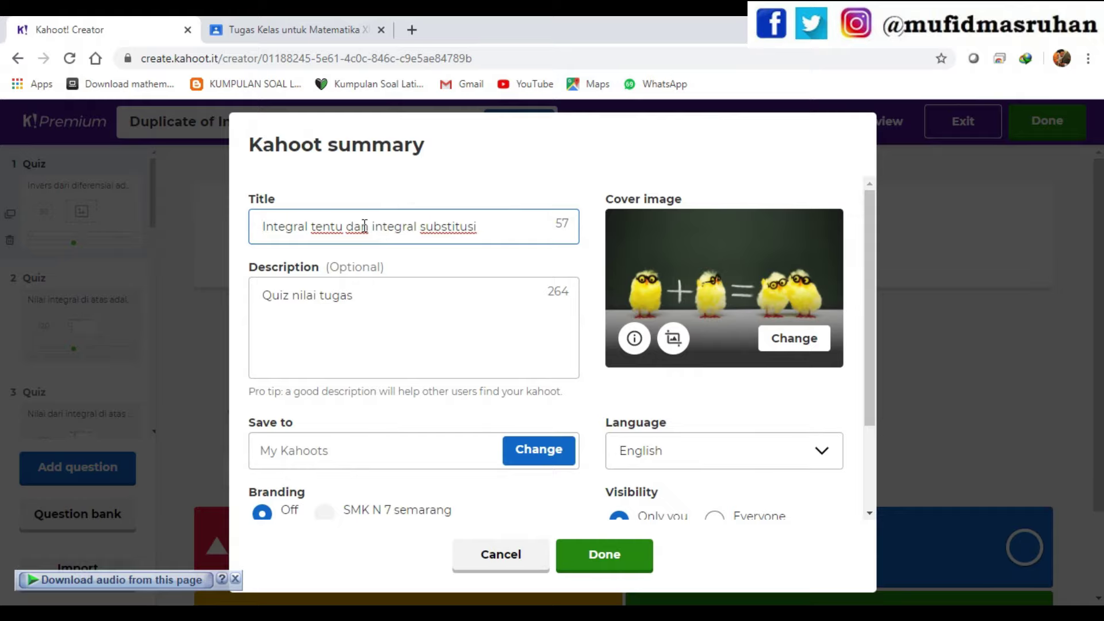
- Choose Bahasa Indonesia as the quiz language and save the summary settings
{"action": "left_click", "coordinate": [358, 313]}
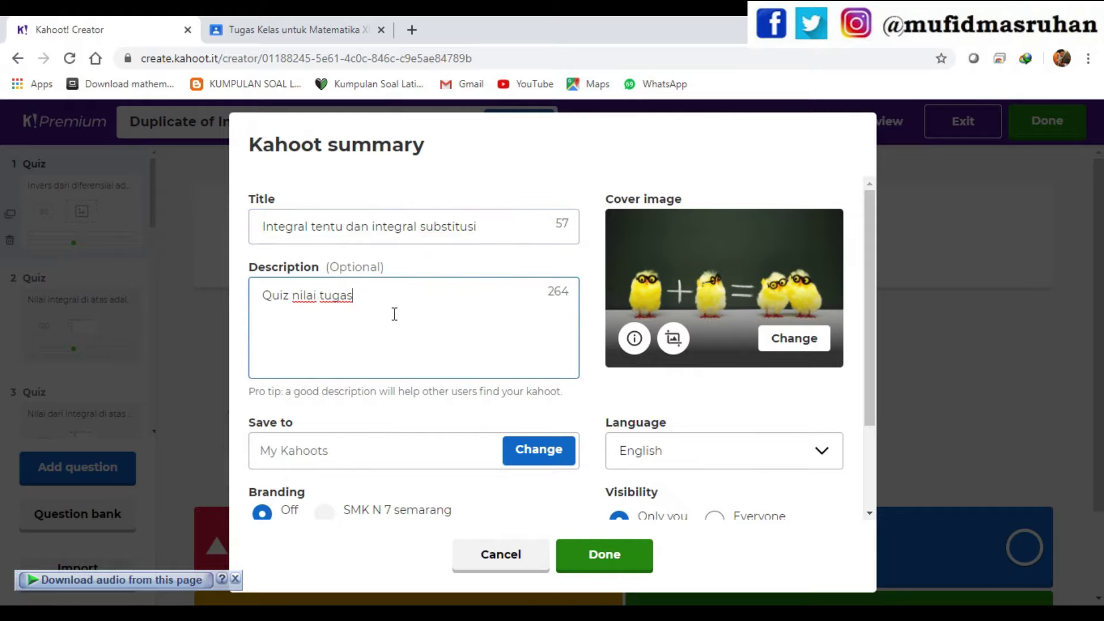
{"action": "scroll", "coordinate": [490, 345], "scroll_direction": "down", "scroll_amount": 3}
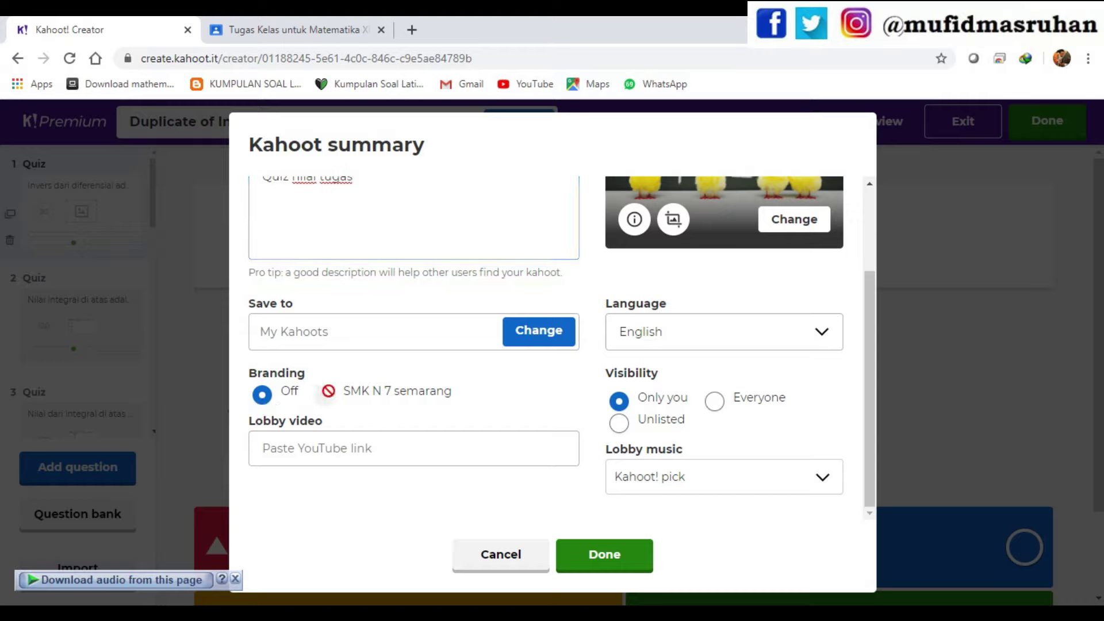
{"action": "left_click", "coordinate": [421, 441]}
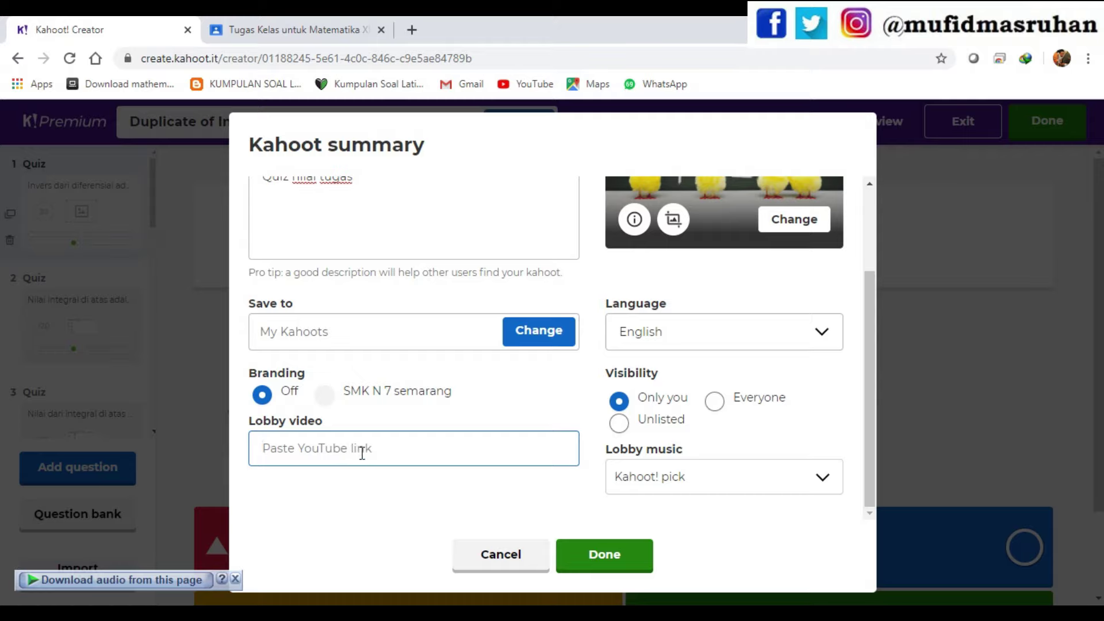
{"action": "left_click", "coordinate": [753, 337]}
{"action": "left_click", "coordinate": [752, 336]}
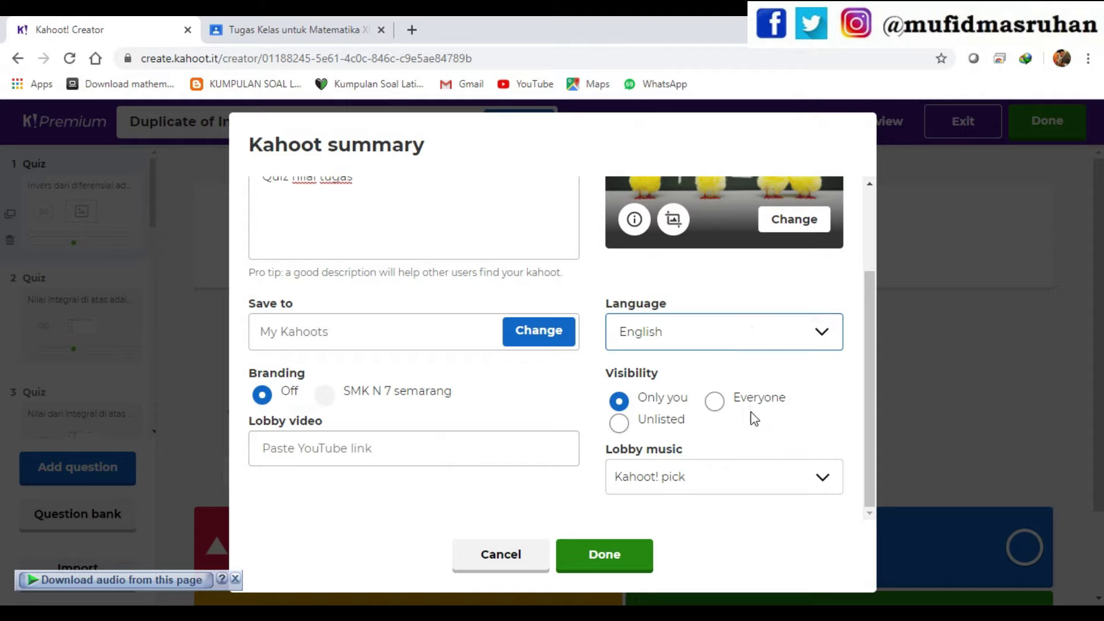
{"action": "left_click", "coordinate": [817, 339]}
{"action": "key", "text": "i"}
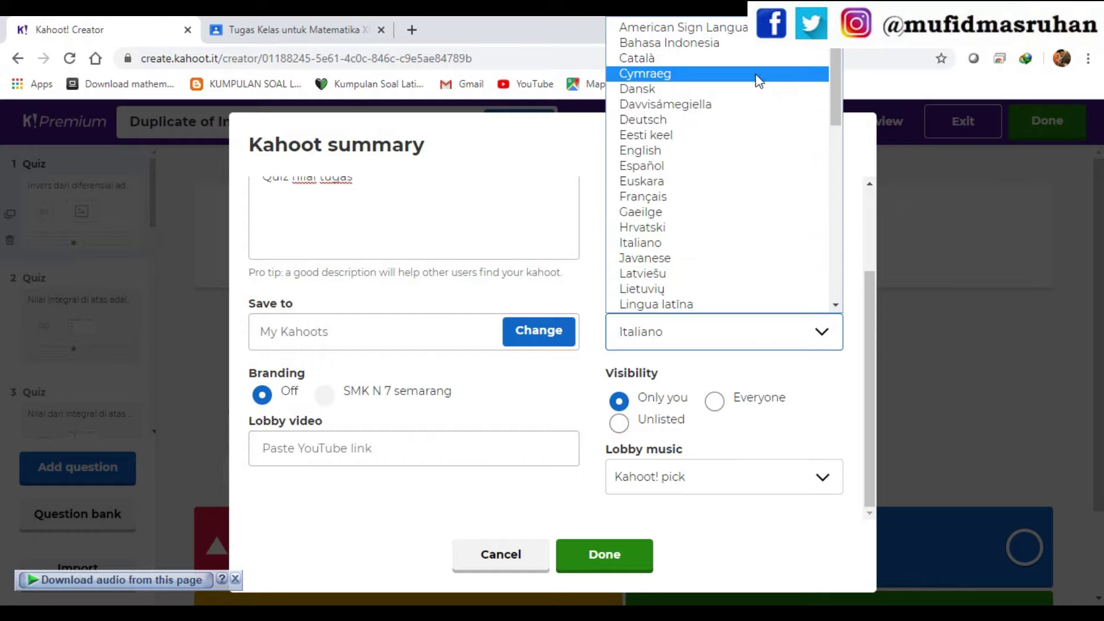
{"action": "left_click", "coordinate": [741, 51]}
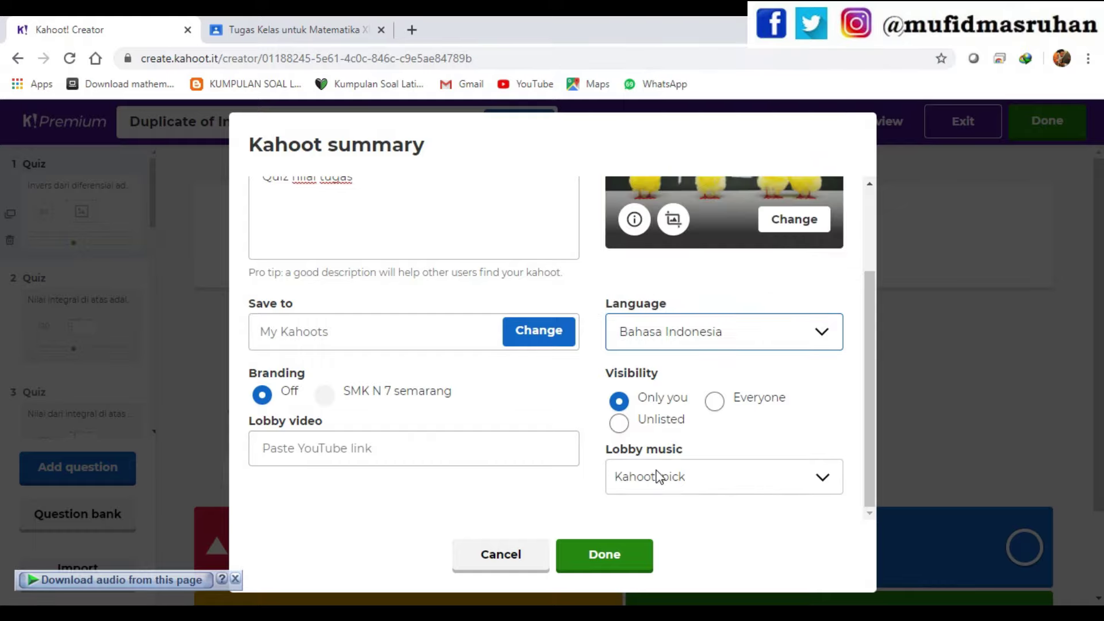
{"action": "left_click", "coordinate": [615, 559]}
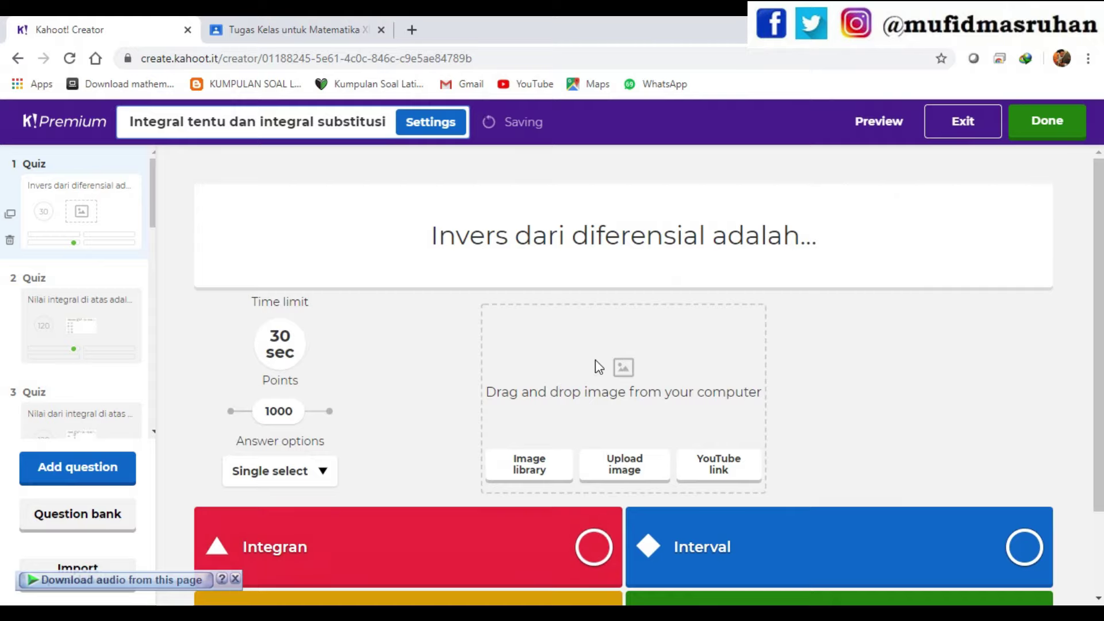
- Dismiss the audio prompt, finish editing, and close the ready-to-play message
{"action": "left_click", "coordinate": [236, 580]}
{"action": "scroll", "coordinate": [632, 395], "scroll_direction": "down", "scroll_amount": 2}
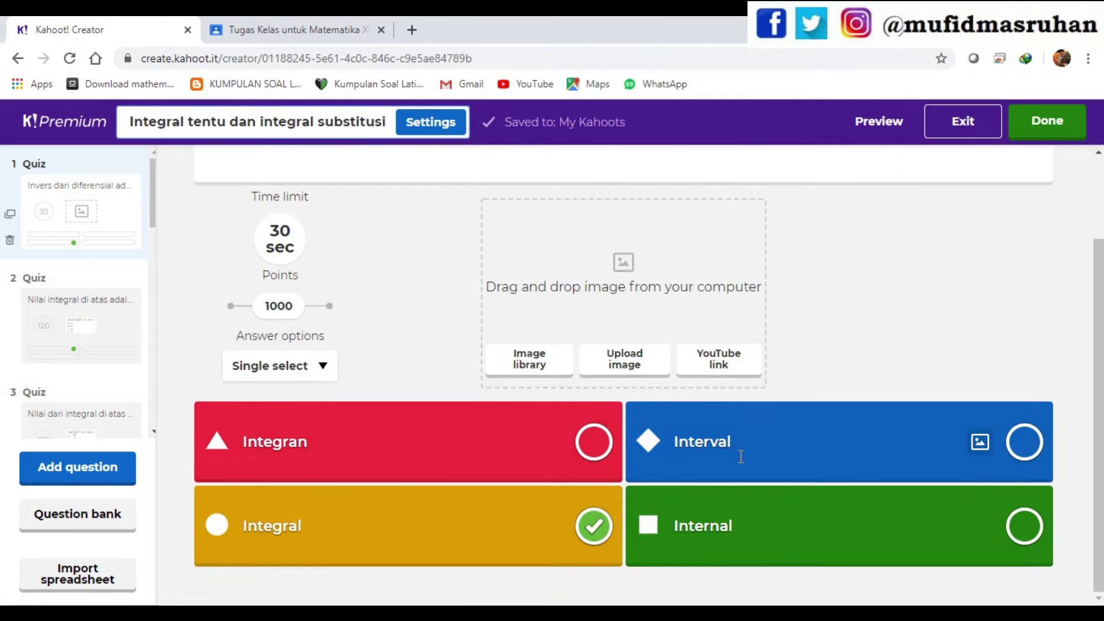
{"action": "scroll", "coordinate": [1080, 362], "scroll_direction": "up", "scroll_amount": 2}
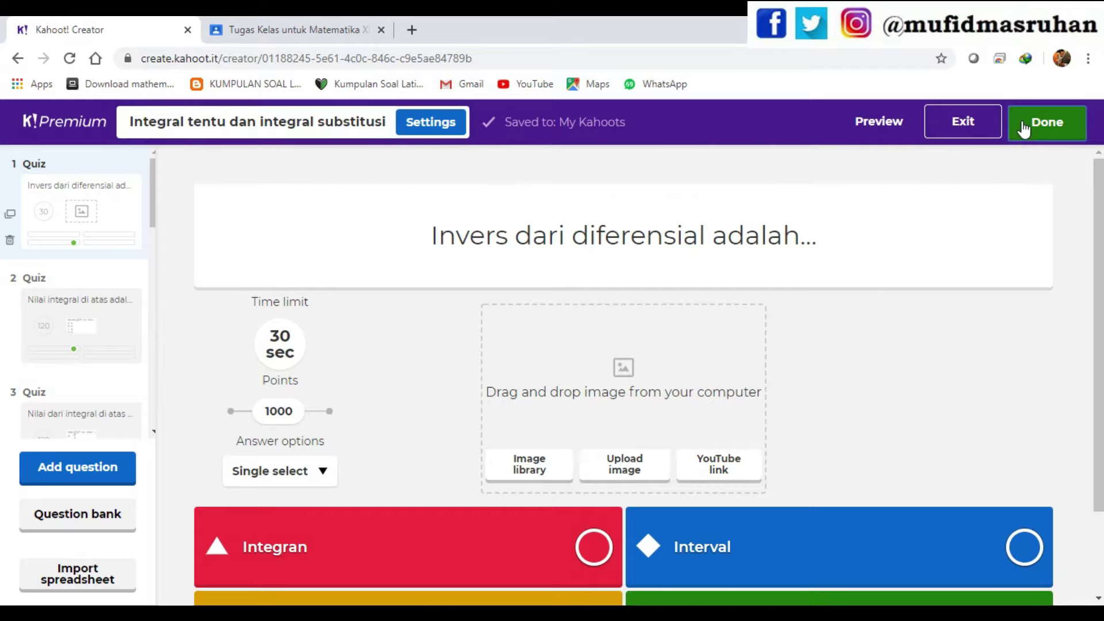
{"action": "left_click", "coordinate": [1007, 138]}
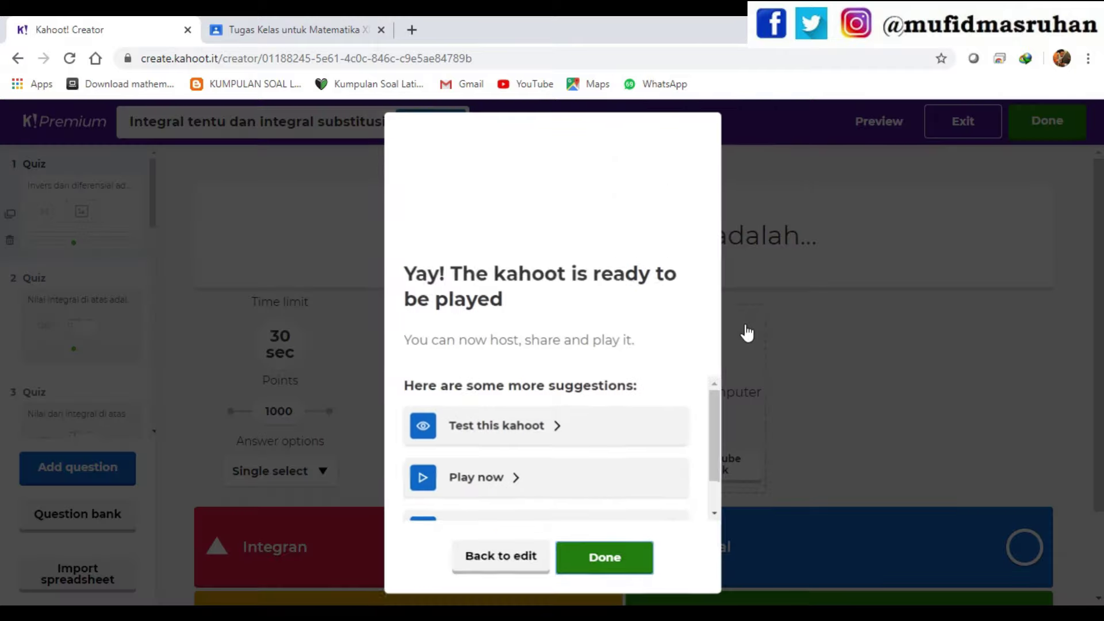
{"action": "left_click", "coordinate": [607, 558]}
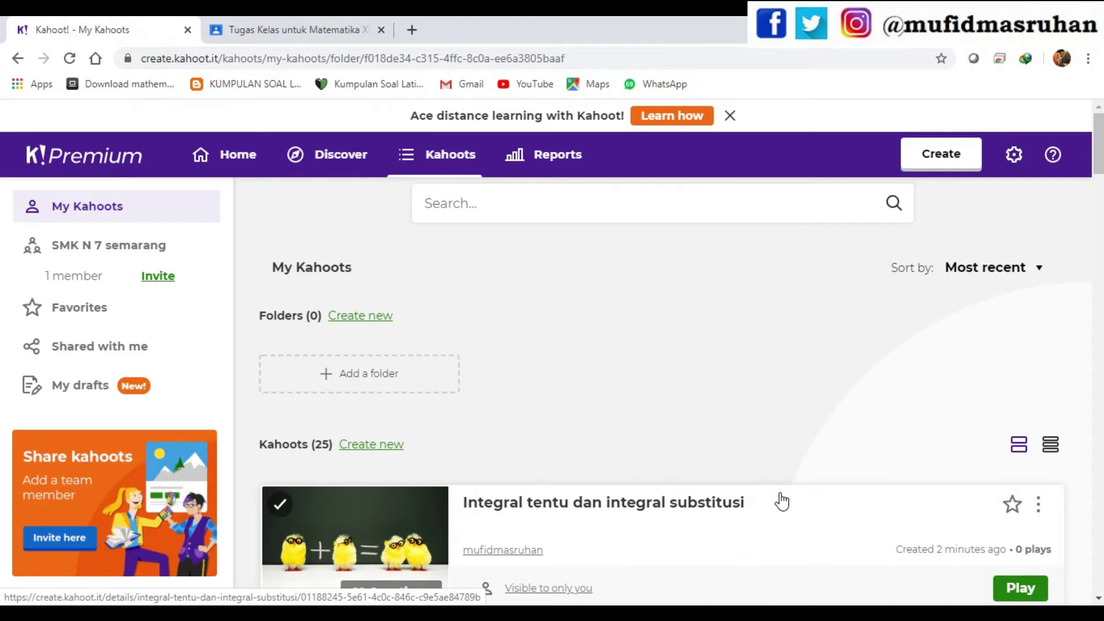
{"action": "scroll", "coordinate": [712, 506], "scroll_direction": "down", "scroll_amount": 1}
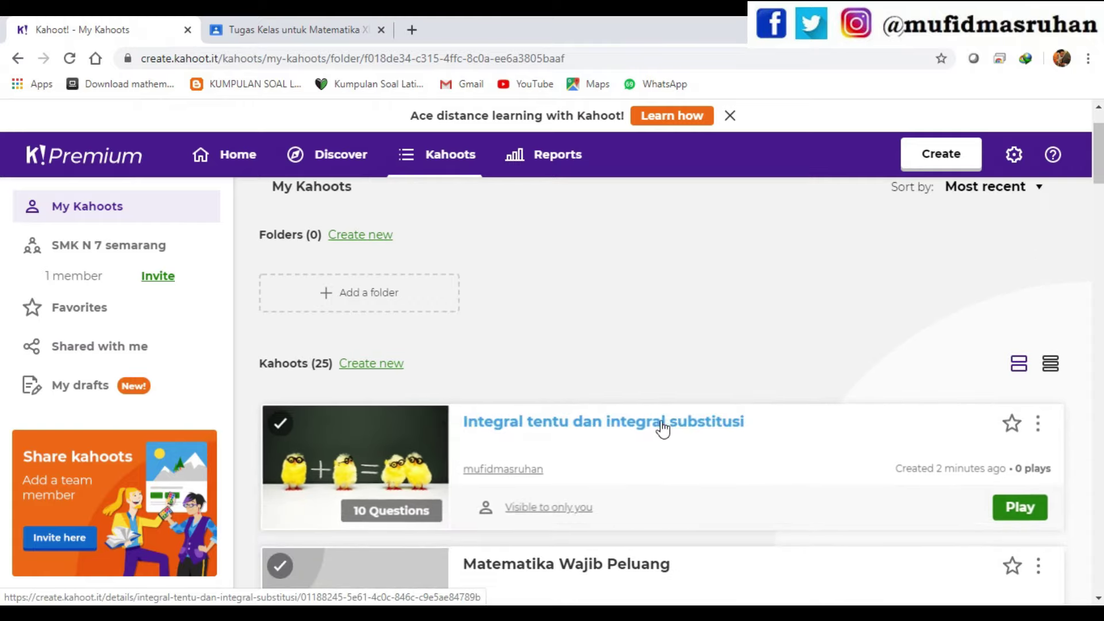
- Assign the renamed integral kahoot as a self-paced challenge with deadline Fri 8 May
{"action": "left_click", "coordinate": [630, 424]}
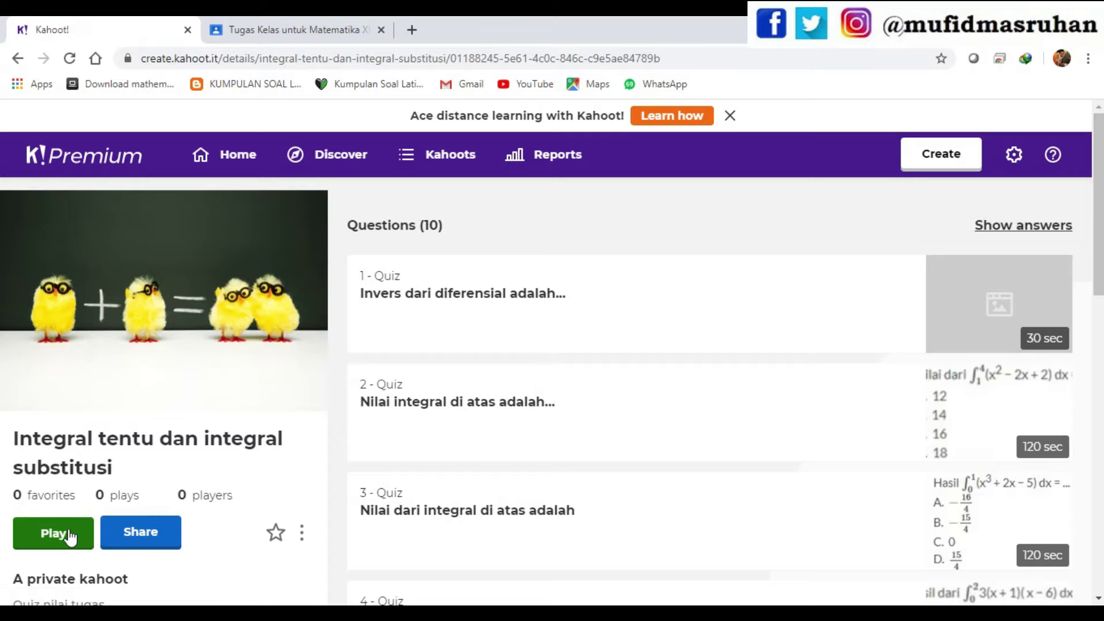
{"action": "left_click", "coordinate": [49, 538]}
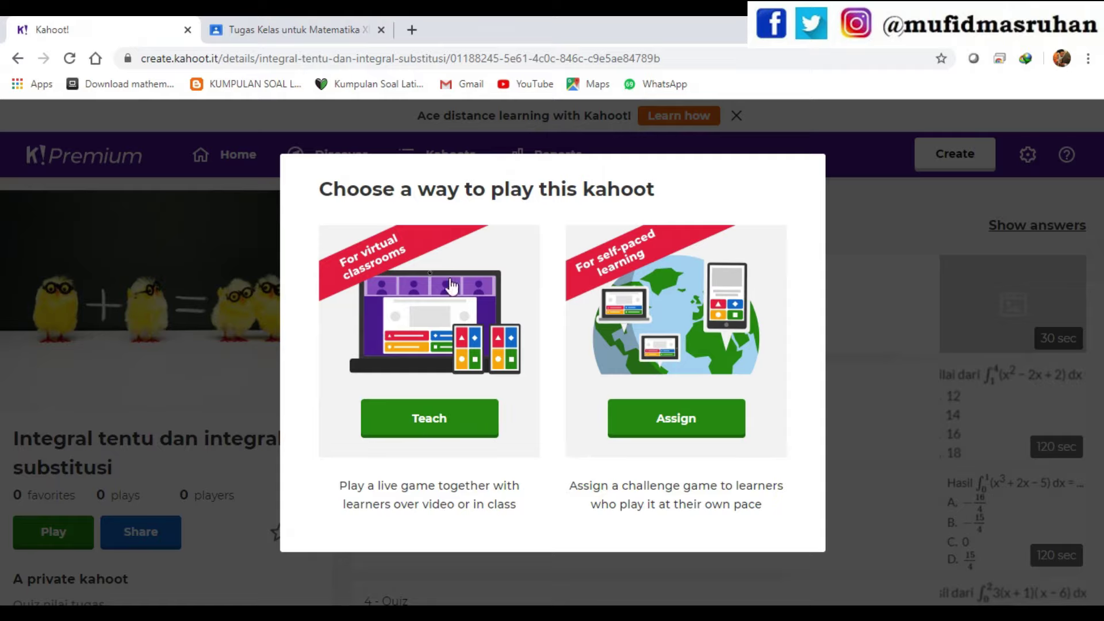
{"action": "left_click", "coordinate": [375, 434]}
{"action": "left_click", "coordinate": [711, 420]}
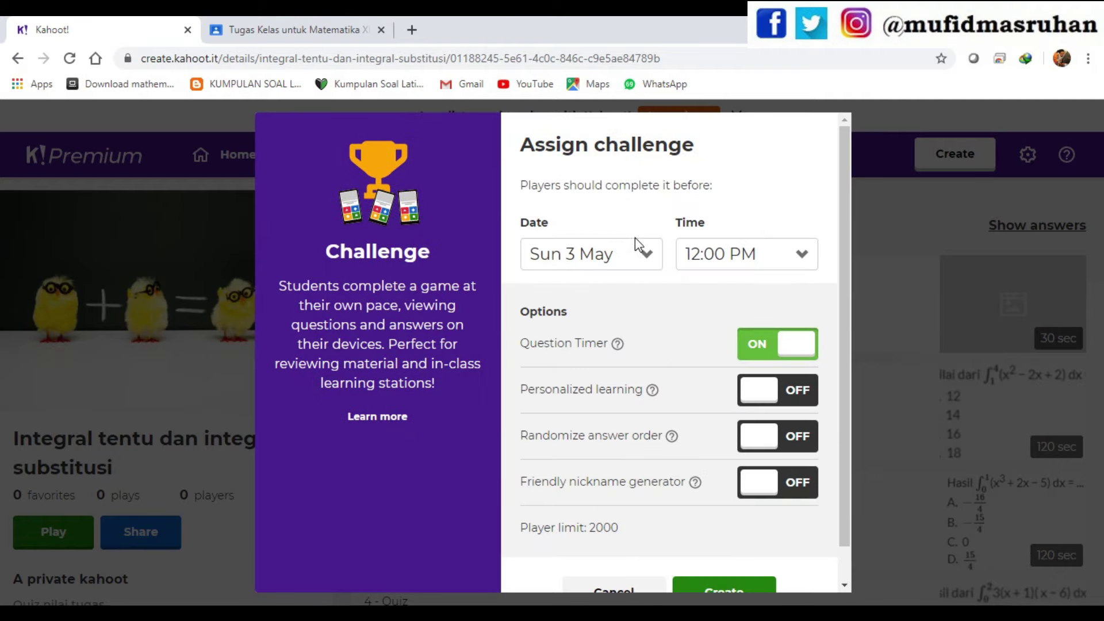
{"action": "left_click", "coordinate": [645, 255]}
{"action": "left_click_drag", "start_coordinate": [656, 310], "coordinate": [660, 380]}
{"action": "left_click", "coordinate": [569, 333]}
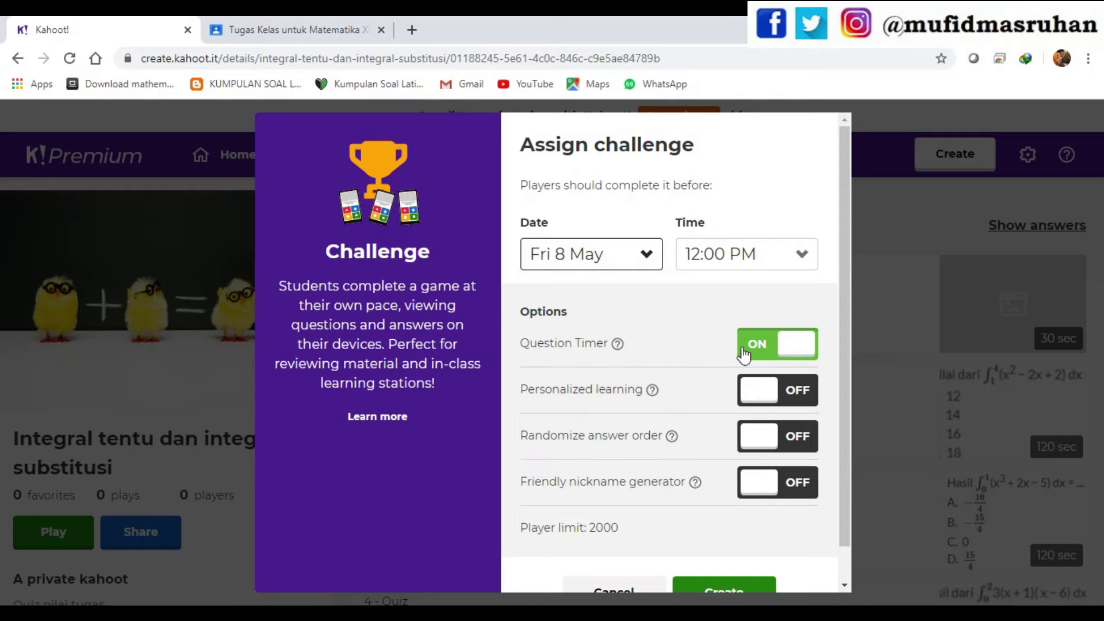
{"action": "scroll", "coordinate": [748, 529], "scroll_direction": "down", "scroll_amount": 1}
{"action": "left_click", "coordinate": [737, 556]}
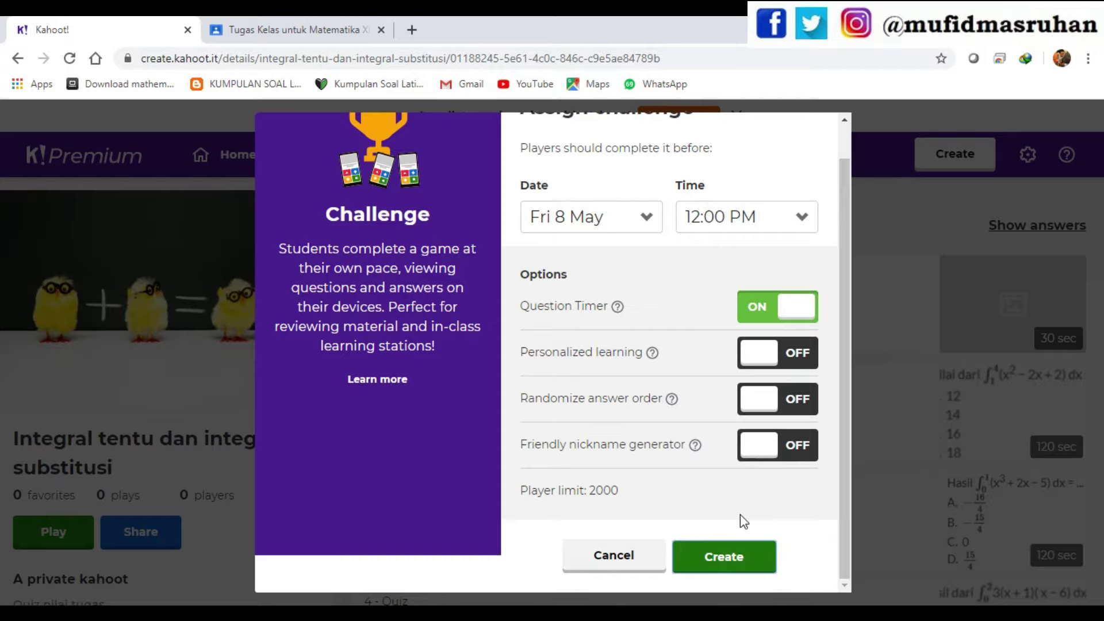
{"action": "left_click", "coordinate": [733, 550]}
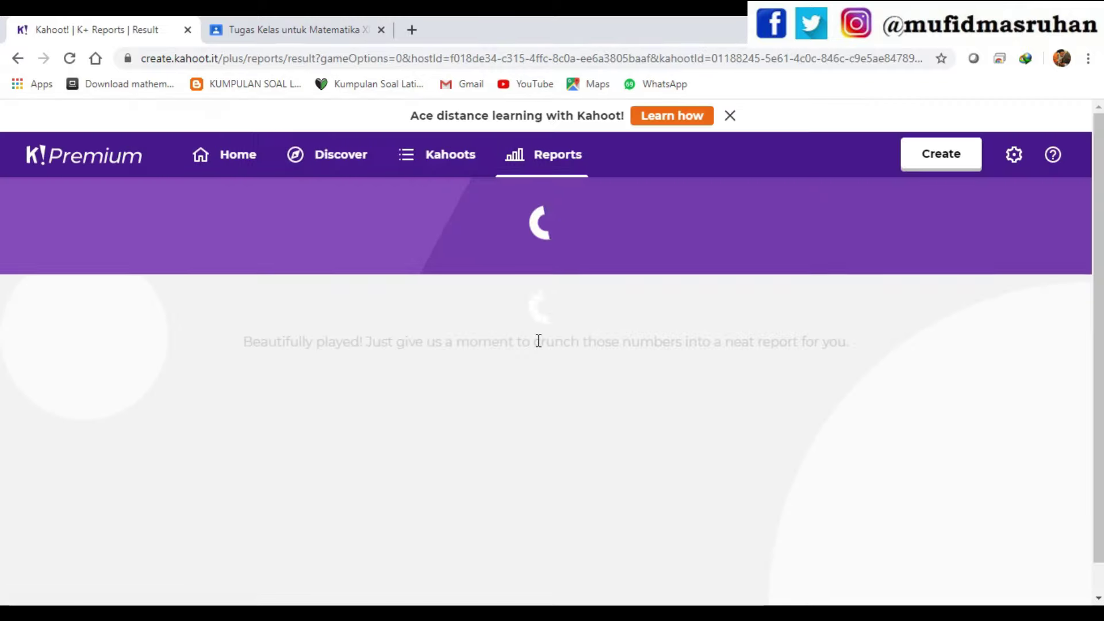
- Copy the challenge link and return to the Classroom assignment draft
{"action": "scroll", "coordinate": [585, 377], "scroll_direction": "down", "scroll_amount": 4}
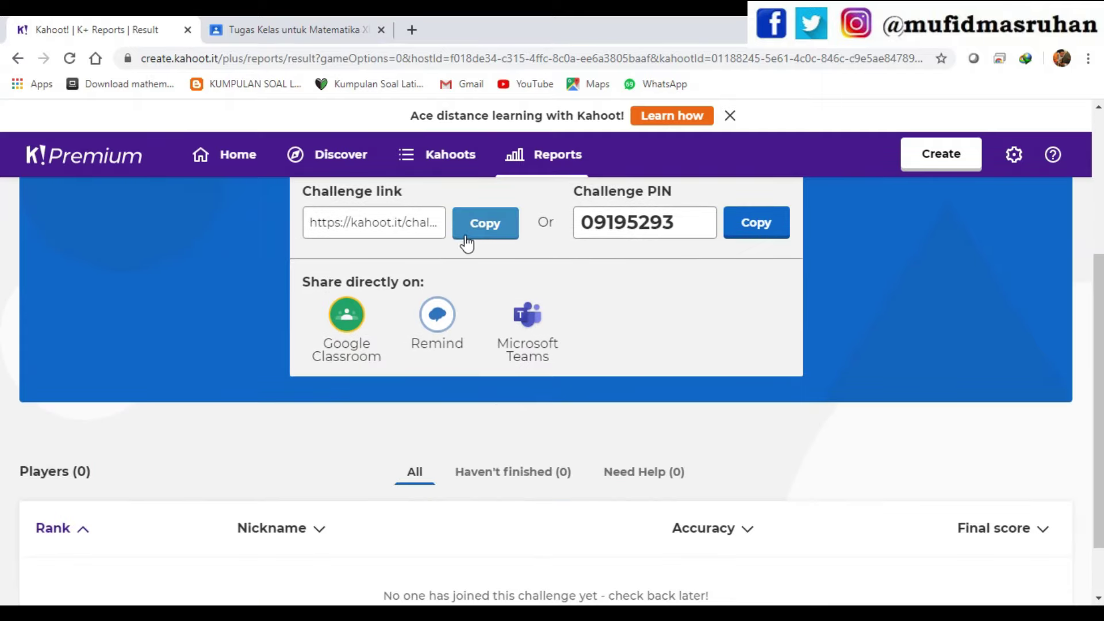
{"action": "left_click", "coordinate": [491, 232]}
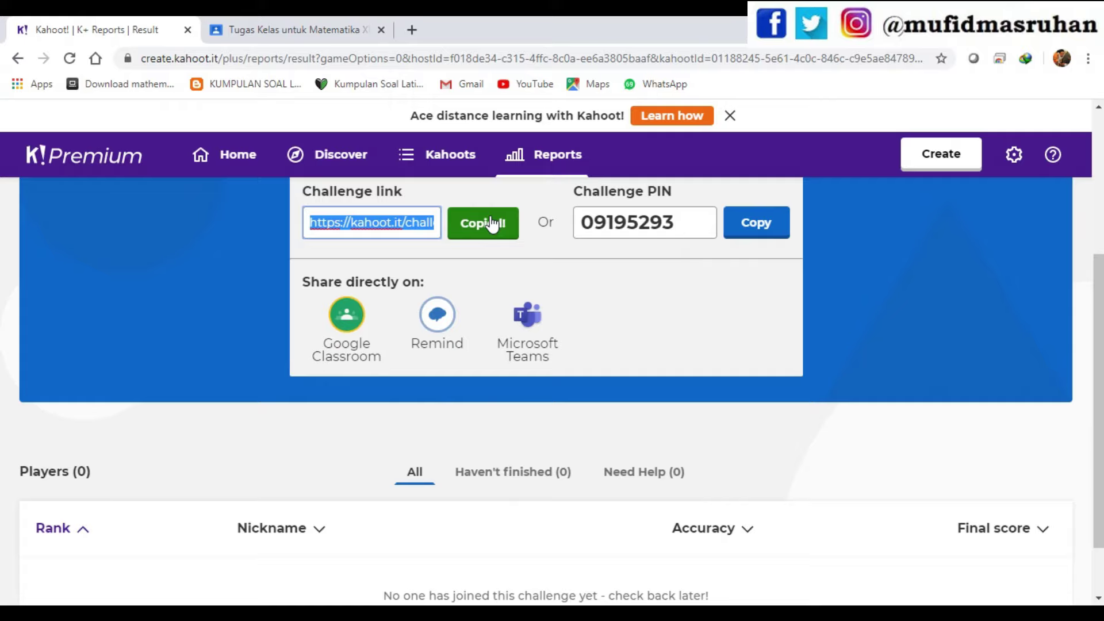
{"action": "left_click", "coordinate": [319, 29]}
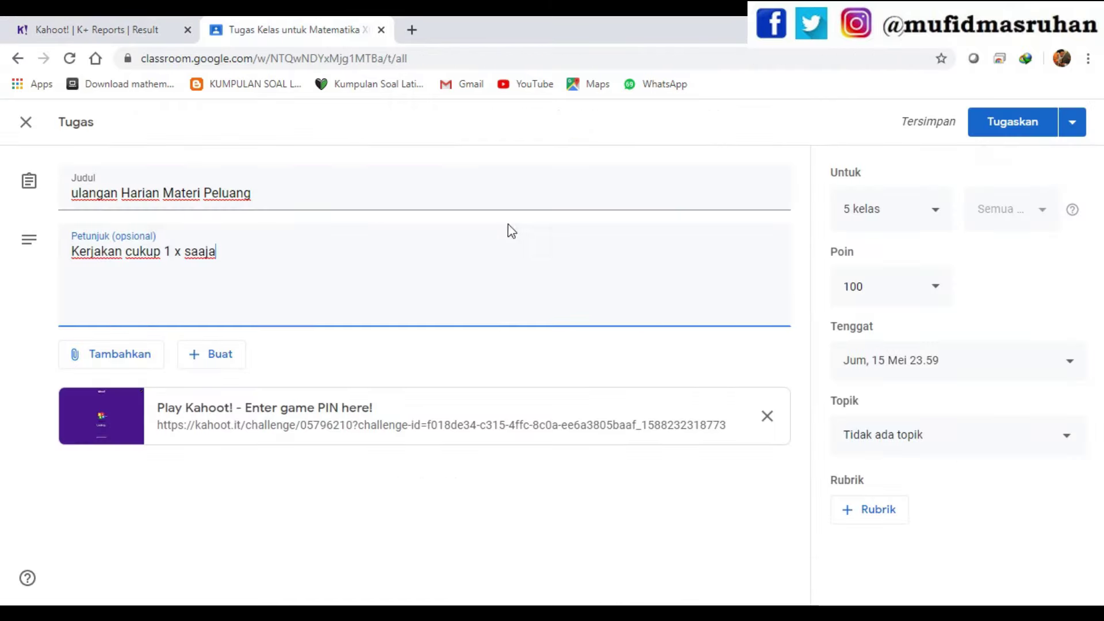
- Swap the assignment's old Kahoot attachment for the pasted challenge link, then return to Kahoot
{"action": "left_click", "coordinate": [767, 416]}
{"action": "left_click", "coordinate": [131, 364]}
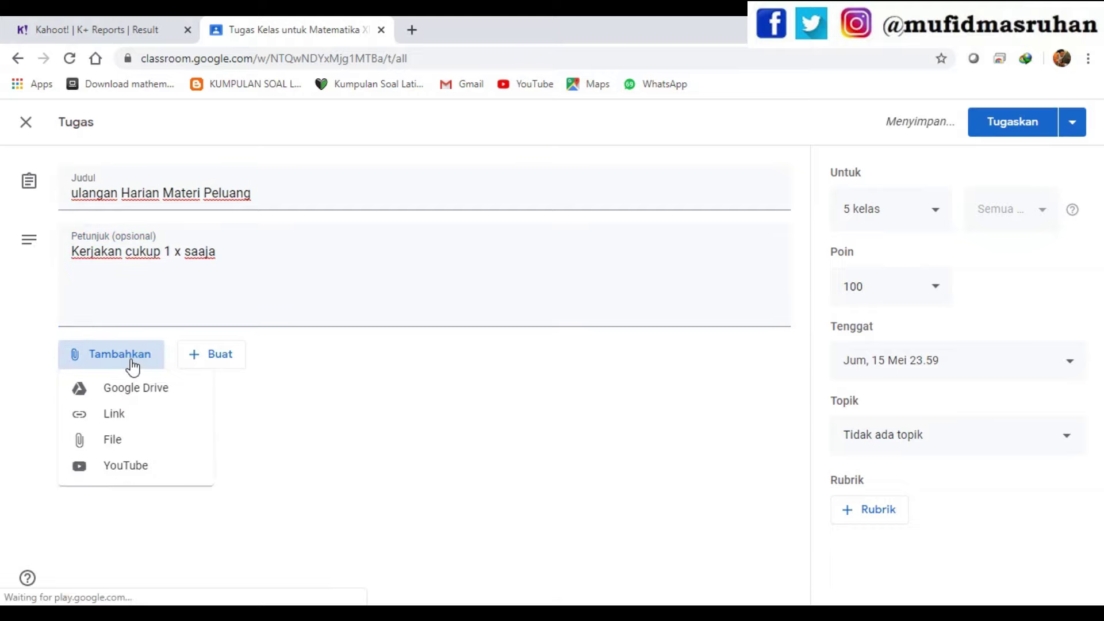
{"action": "left_click", "coordinate": [108, 417]}
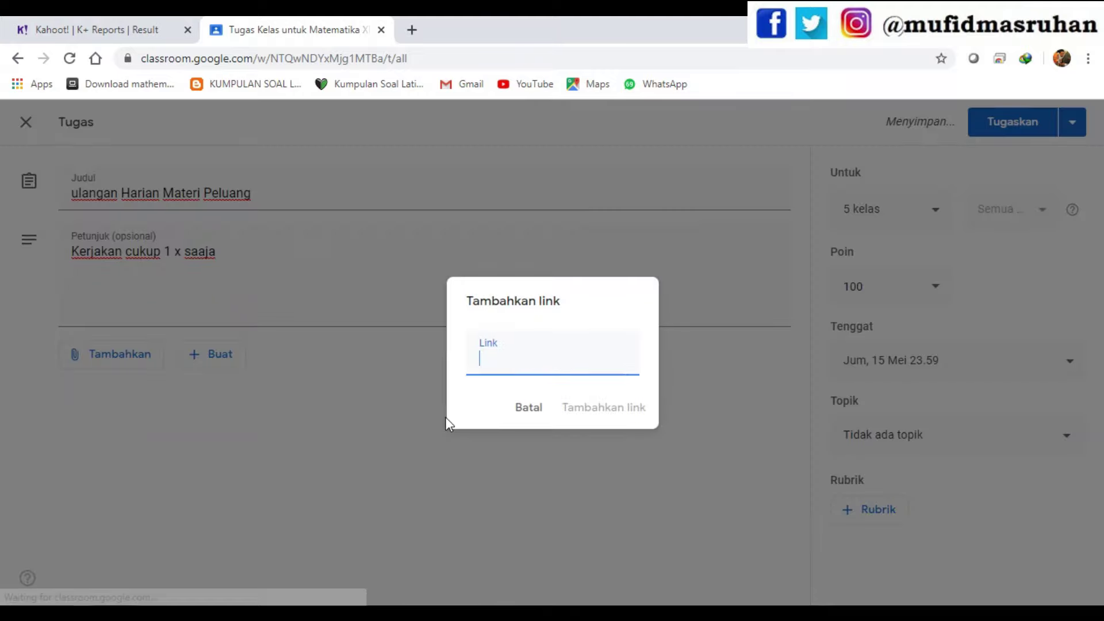
{"action": "right_click", "coordinate": [512, 357]}
{"action": "left_click", "coordinate": [582, 210]}
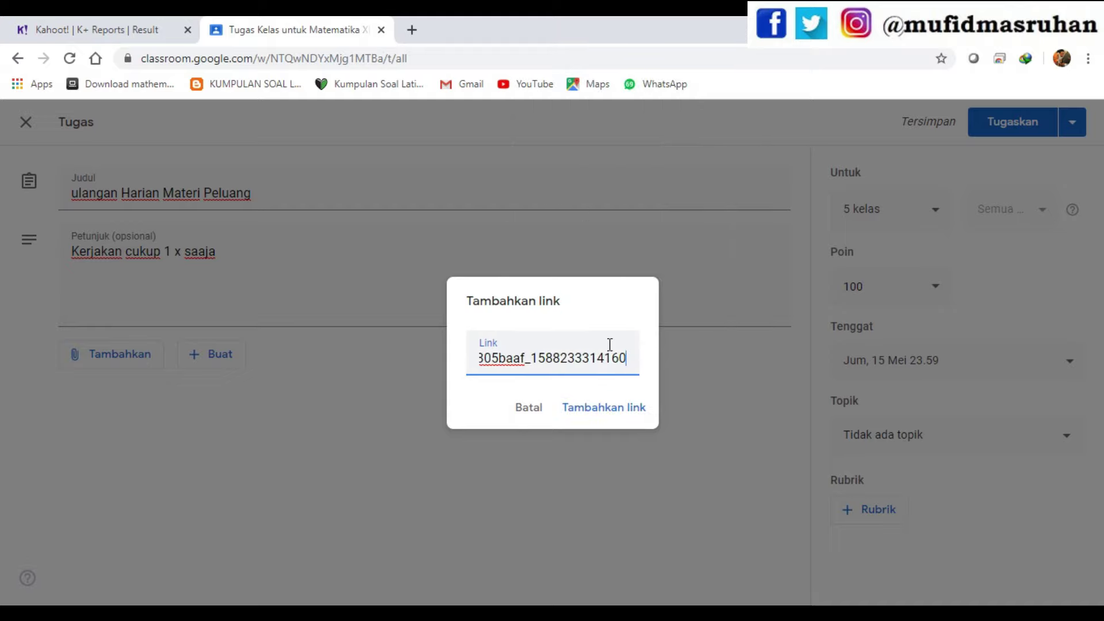
{"action": "left_click", "coordinate": [605, 410]}
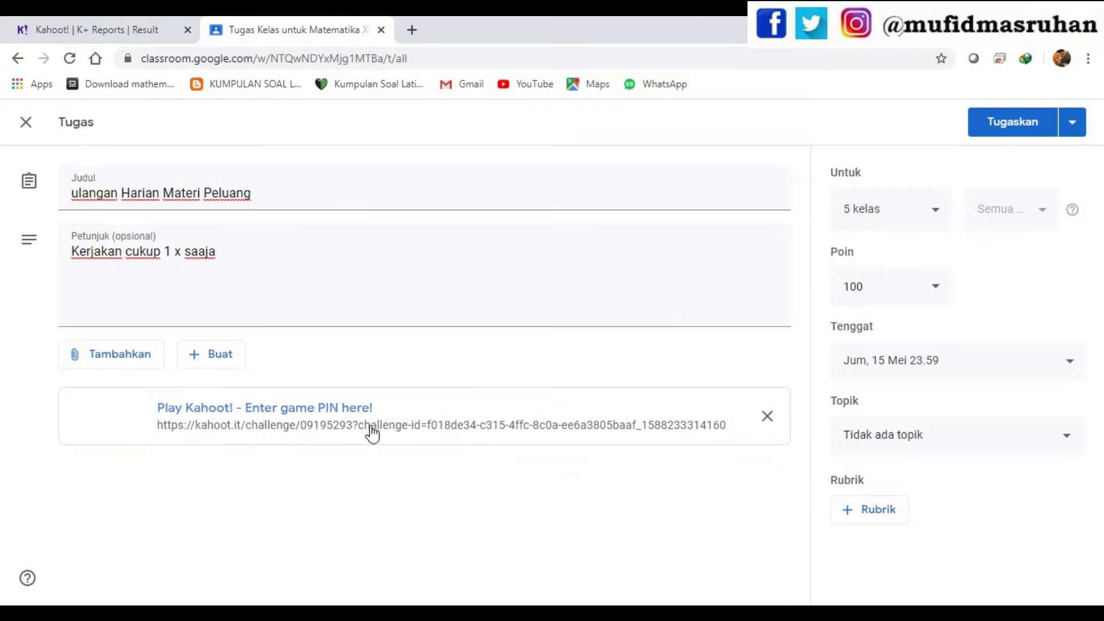
{"action": "left_click", "coordinate": [93, 35]}
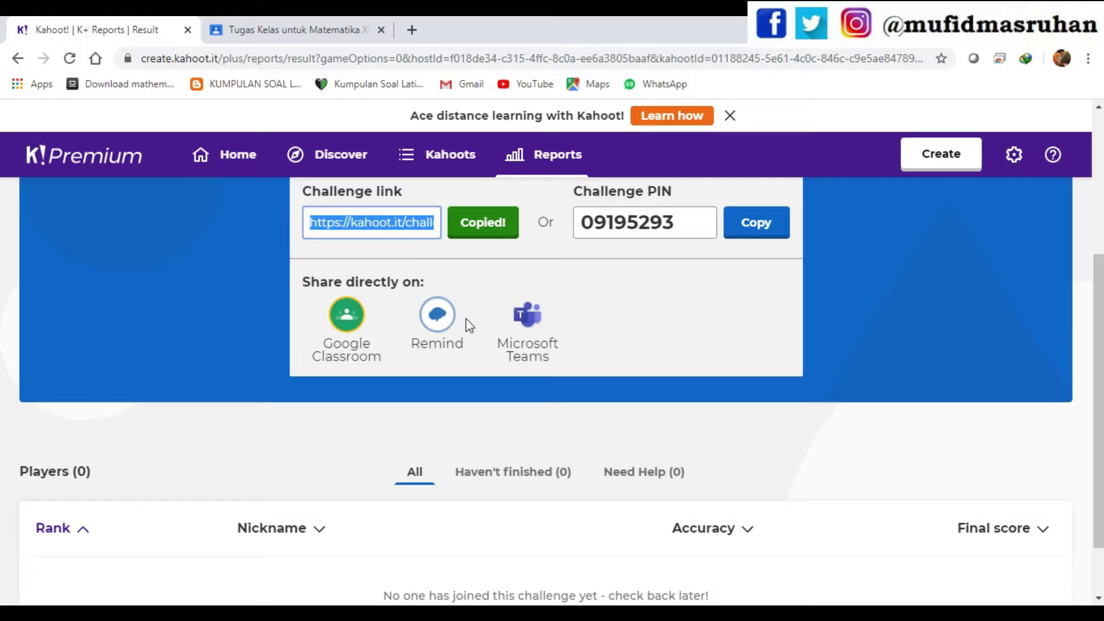
- Start sharing the integral challenge to Google Classroom from the report page
{"action": "scroll", "coordinate": [869, 441], "scroll_direction": "up", "scroll_amount": 1}
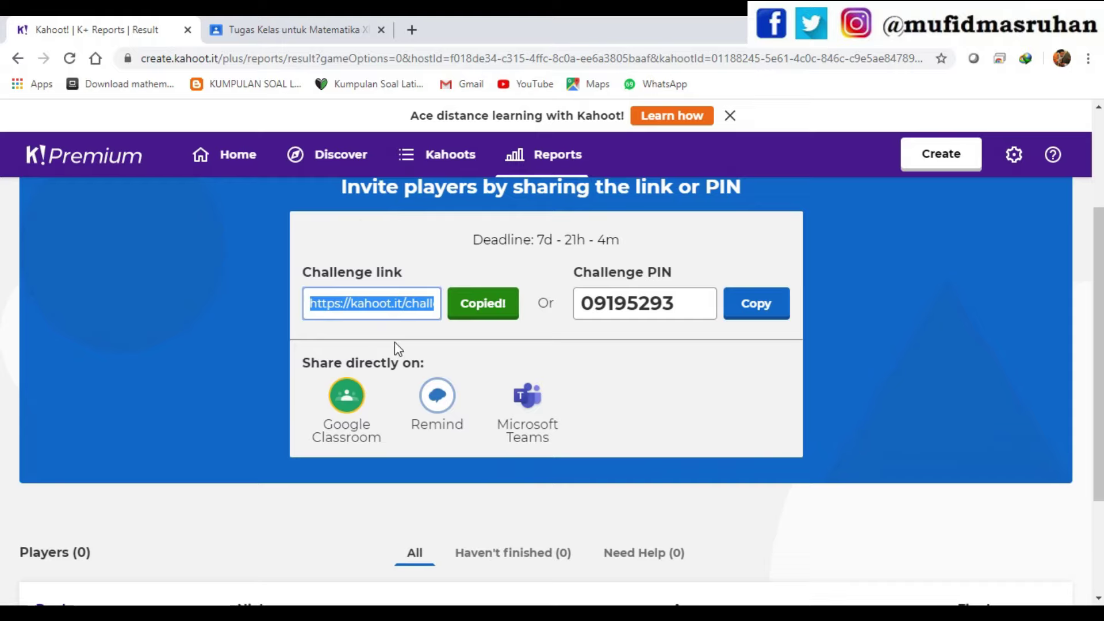
{"action": "left_click", "coordinate": [348, 396]}
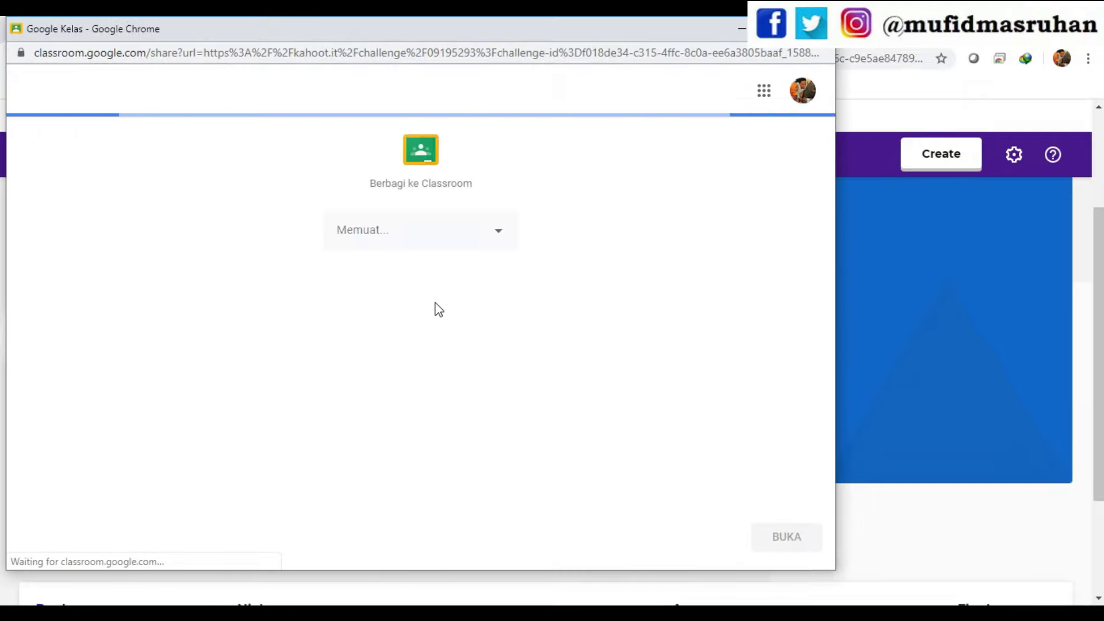
- Post the challenge link as an announcement (Buat pengumuman) to class Matematika XI KGSP 3
{"action": "left_click", "coordinate": [485, 232]}
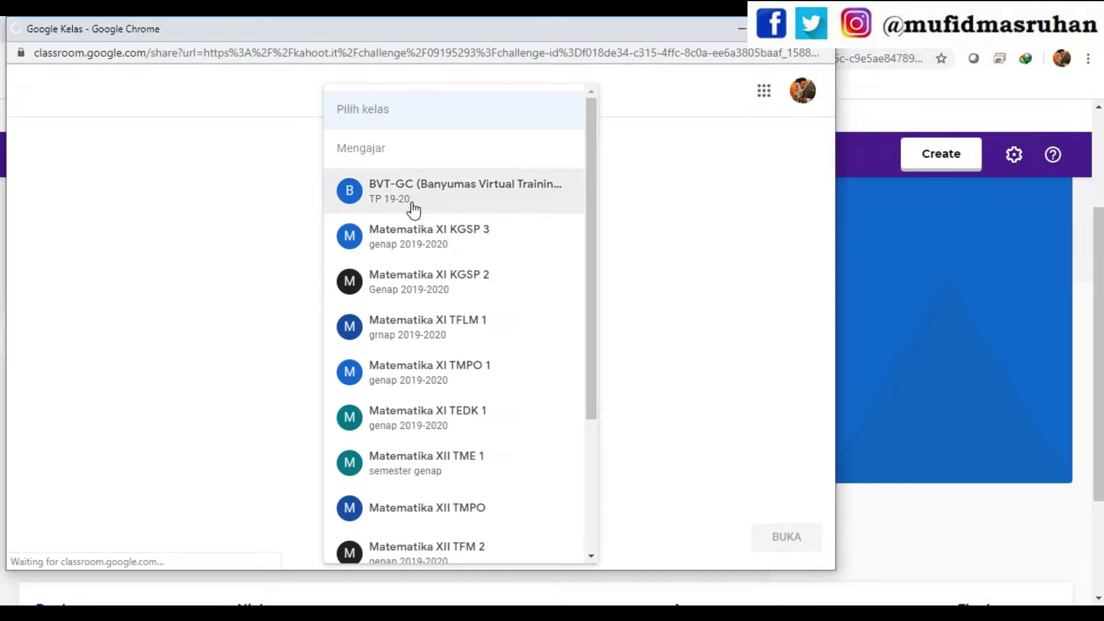
{"action": "left_click", "coordinate": [463, 246]}
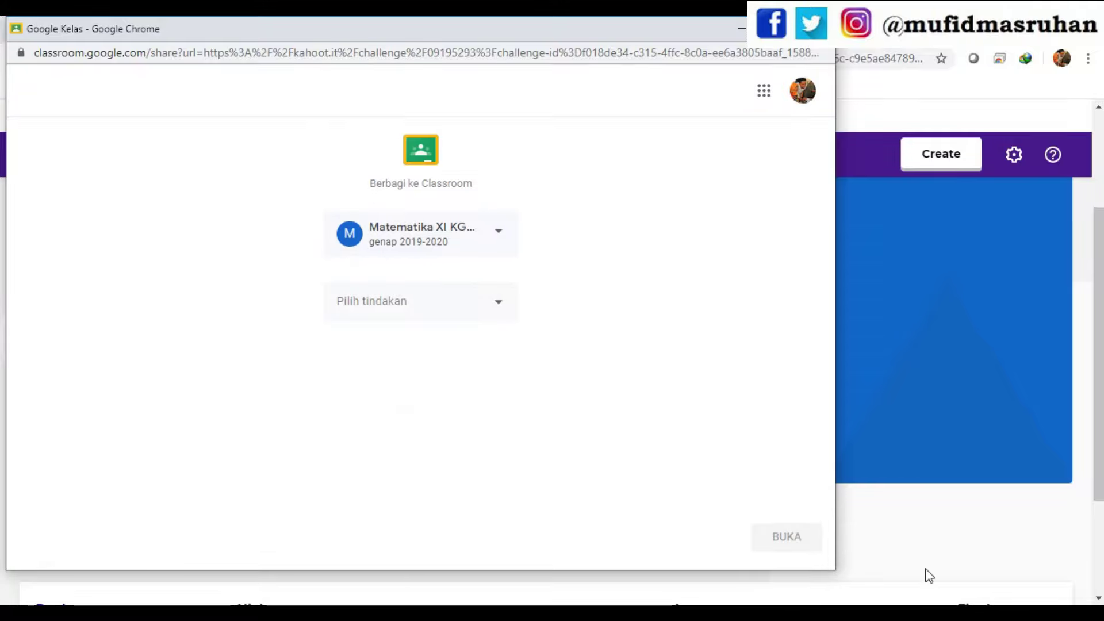
{"action": "left_click", "coordinate": [459, 306]}
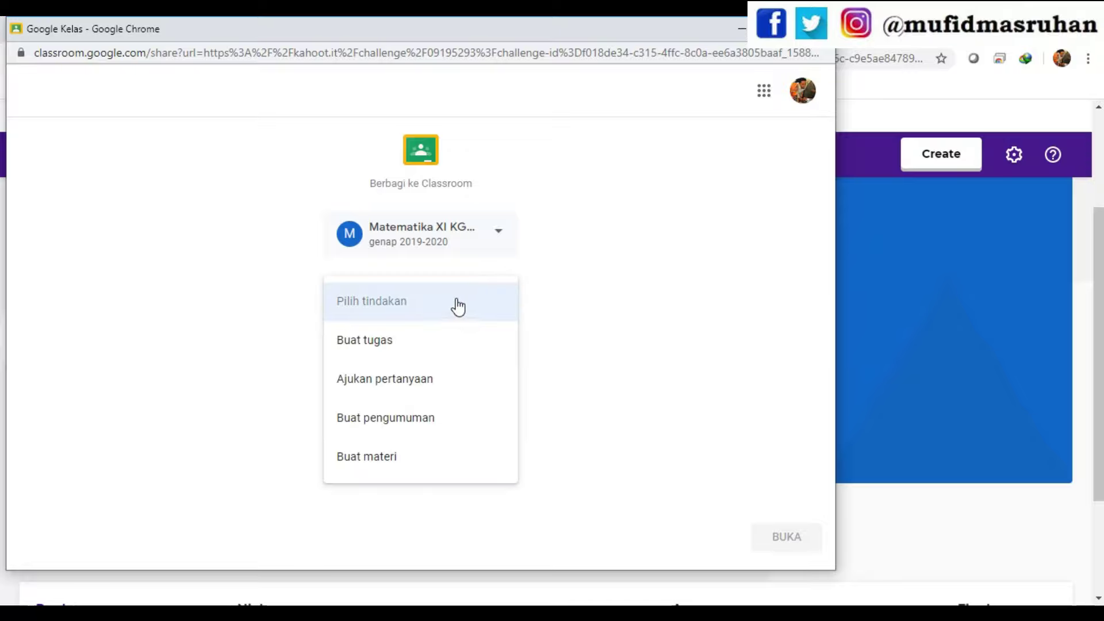
{"action": "left_click", "coordinate": [397, 435]}
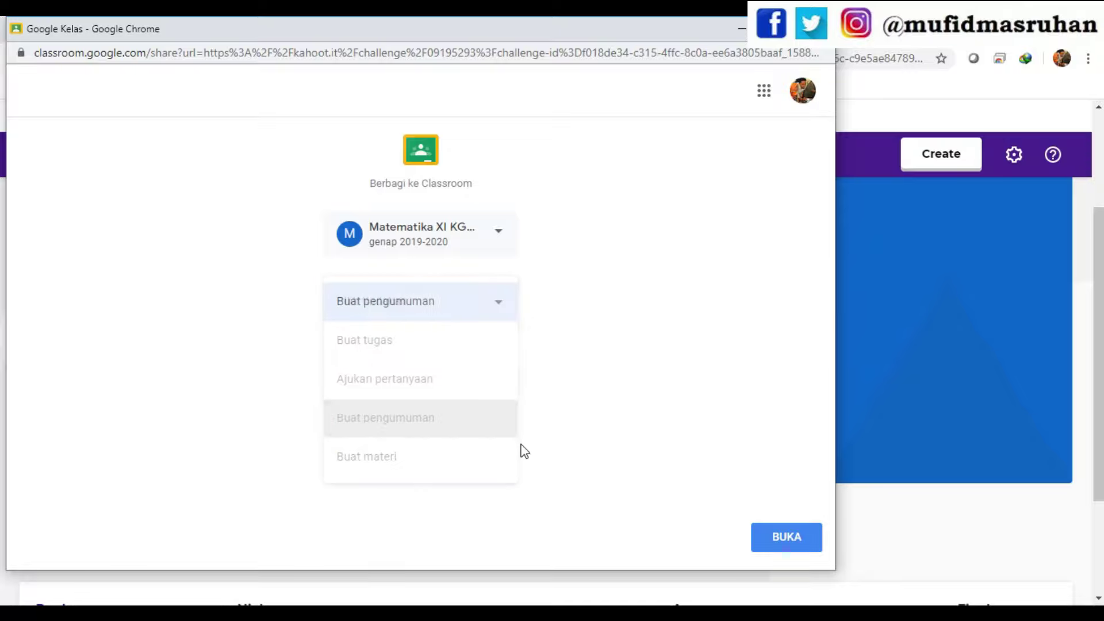
{"action": "left_click", "coordinate": [797, 549]}
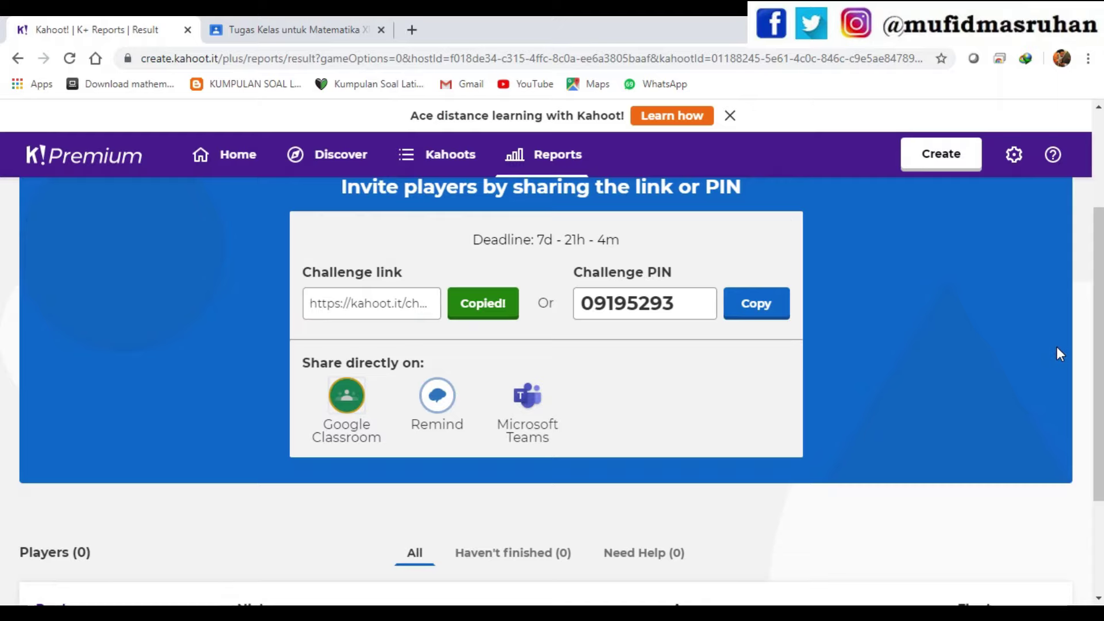
{"action": "mouse_move", "coordinate": [1096, 290]}
{"action": "left_mouse_down"}
{"action": "mouse_move", "coordinate": [1101, 403]}
{"action": "mouse_move", "coordinate": [1100, 303]}
{"action": "left_mouse_up"}
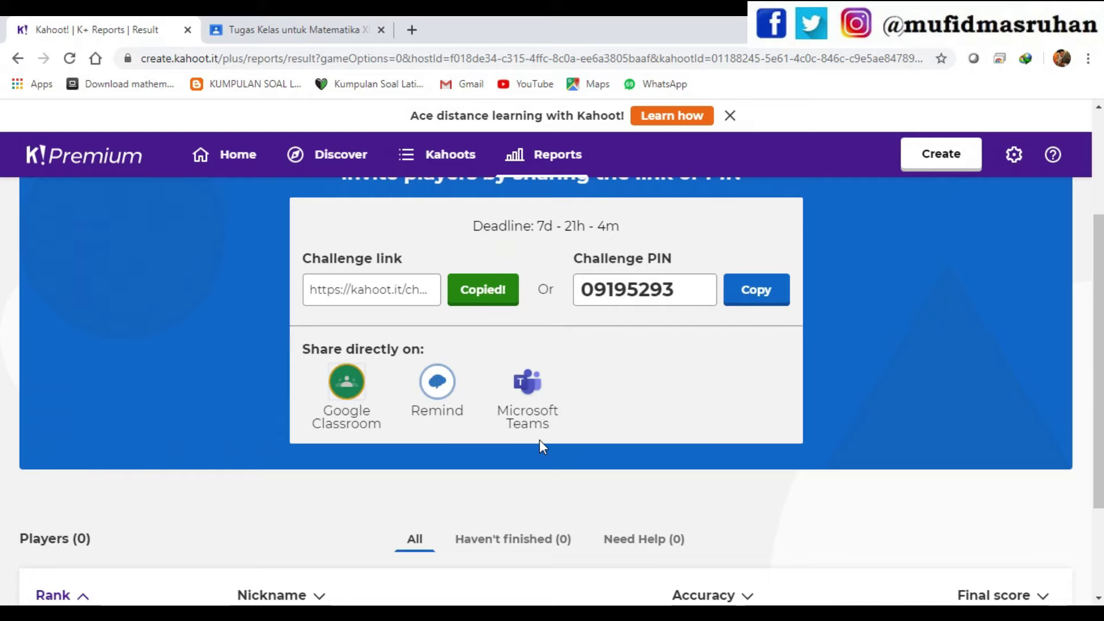
{"action": "scroll", "coordinate": [1006, 455], "scroll_direction": "up", "scroll_amount": 1}
{"action": "scroll", "coordinate": [1001, 441], "scroll_direction": "up", "scroll_amount": 1}
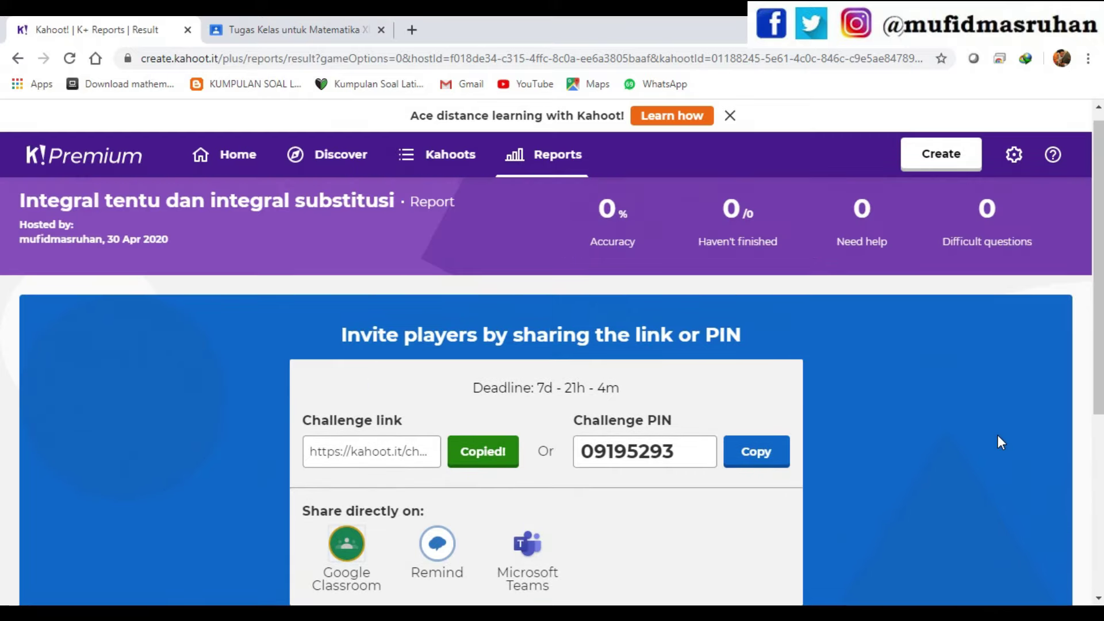